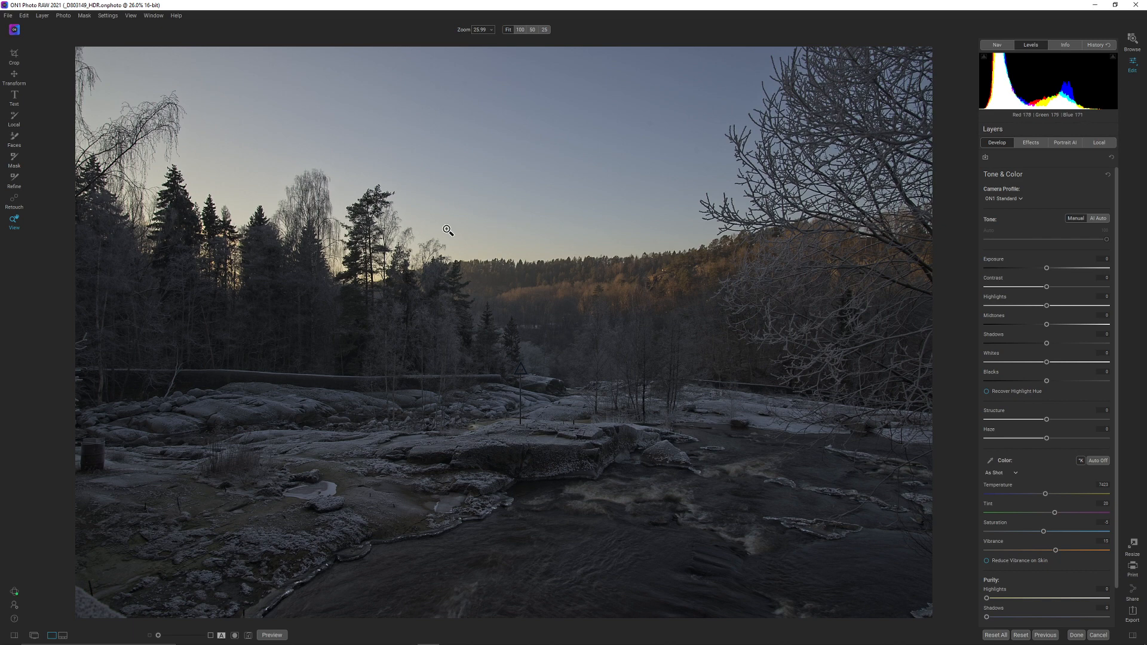
Crop the photo to a 16x9 ratio, repositioning it to trim mostly sky and slightly tightening the frame.
left_click(19, 58)
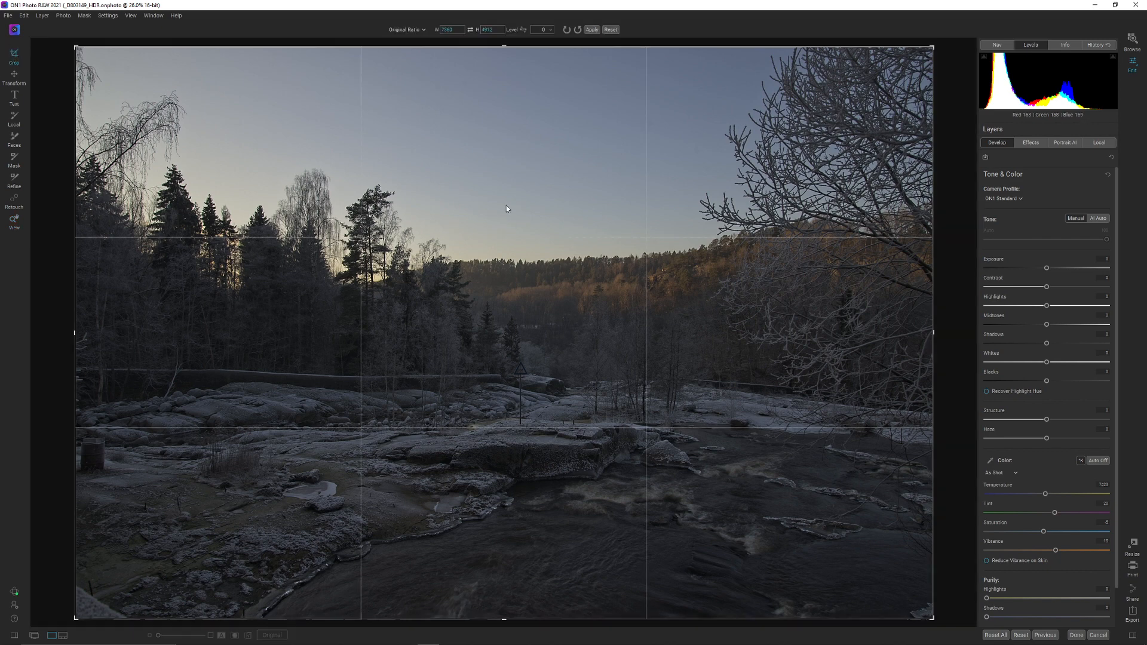
left_click(407, 30)
left_click(400, 106)
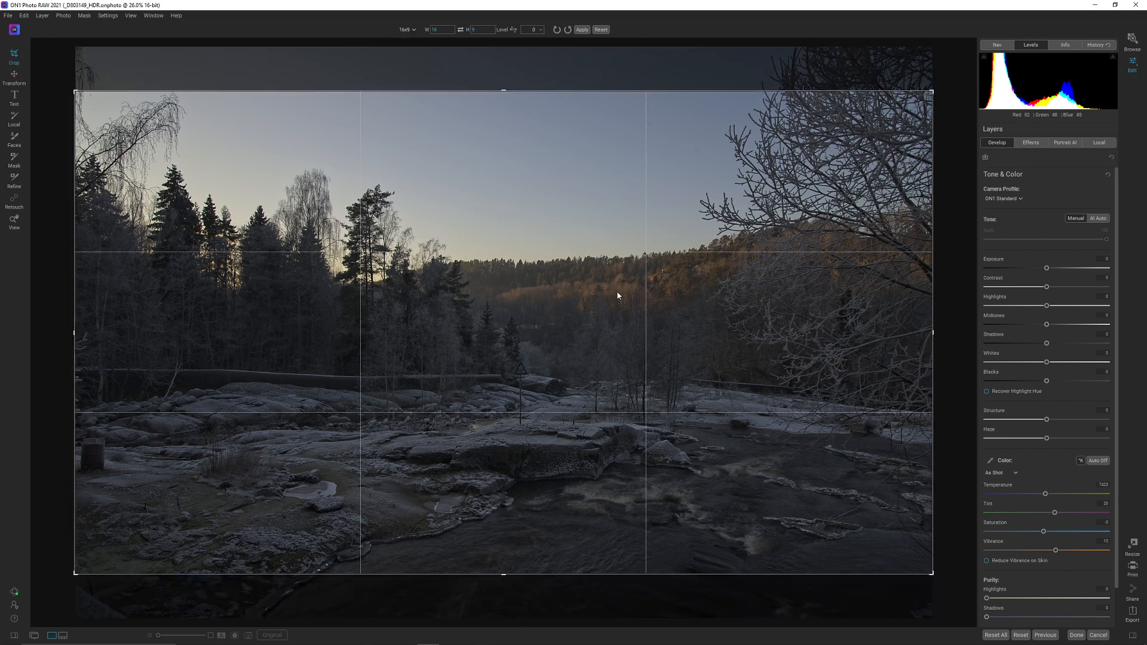
left_click_drag(573, 355, 562, 275)
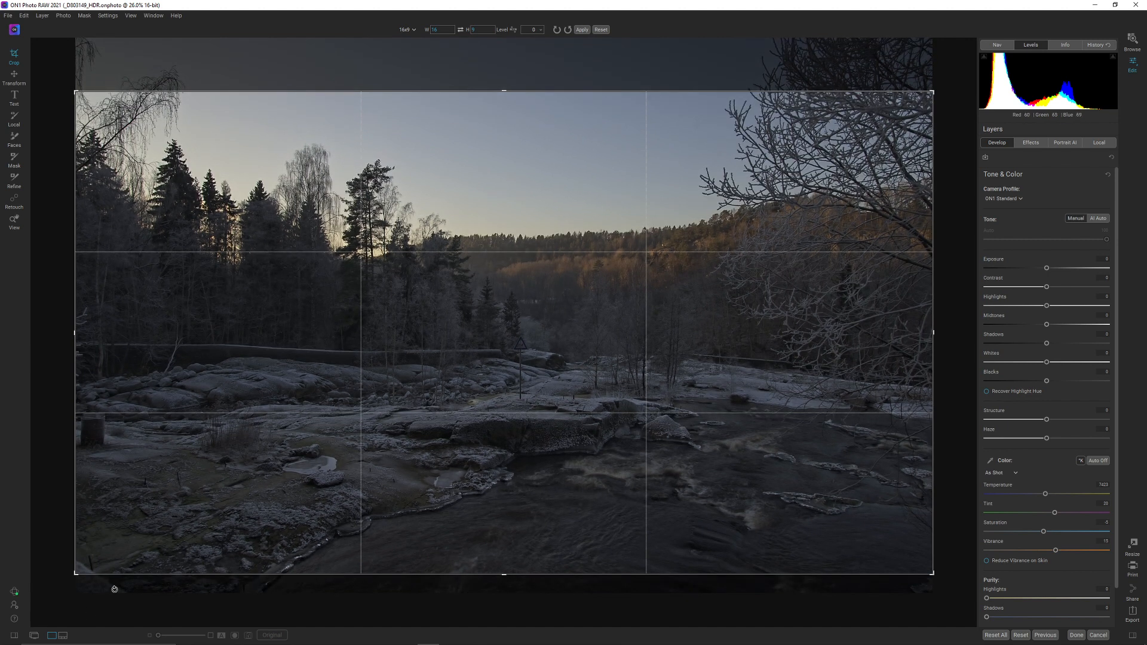
left_click_drag(77, 576, 83, 571)
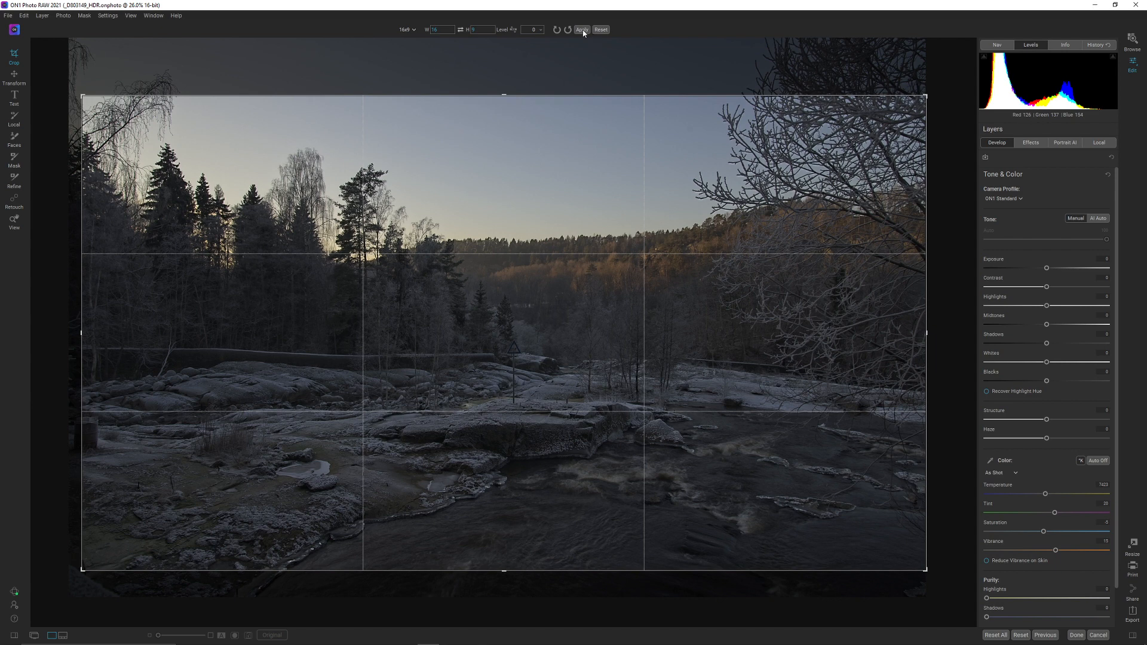
key("Return")
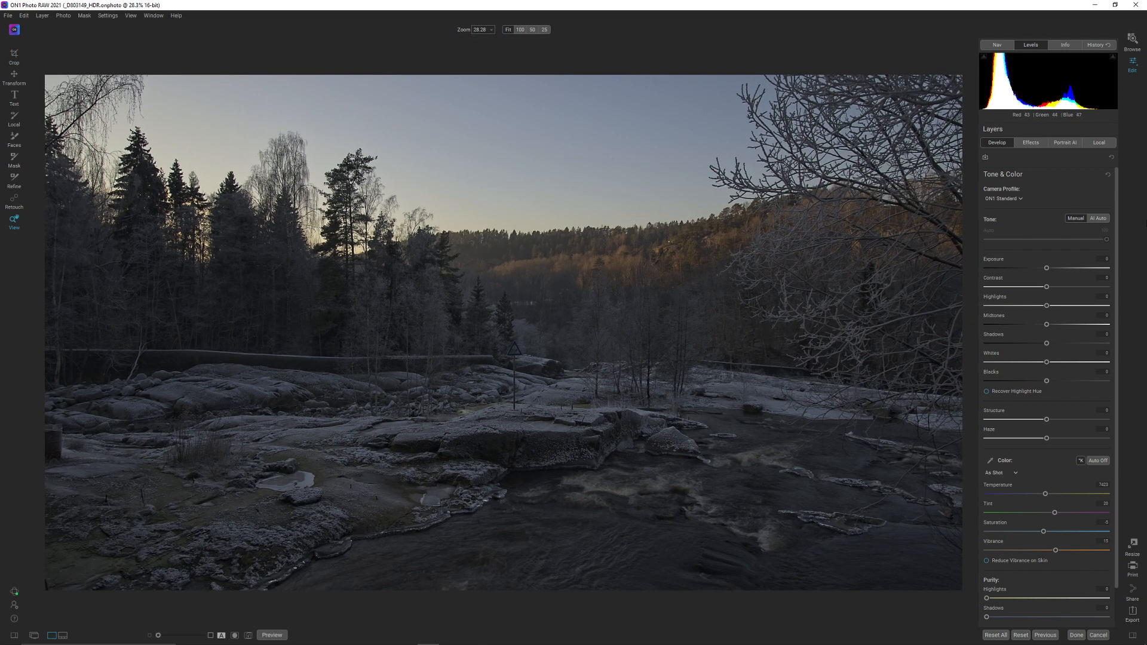
Apply AI Auto tone, then raise Contrast slightly and set Shadows to 23.
left_click(1102, 219)
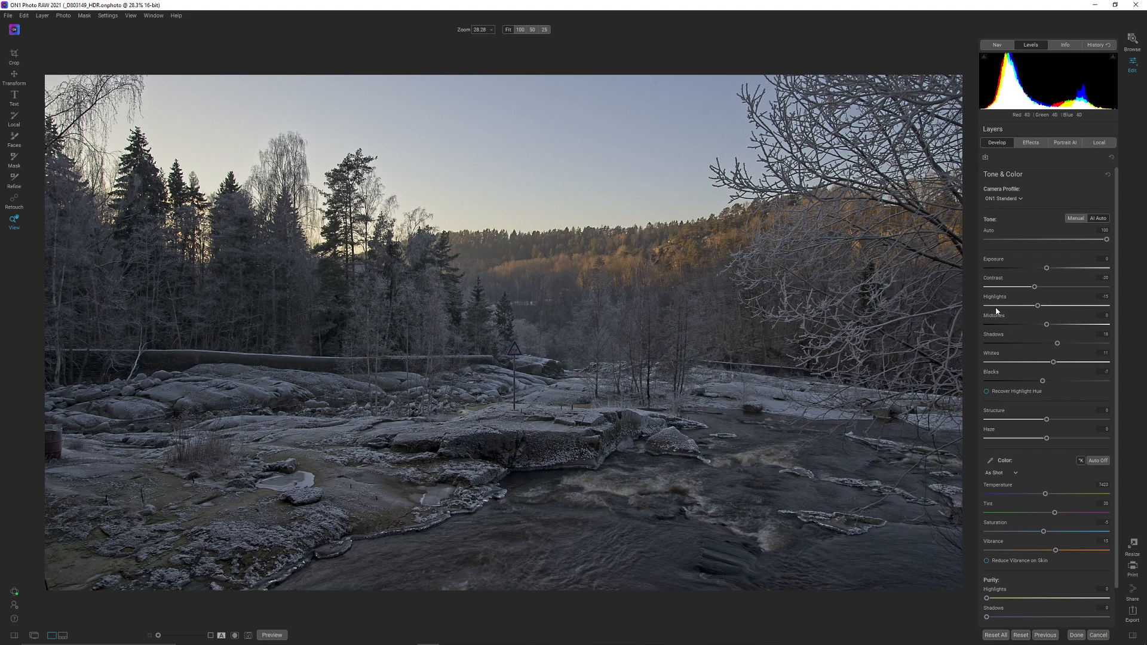
left_click_drag(1034, 287, 1050, 290)
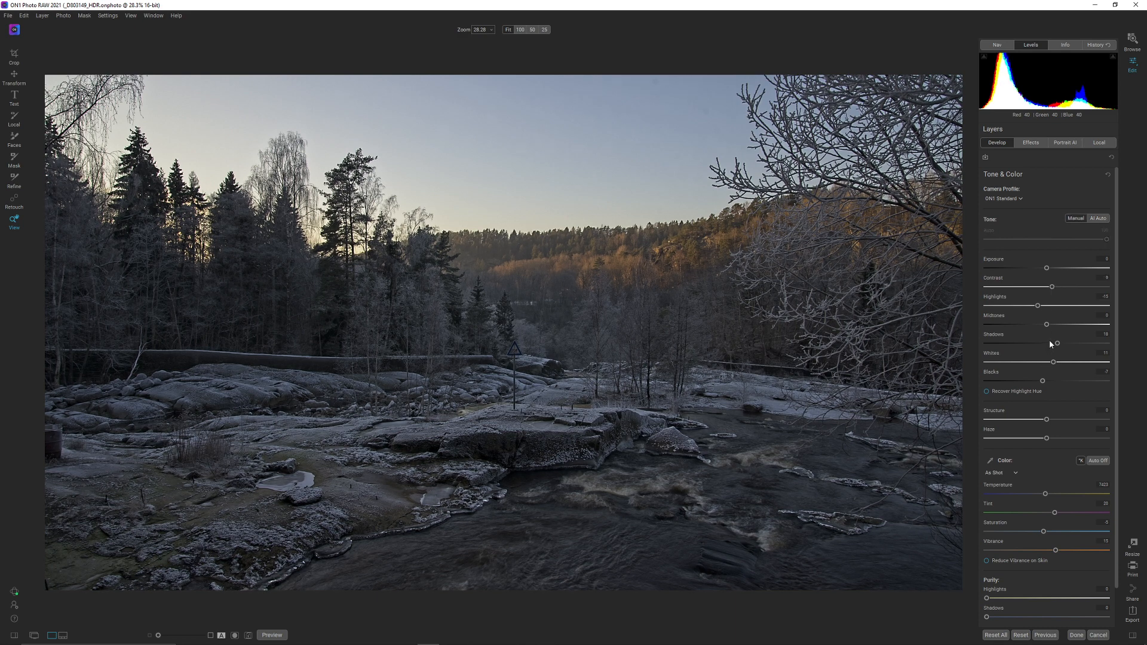
left_click_drag(1056, 344, 1062, 345)
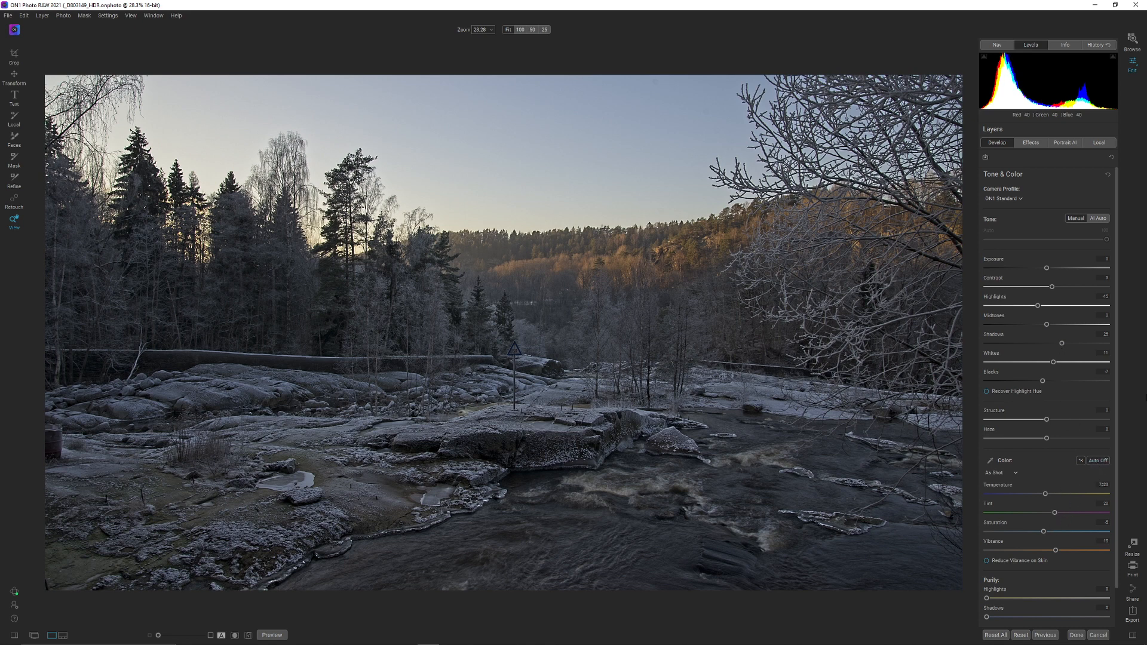
Turn on automatic color, inspect the distant hillside at 100%, and lower Highlights strongly.
left_click(1098, 460)
left_click(540, 279)
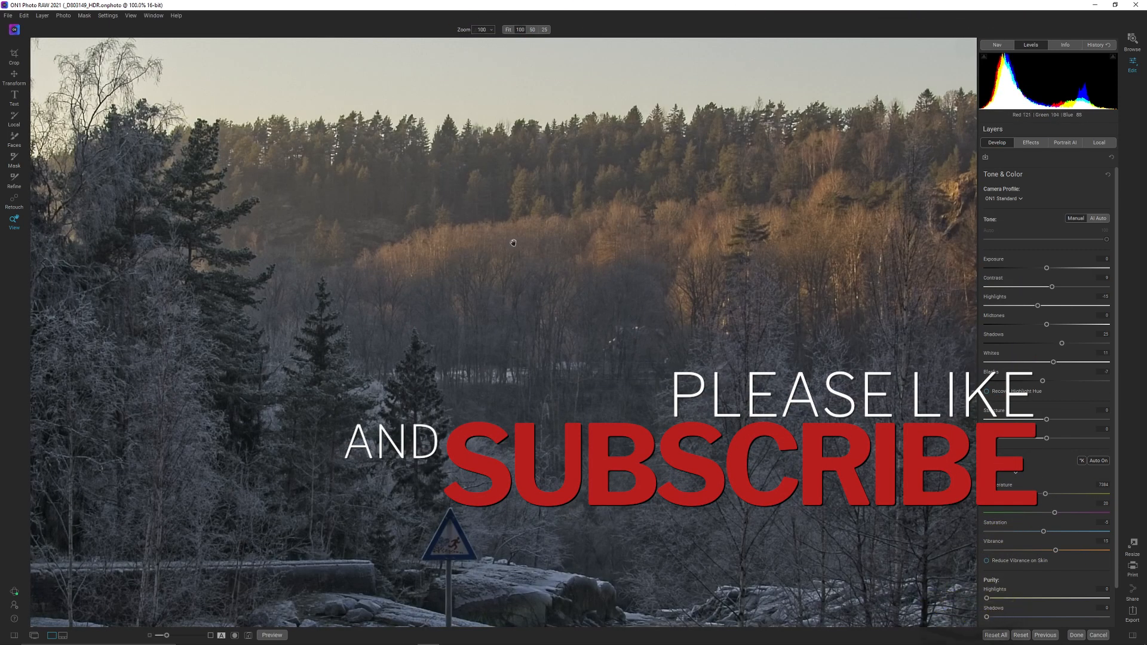
left_click(805, 267)
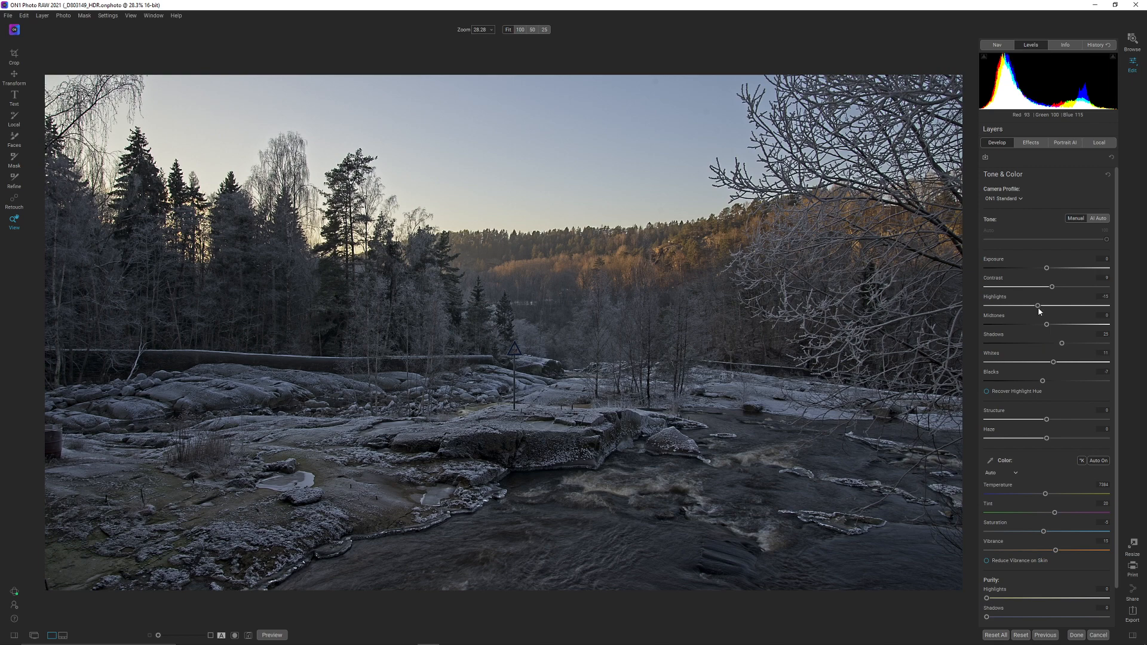
left_click_drag(1038, 309, 1010, 310)
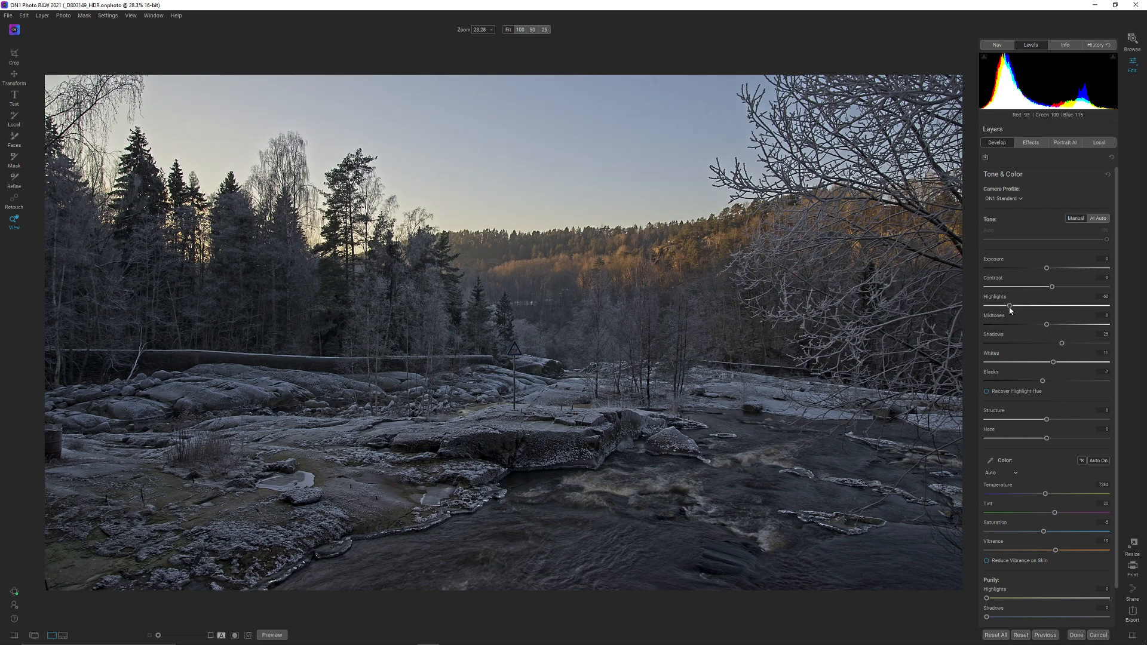
Add a Curves filter and, with the clipping display on, lower its white endpoint to output 244.
left_click(1031, 143)
left_click(1053, 178)
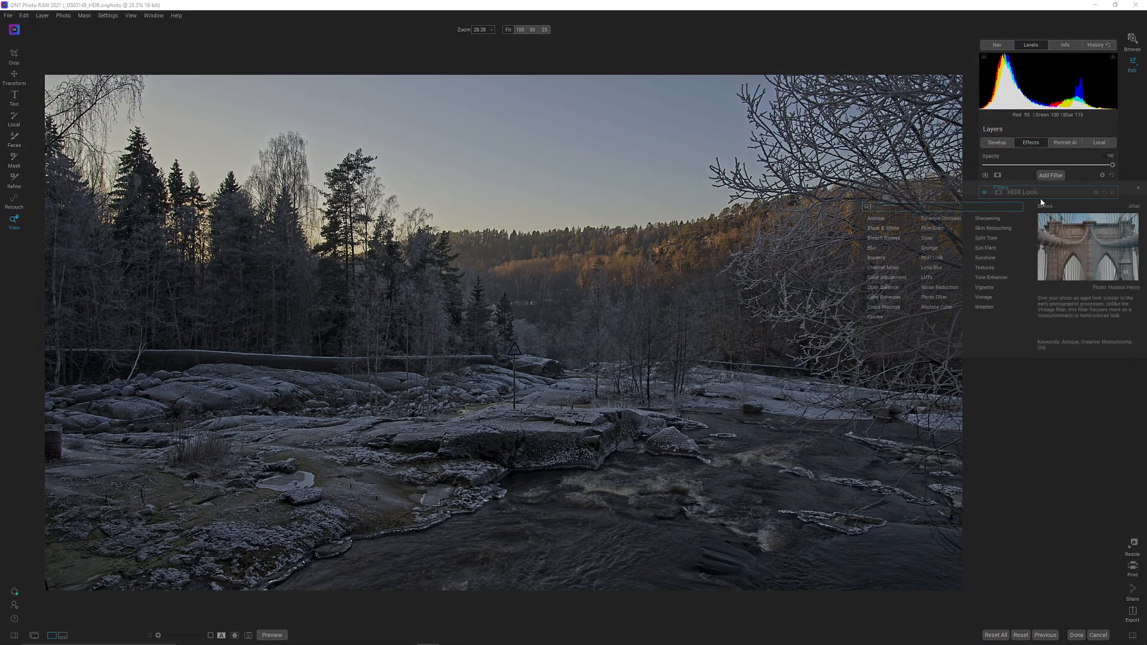
left_click(873, 317)
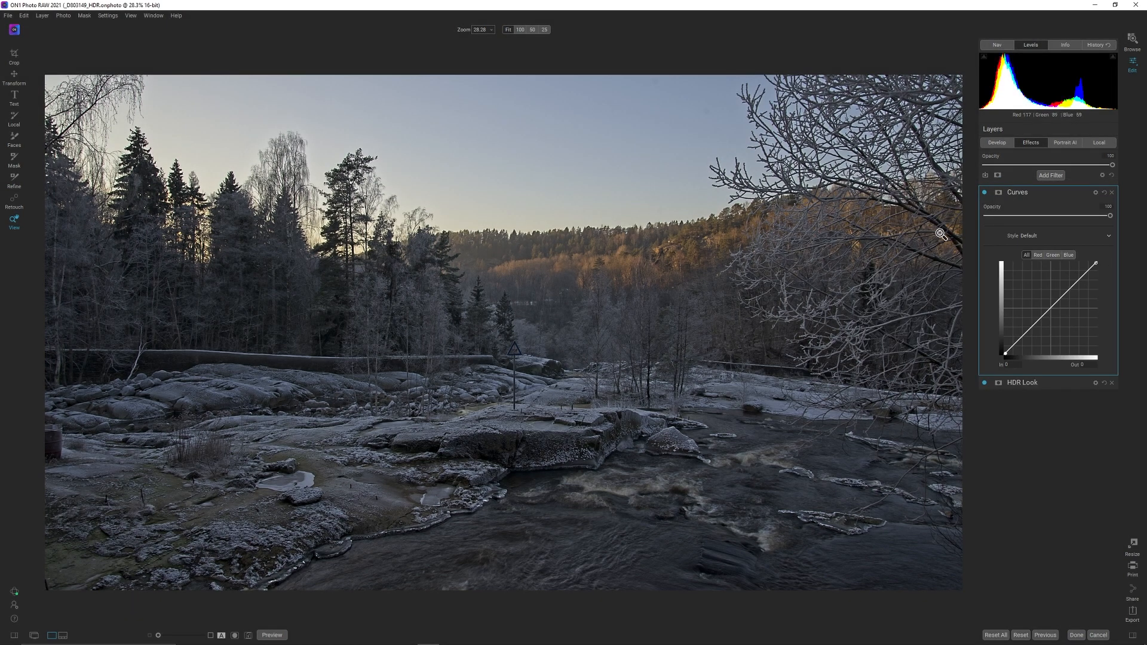
key("j")
left_click_drag(1097, 264, 1097, 266)
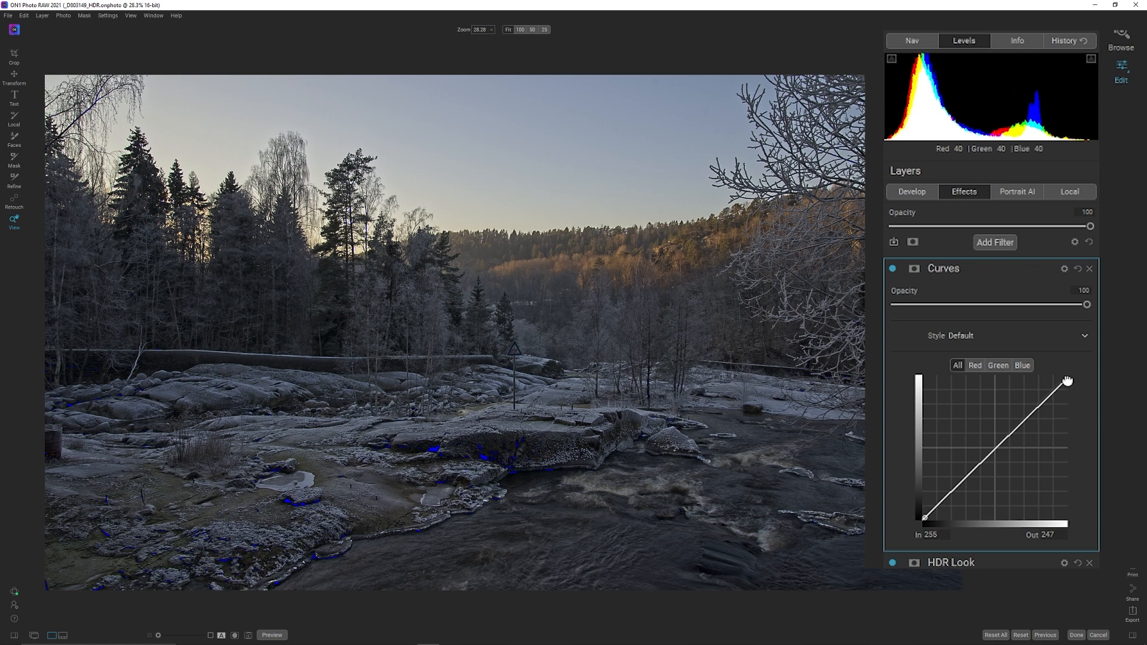
left_click_drag(1067, 381, 1068, 383)
left_click_drag(1067, 382, 1064, 384)
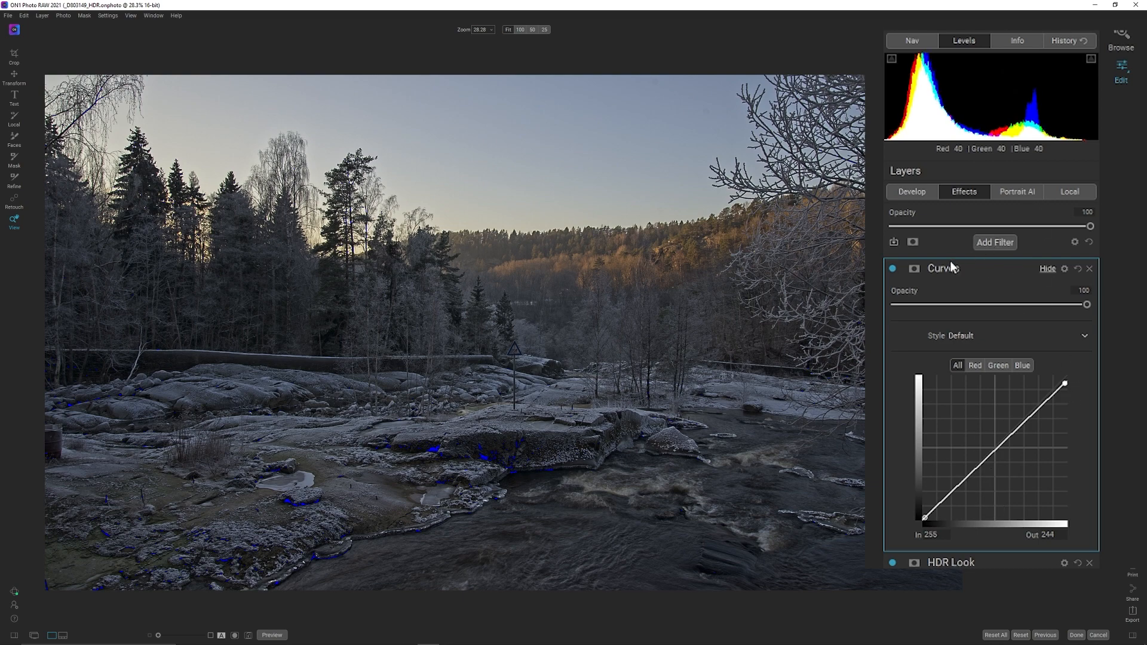
Add a second Curves filter, review the first filter's curve, and reopen the new one.
left_click(995, 242)
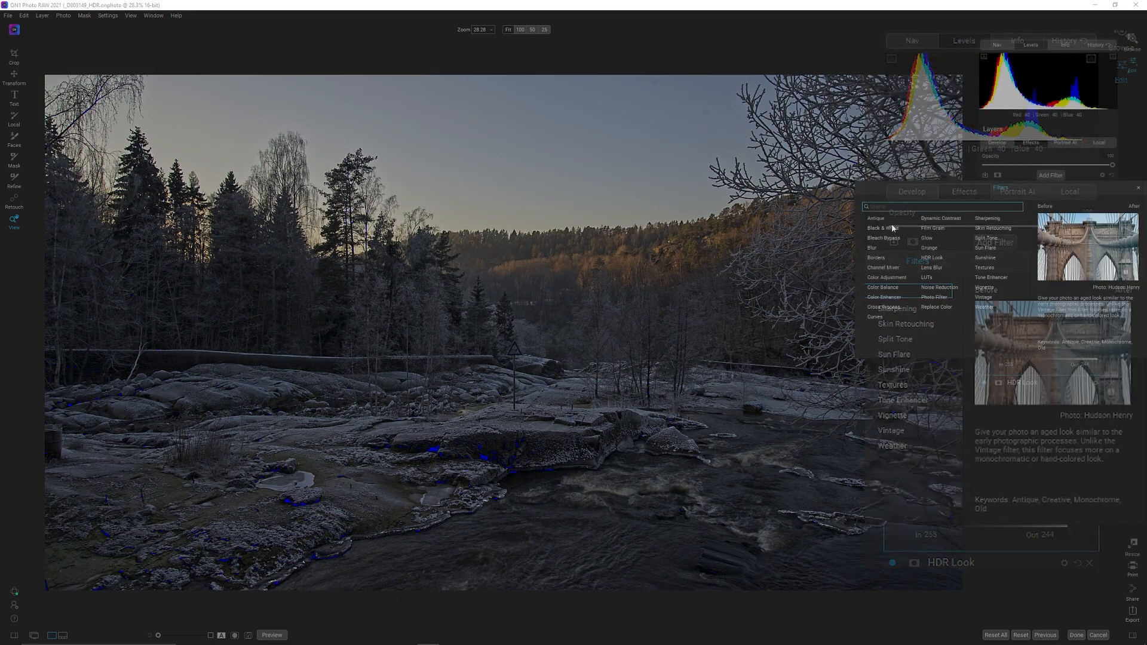
left_click(875, 317)
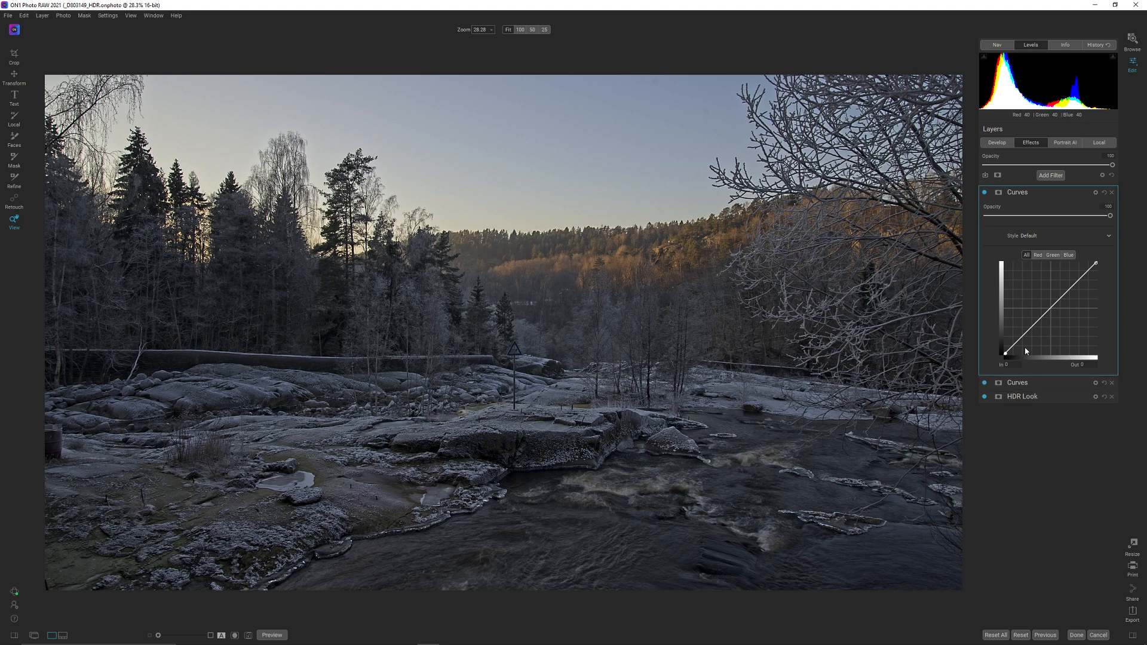
left_click(1020, 383)
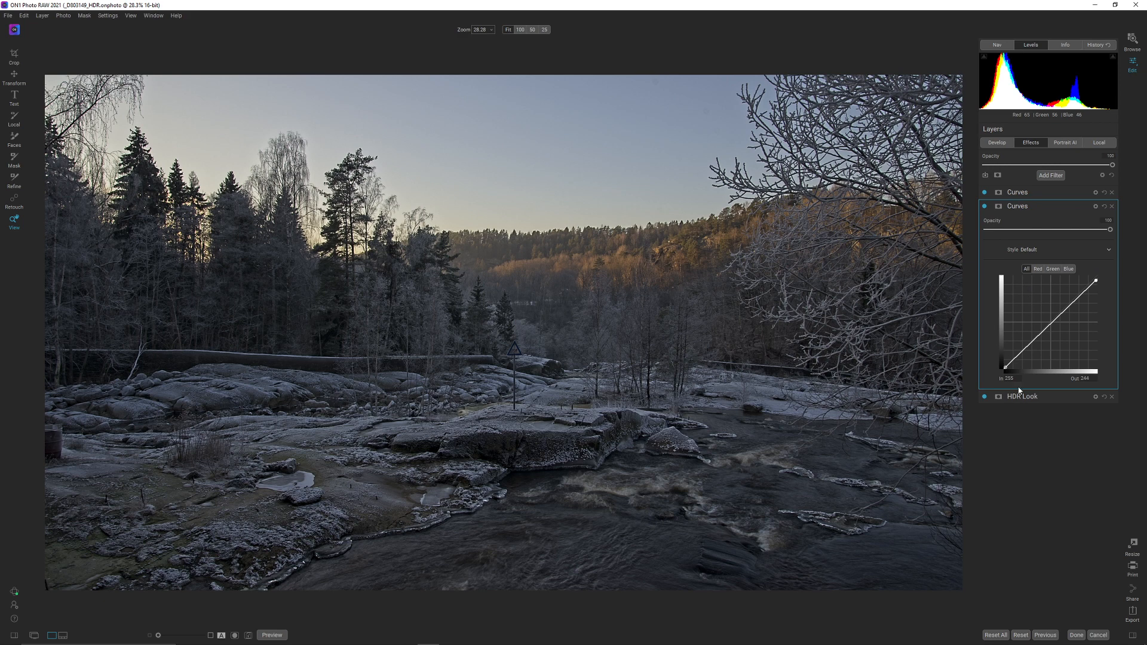
left_click(1027, 196)
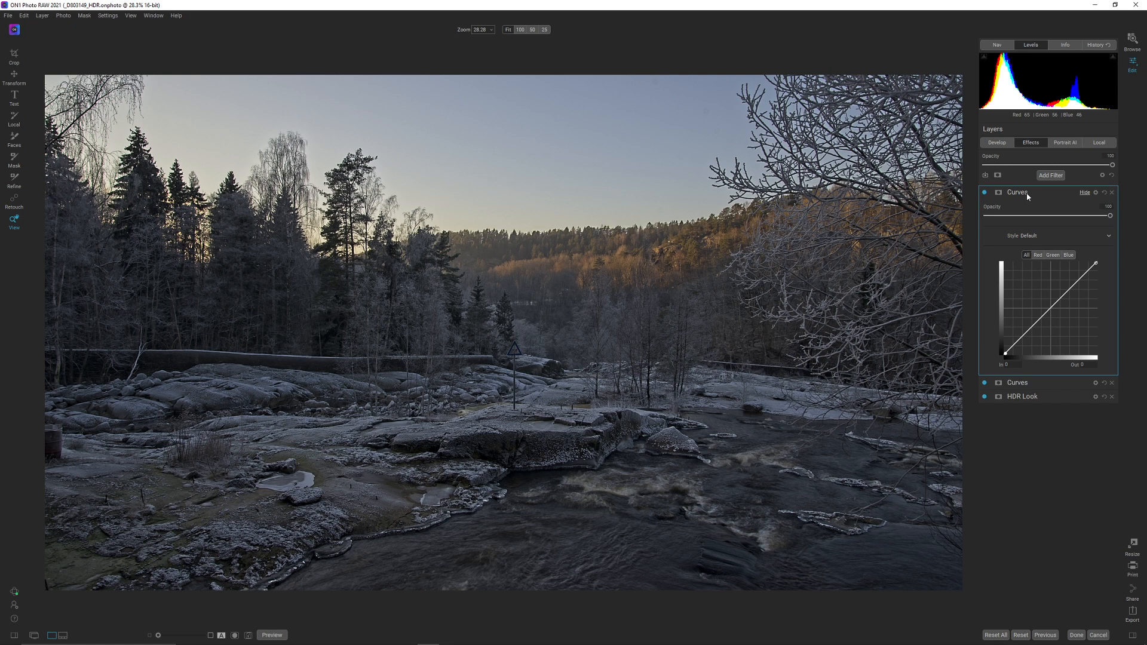
With clipping shown, lift the second curve's highlights and midtones, anchor its shadows at 51, and collapse the filters.
key("j")
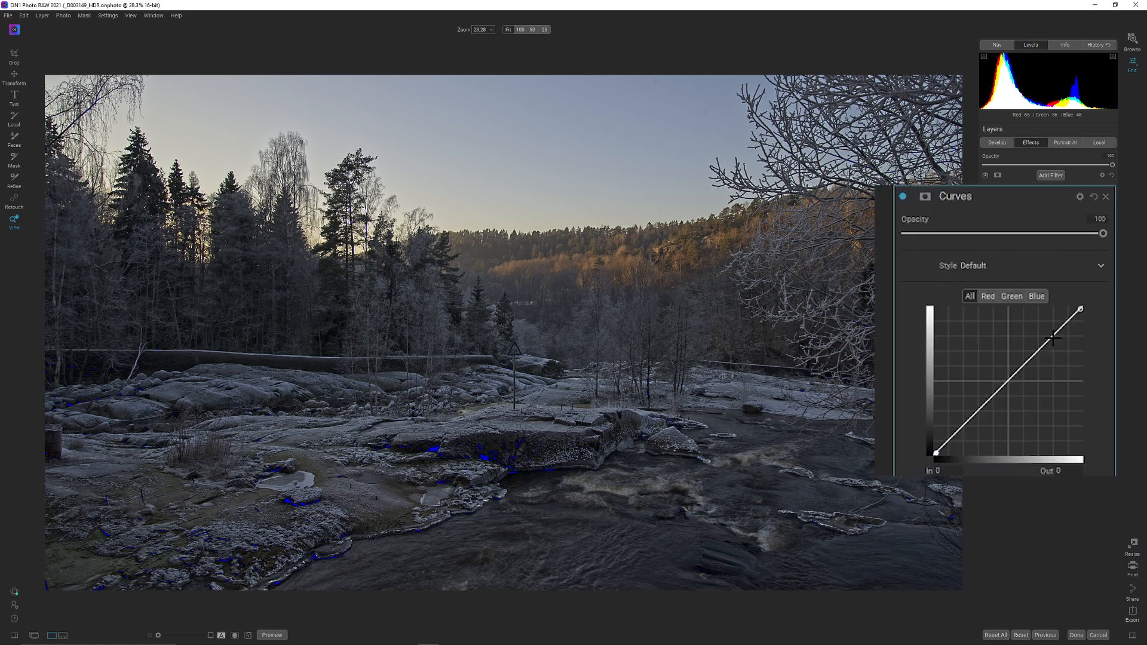
left_click_drag(1051, 337, 1049, 331)
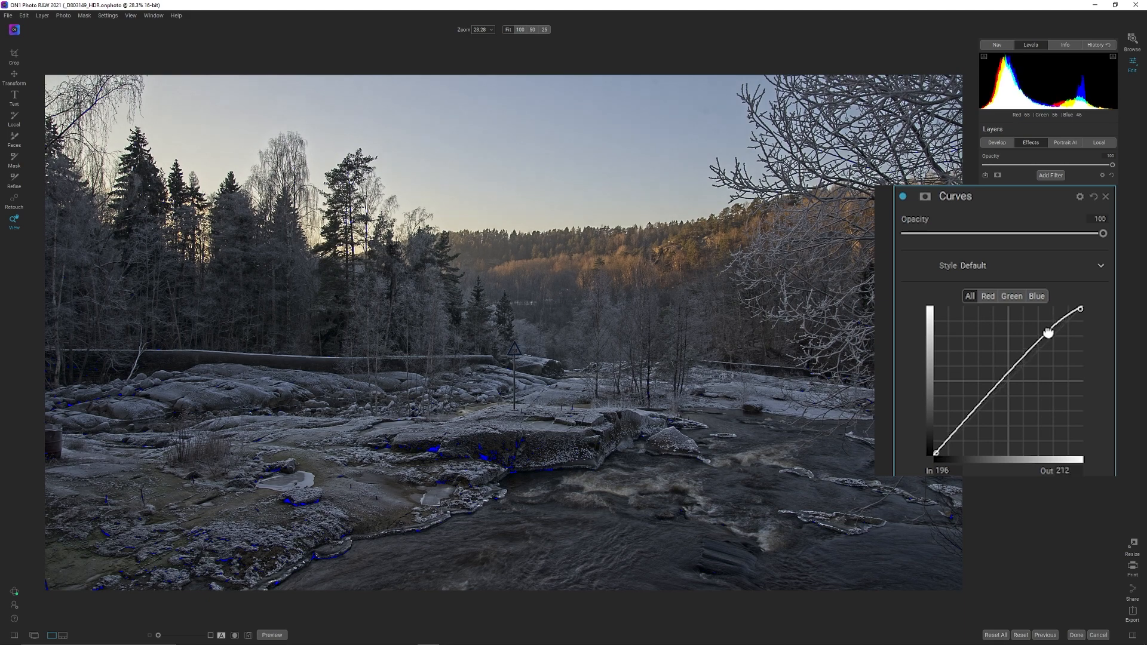
left_click(962, 428)
left_click_drag(963, 429, 960, 427)
left_click_drag(961, 426, 963, 426)
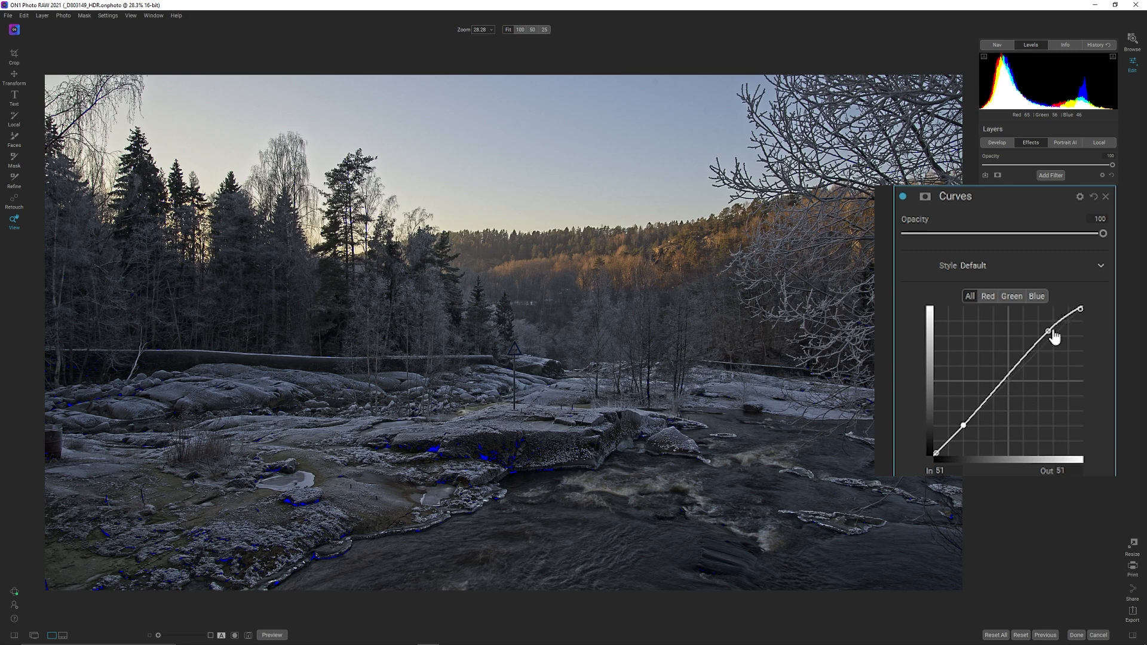
left_click_drag(1049, 330, 1050, 328)
left_click_drag(1007, 380, 996, 378)
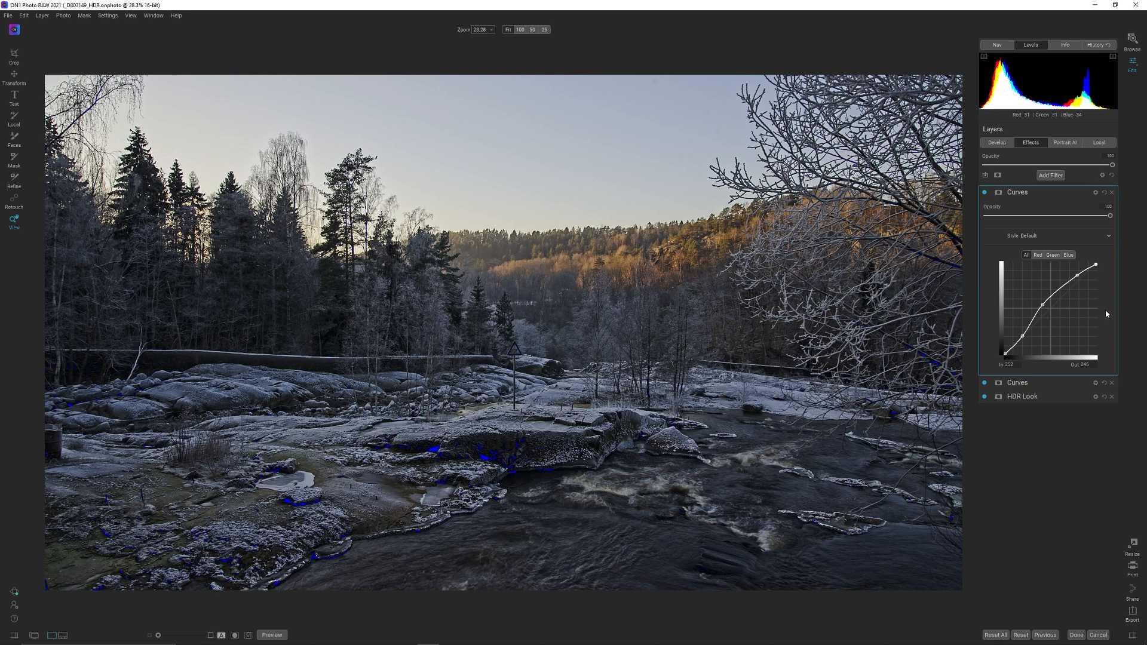
left_click(1098, 337)
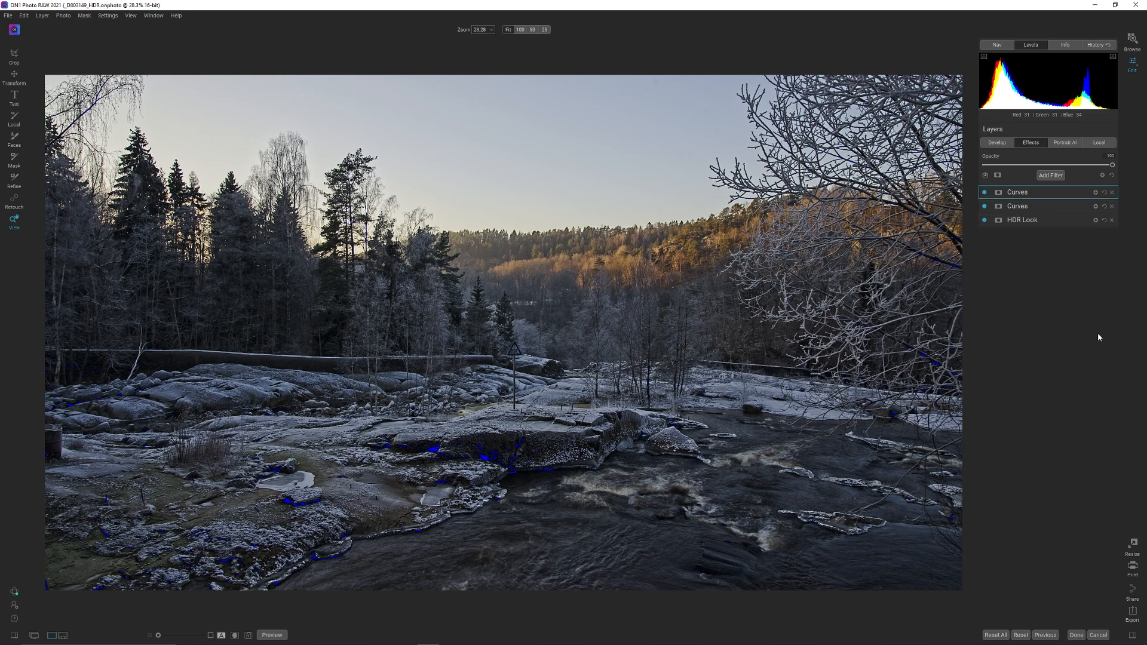
Add a Glow filter with the Normal style and compare the photo with the filter off and on.
left_click(1051, 175)
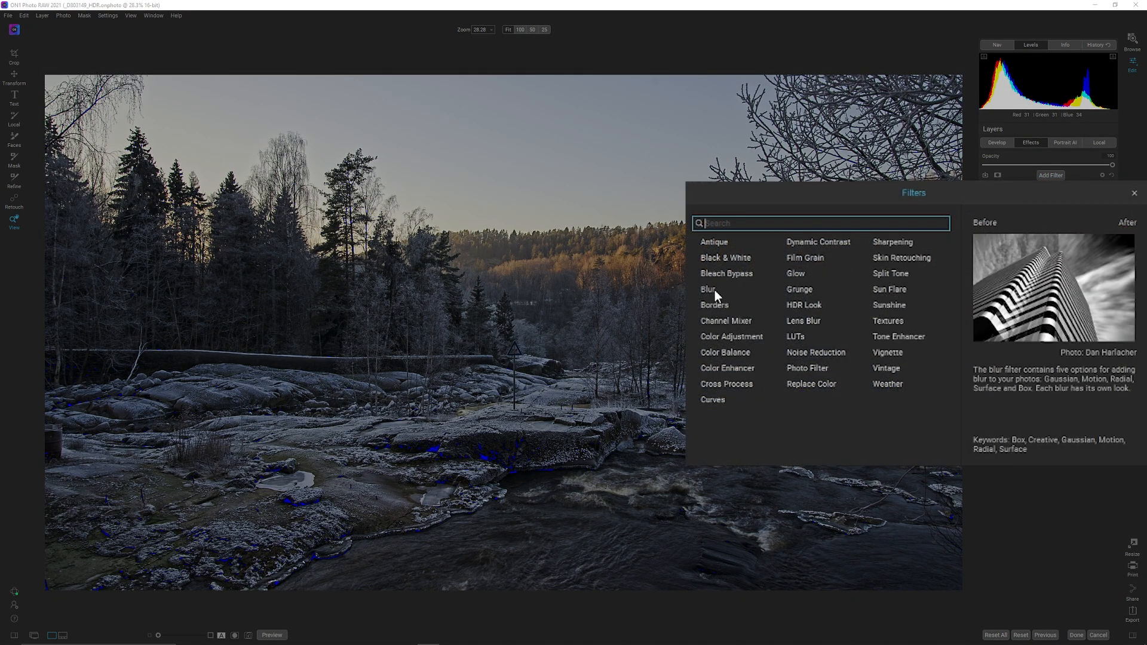
left_click(795, 274)
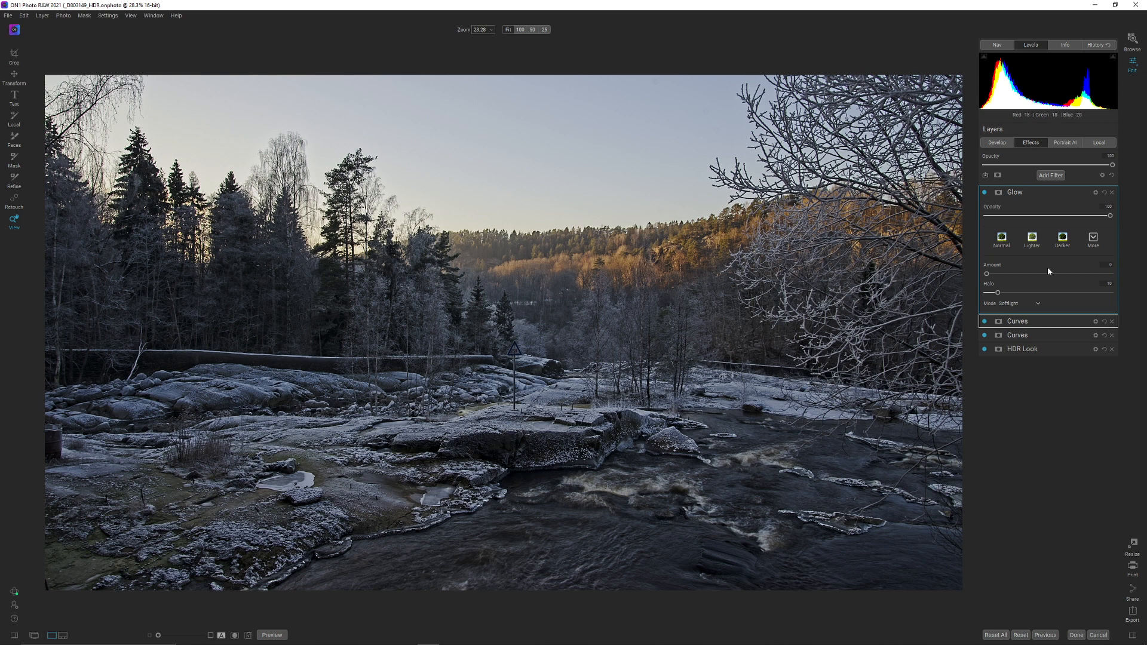
left_click(1003, 242)
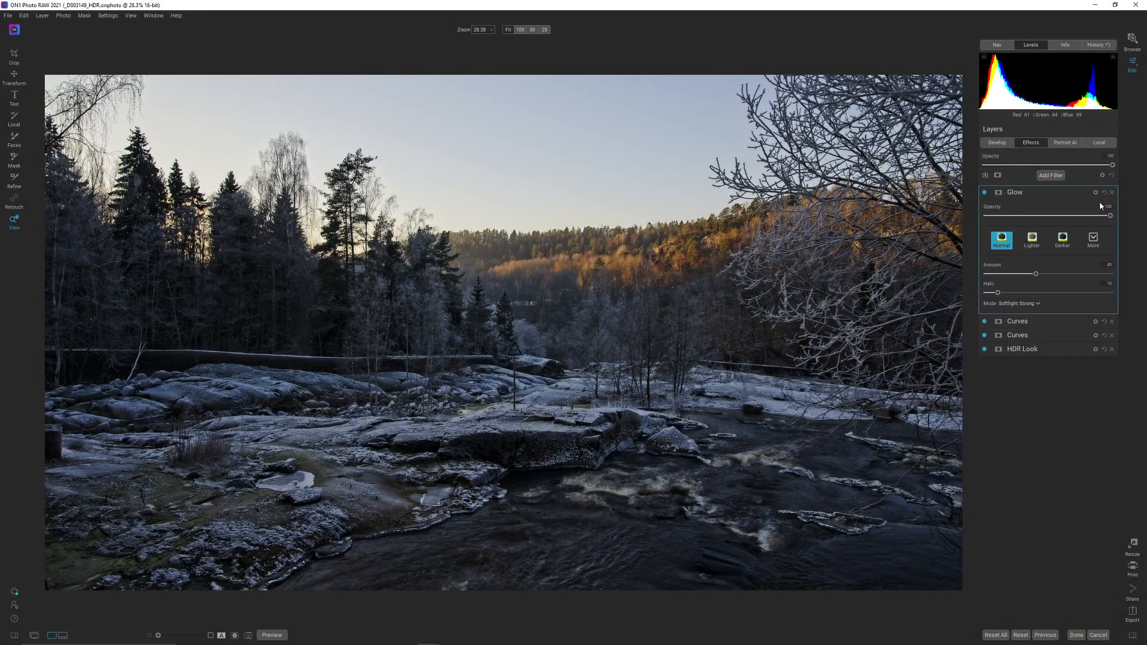
left_click(985, 192)
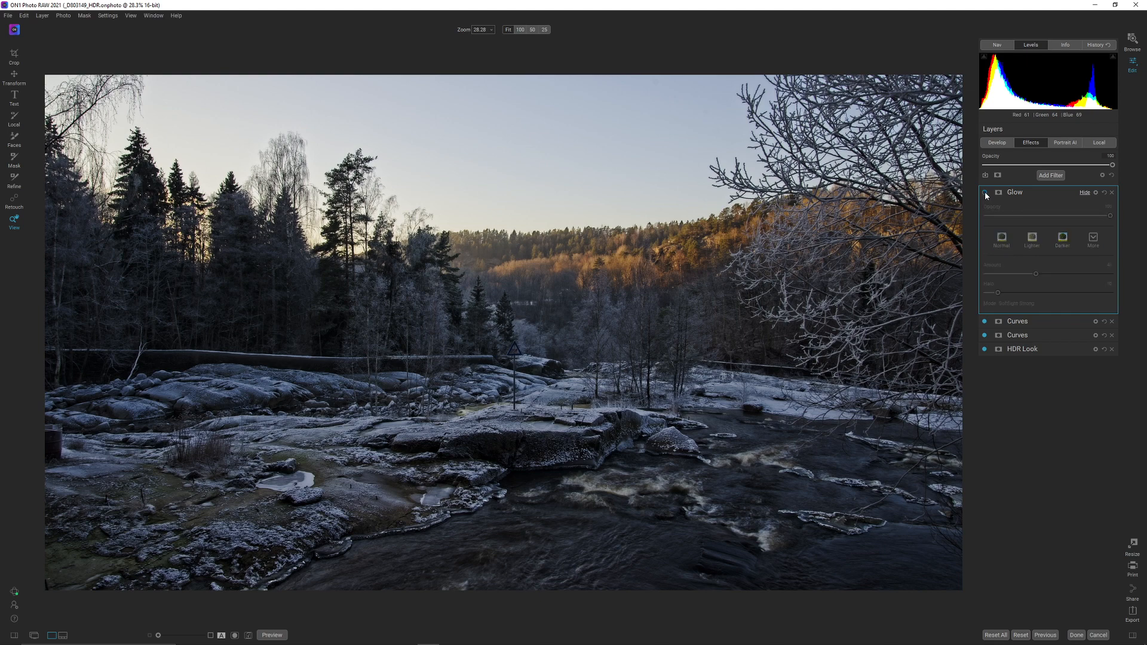
left_click(984, 192)
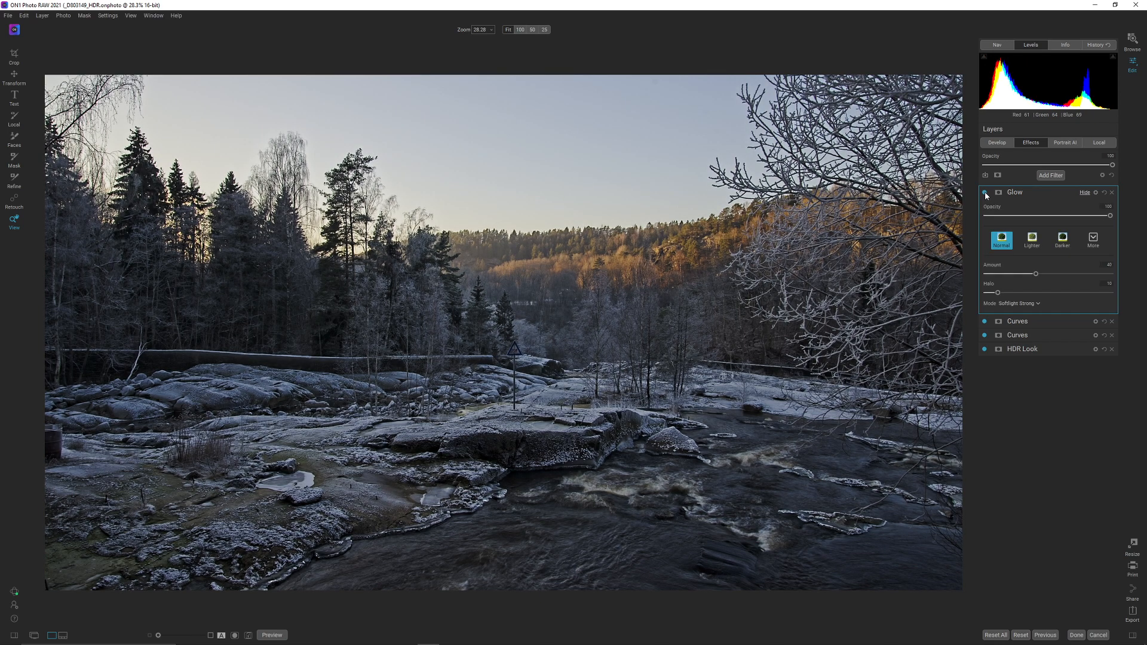
Add a Sunshine filter and invert its mask to hide the effect from the whole photo.
left_click(1050, 175)
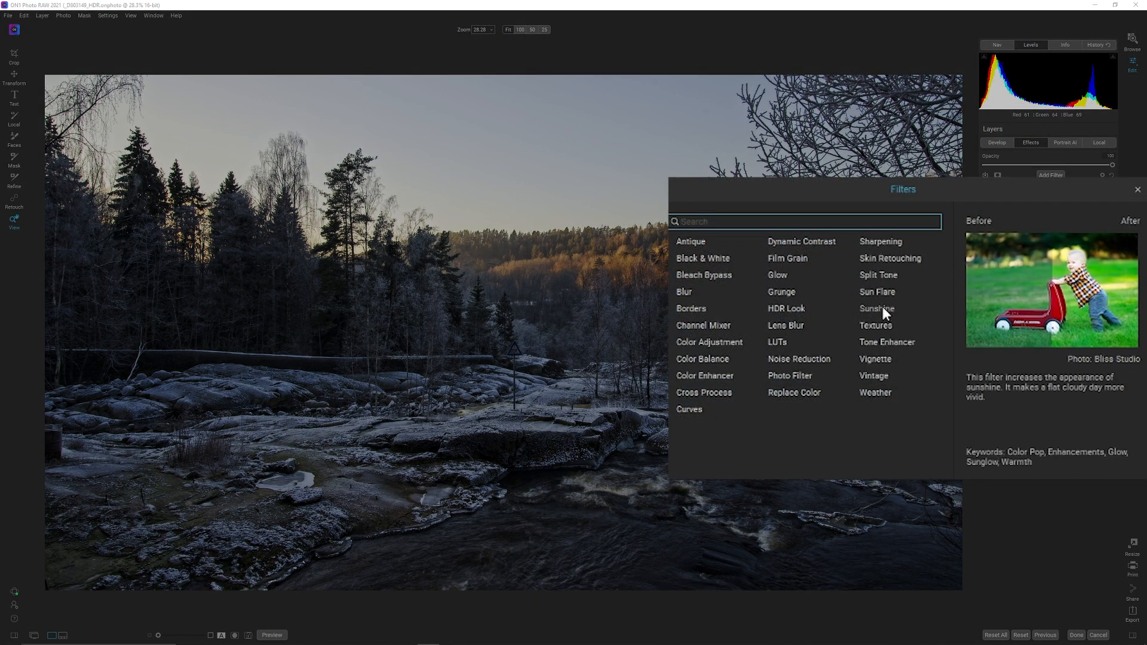
left_click(883, 310)
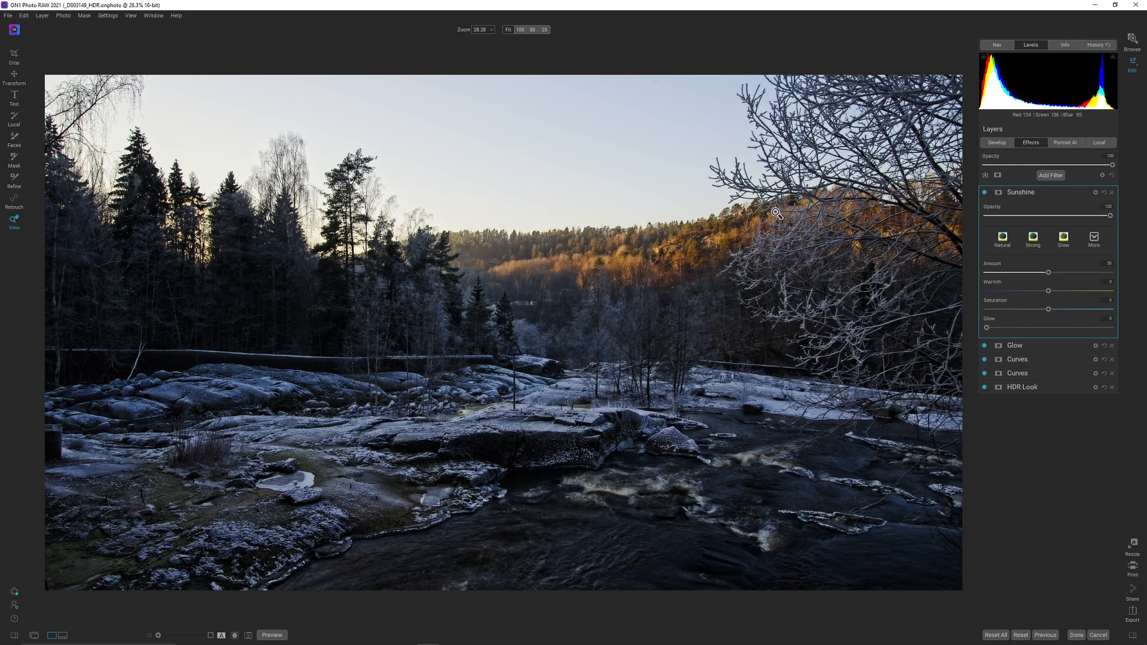
left_click(998, 193)
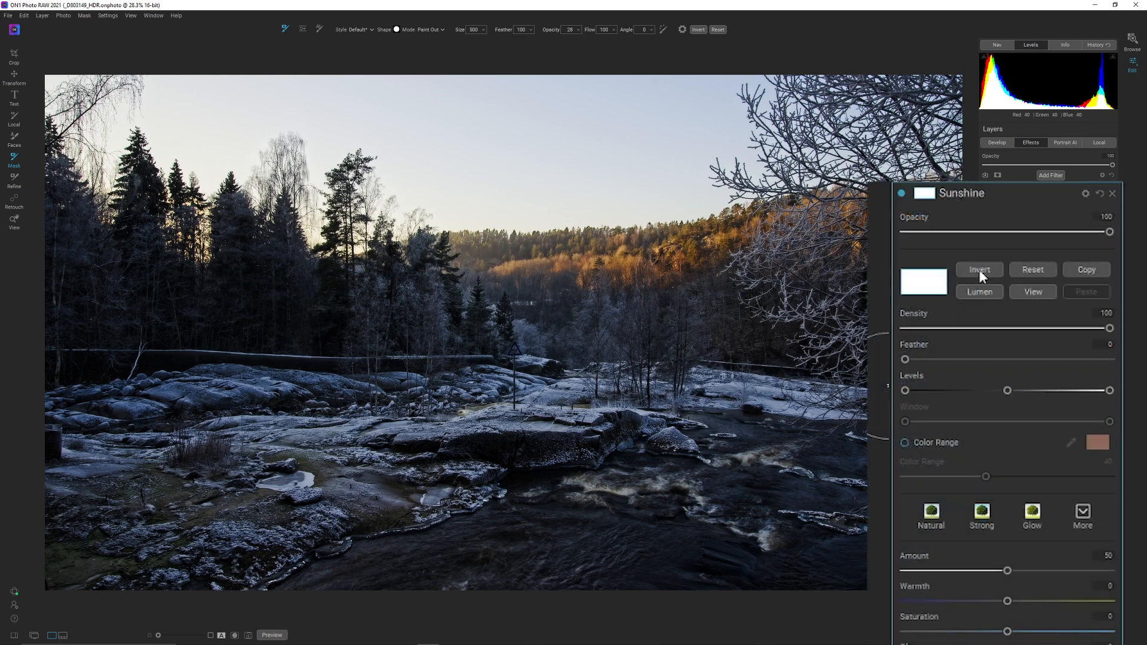
left_click(982, 270)
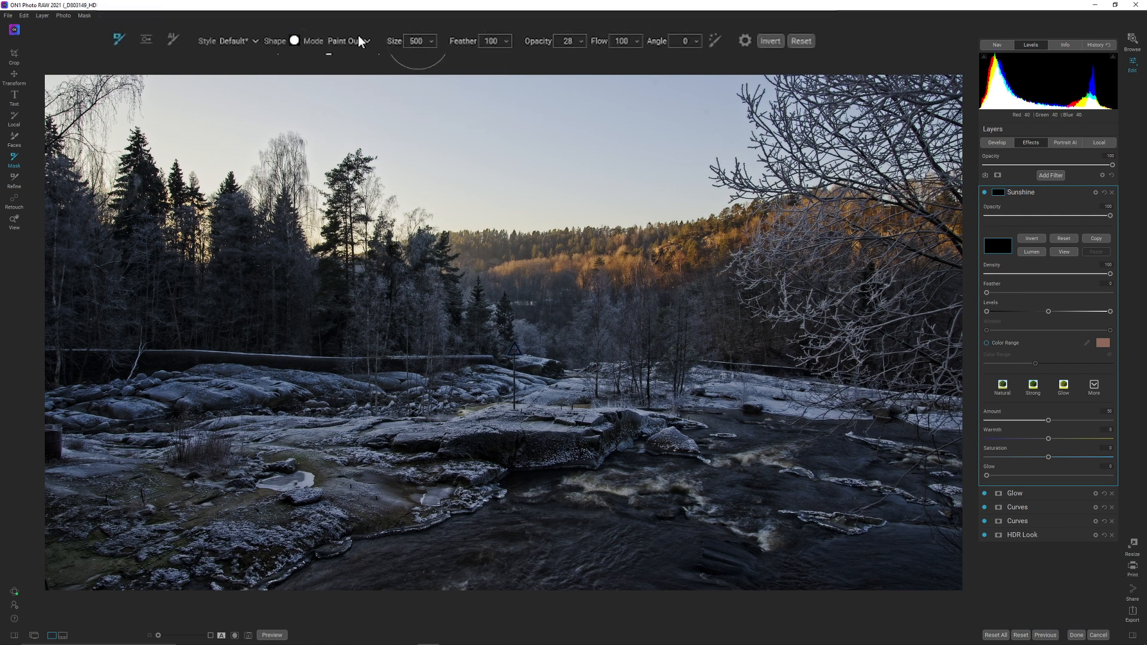
Set the masking brush to Paint In, paint Sunshine across the sunlit hillside at 100 opacity, and display the mask.
left_click(368, 43)
left_click(362, 62)
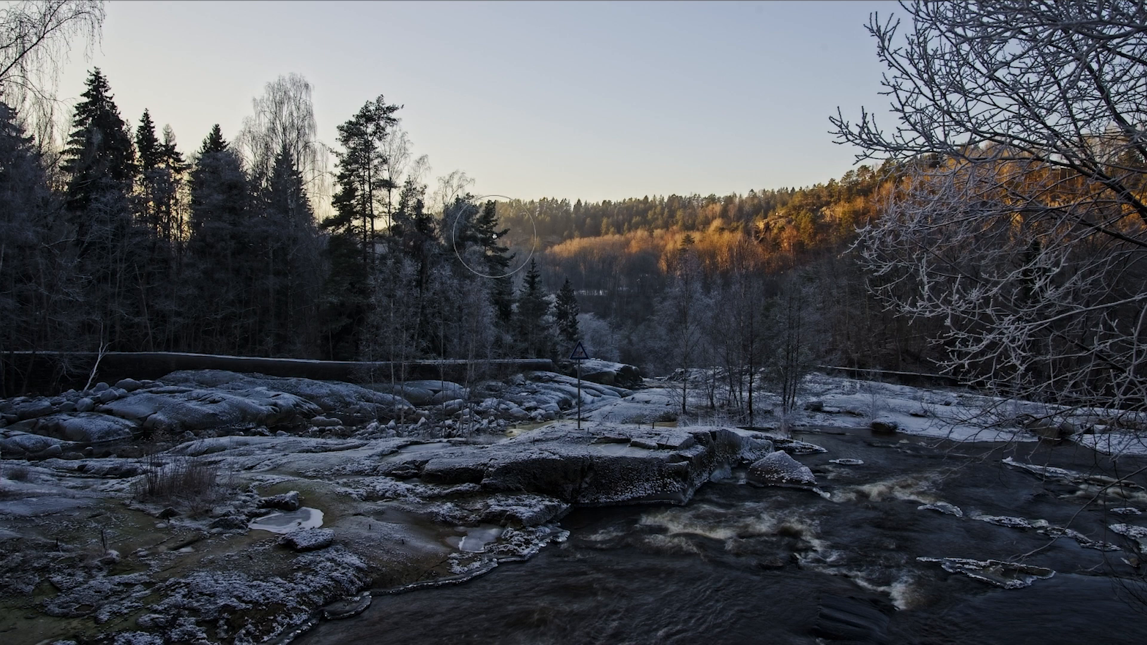
key("backslash")
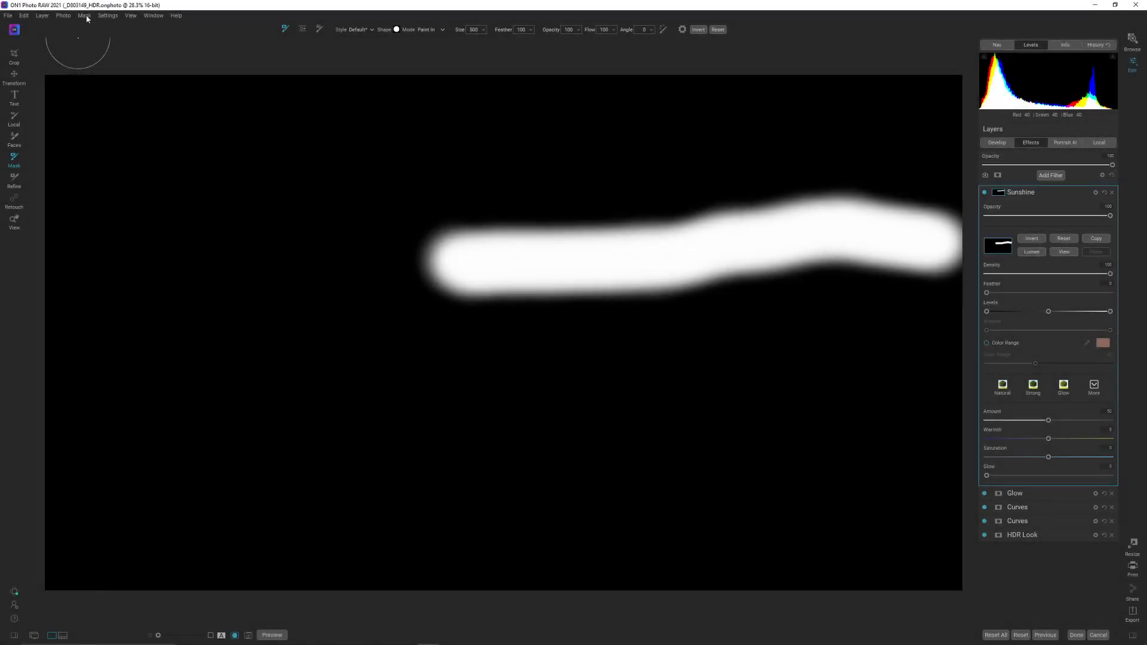
Change the mask view mode from grayscale to Red Overlay.
left_click(84, 16)
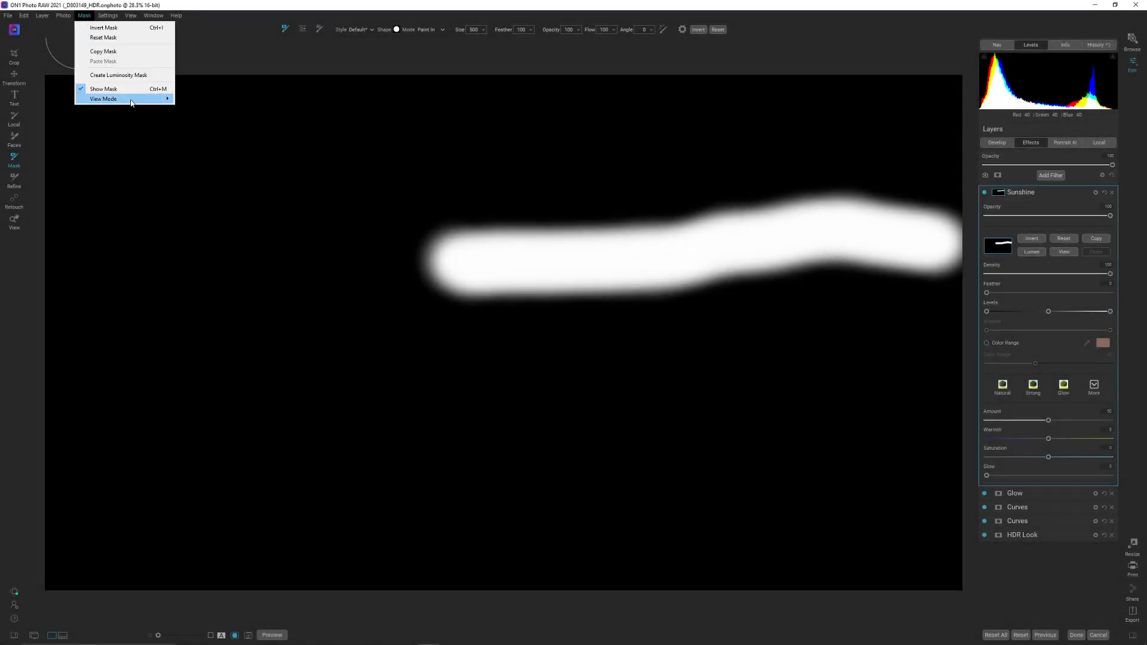
mouse_move(133, 103)
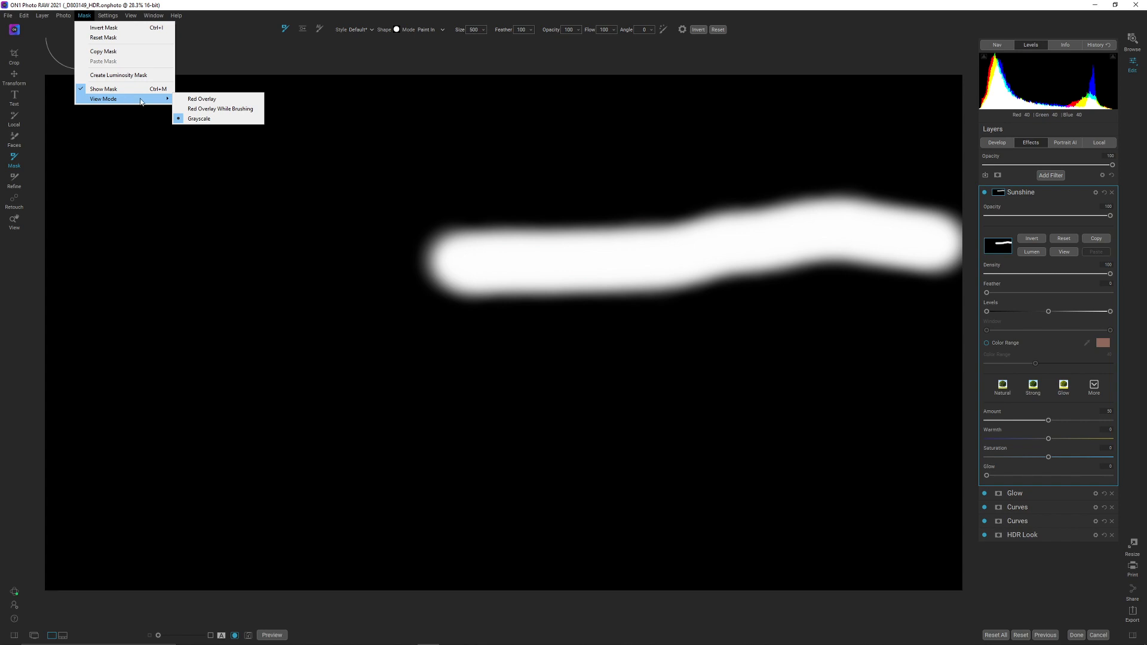
left_click(222, 101)
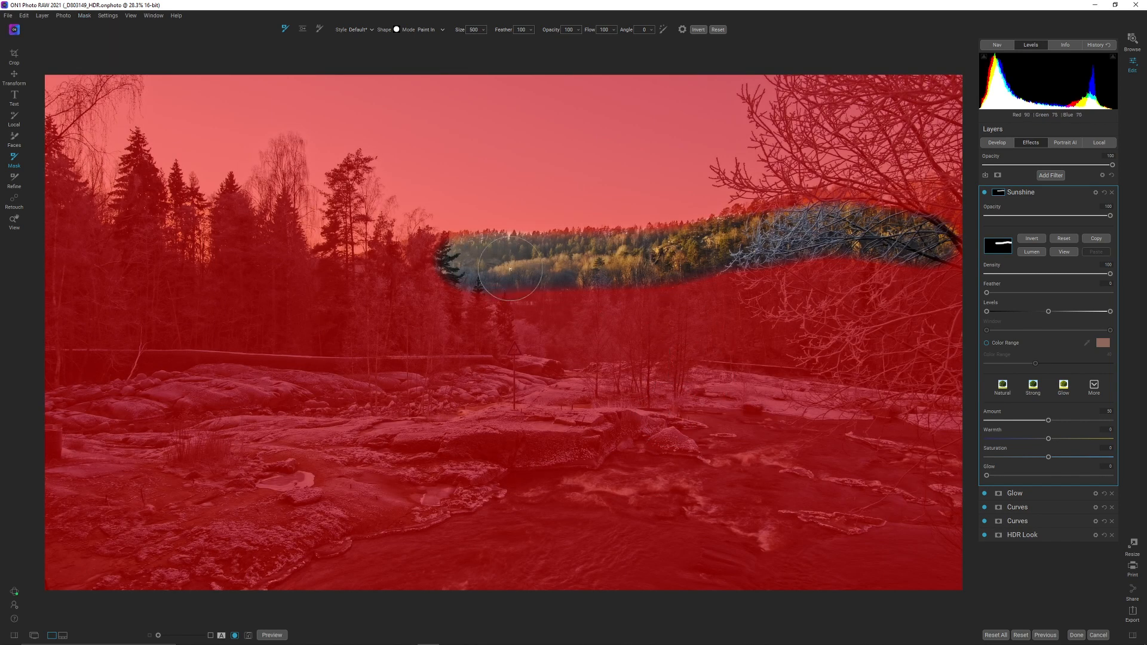
Extend the painted Sunshine mask over the lower hillside and the trees at its edge, and reduce the brush size to 200.
mouse_move(567, 277)
left_mouse_down()
mouse_move(688, 270)
mouse_move(732, 250)
mouse_move(967, 240)
mouse_move(950, 236)
mouse_move(964, 233)
mouse_move(956, 220)
mouse_move(919, 259)
mouse_move(884, 269)
mouse_move(437, 264)
mouse_move(537, 310)
mouse_move(470, 300)
mouse_move(406, 244)
mouse_move(402, 255)
mouse_move(431, 249)
left_mouse_up()
key("bracketleft")
key("bracketleft")
key("bracketleft")
key("bracketleft")
key("bracketleft")
key("bracketleft")
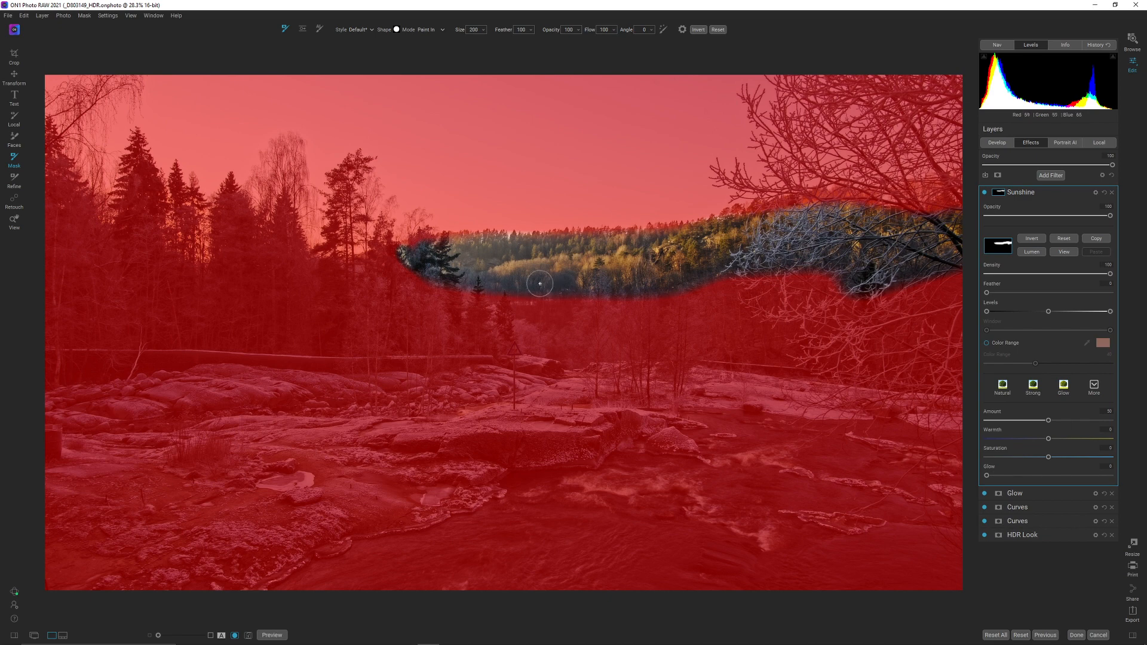
Copy the Sunshine mask onto the Glow filter, and compare the photo with Glow off and on.
left_click(1100, 240)
key("o")
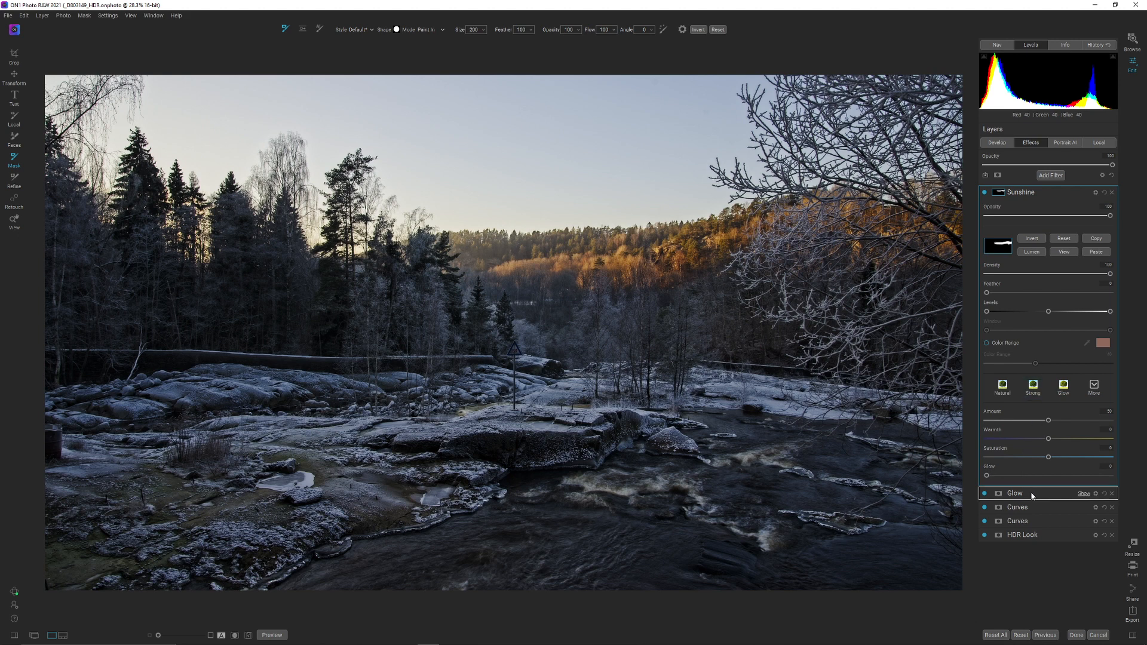
left_click(1015, 494)
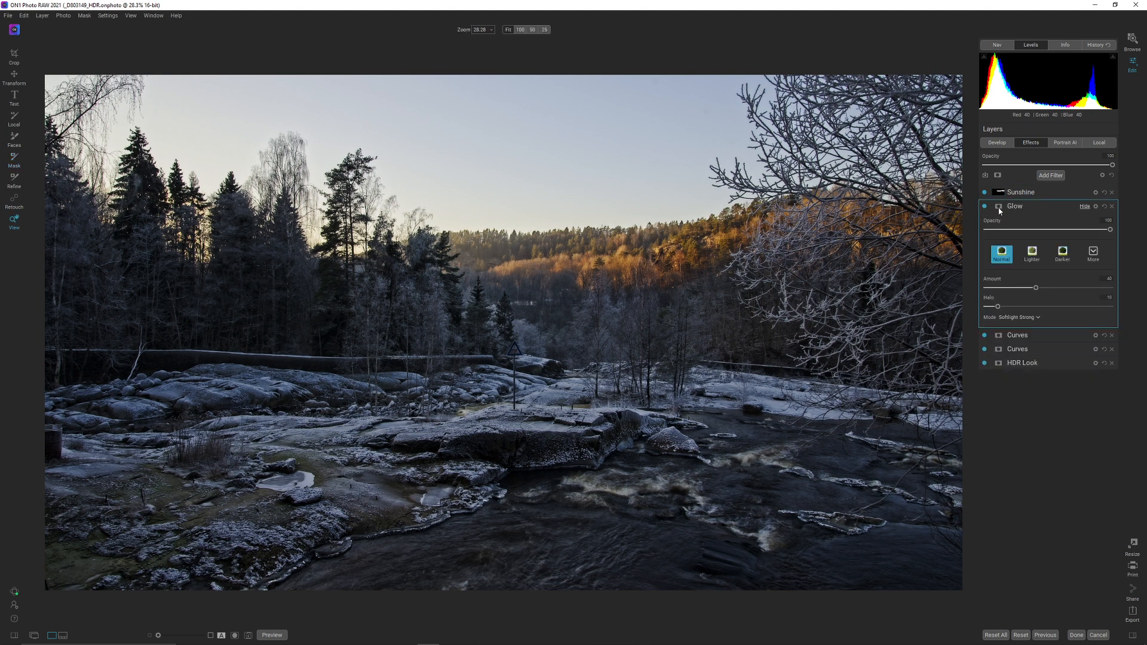
left_click(998, 207)
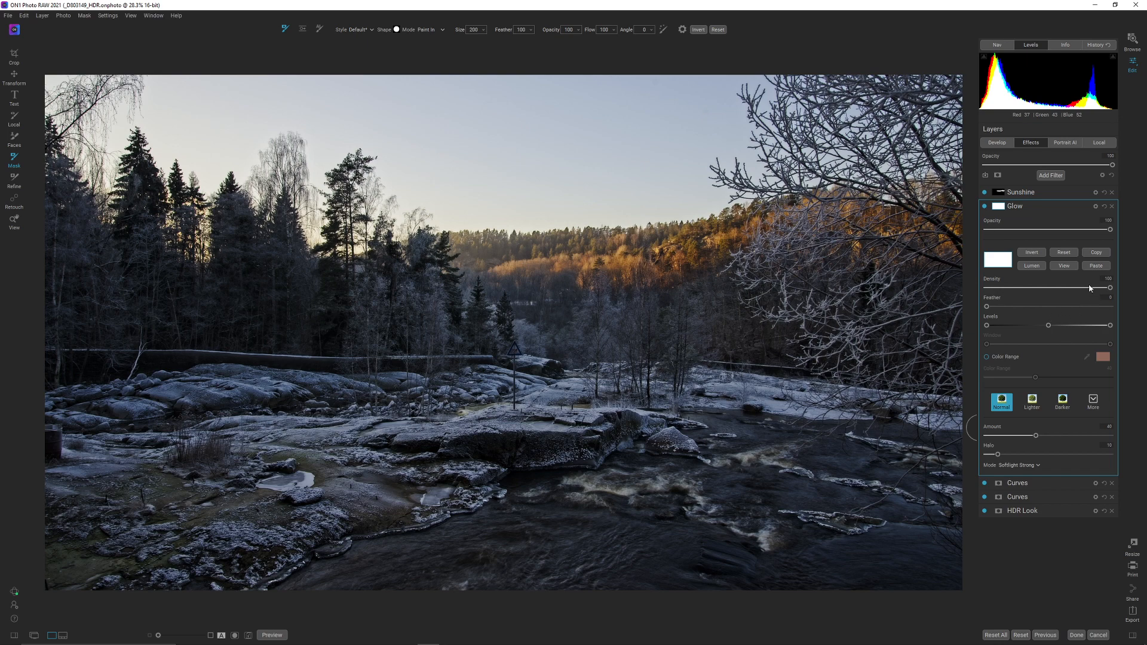
left_click(1105, 266)
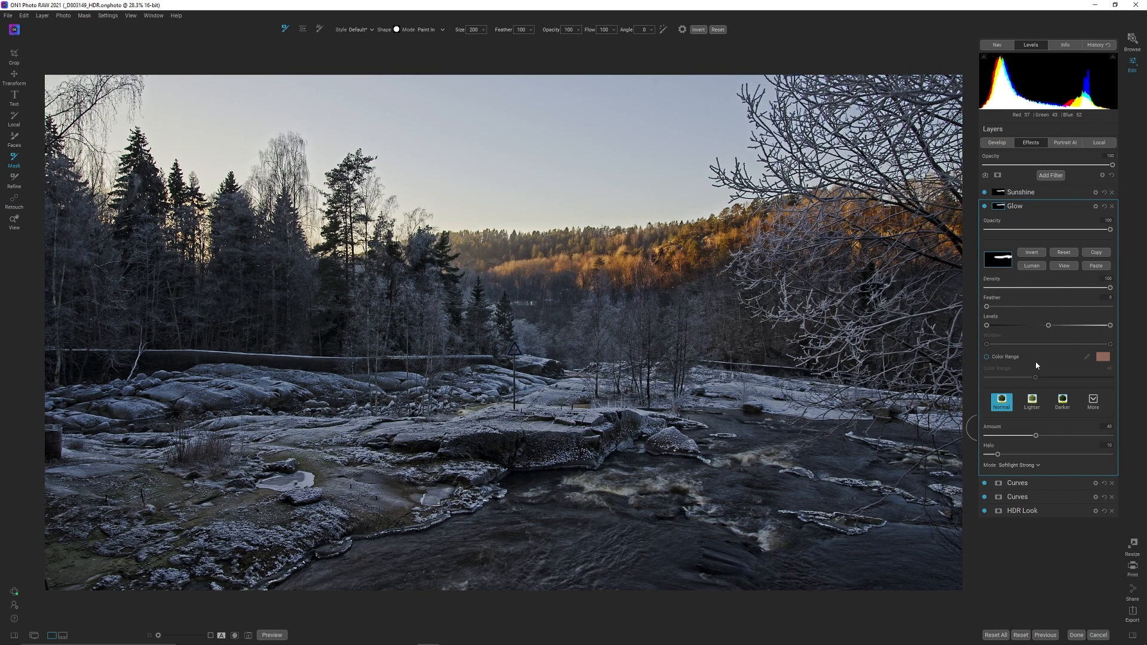
left_click(985, 207)
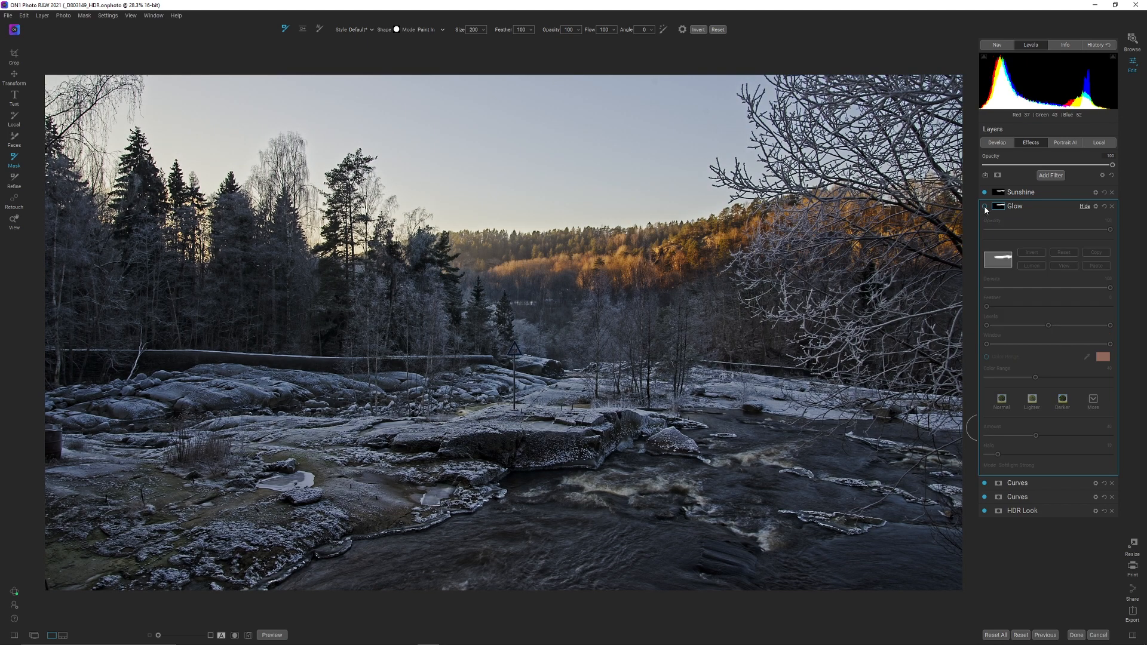
left_click(985, 207)
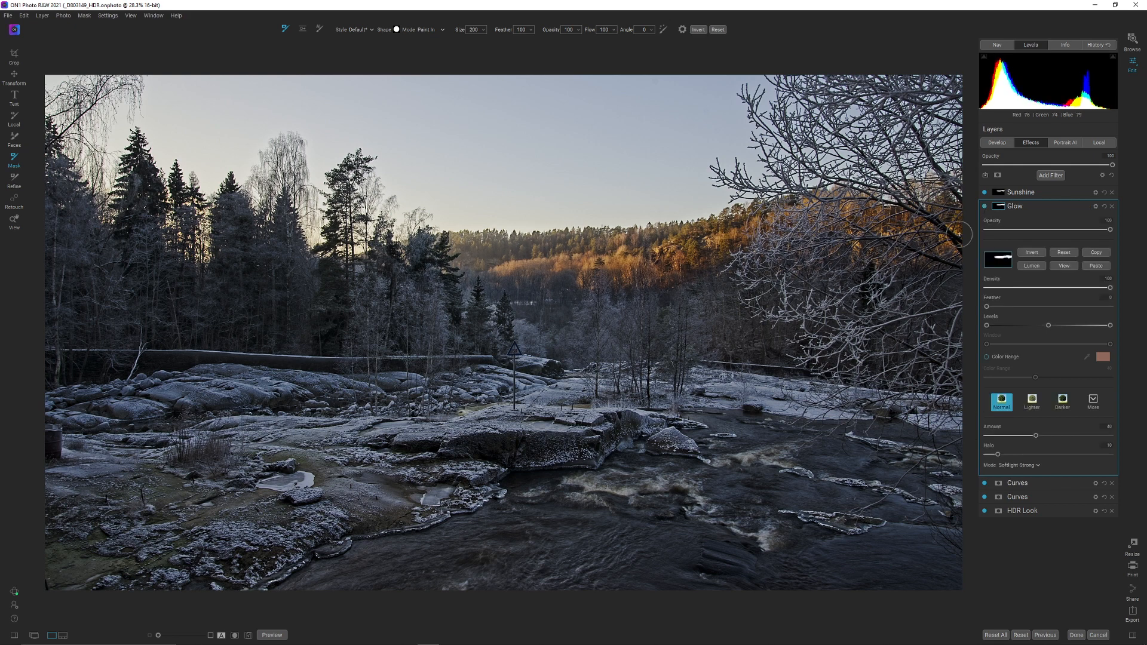
left_click(1040, 191)
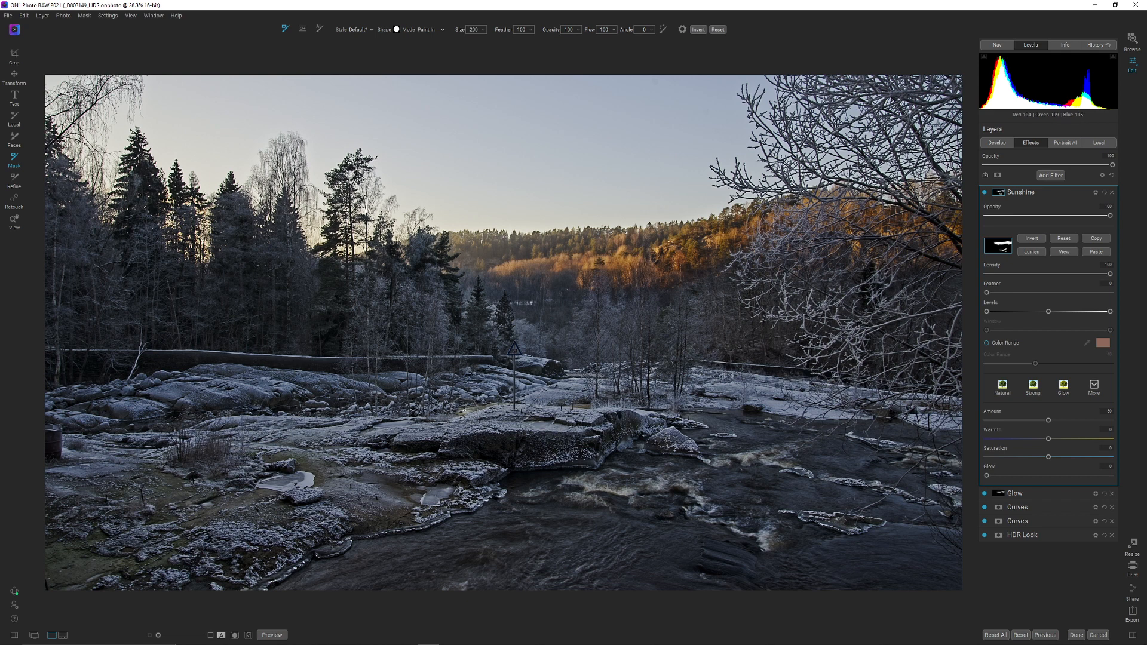
Give the local adjustment a luminosity mask, with the brush size at 150.
key("[")
left_click(1101, 145)
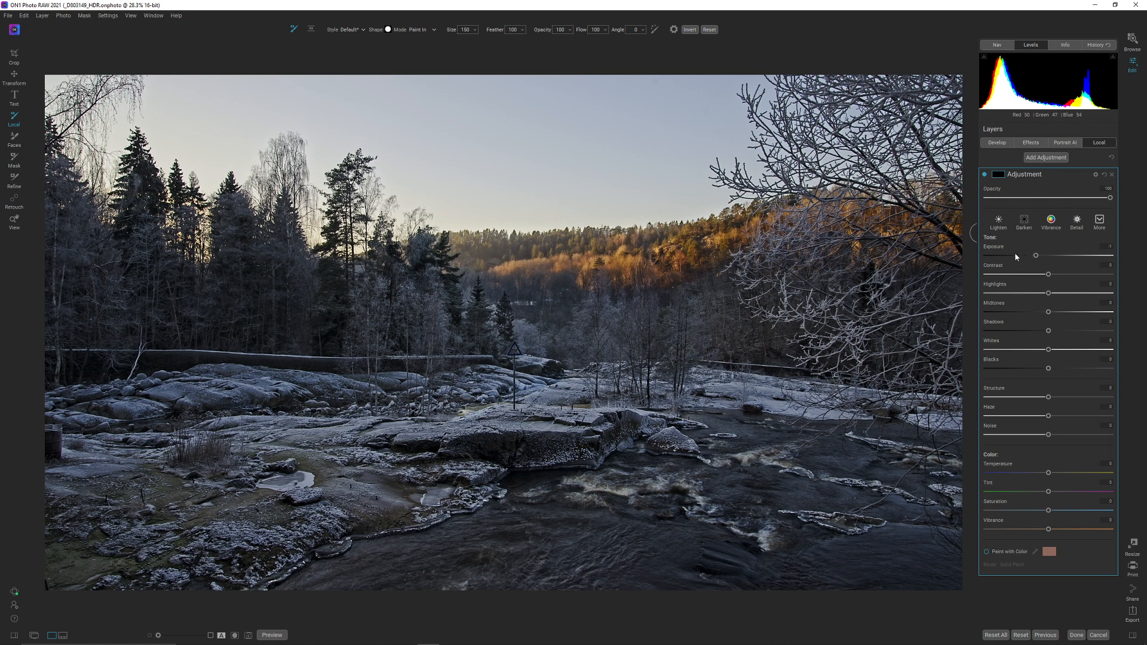
left_click(1002, 179)
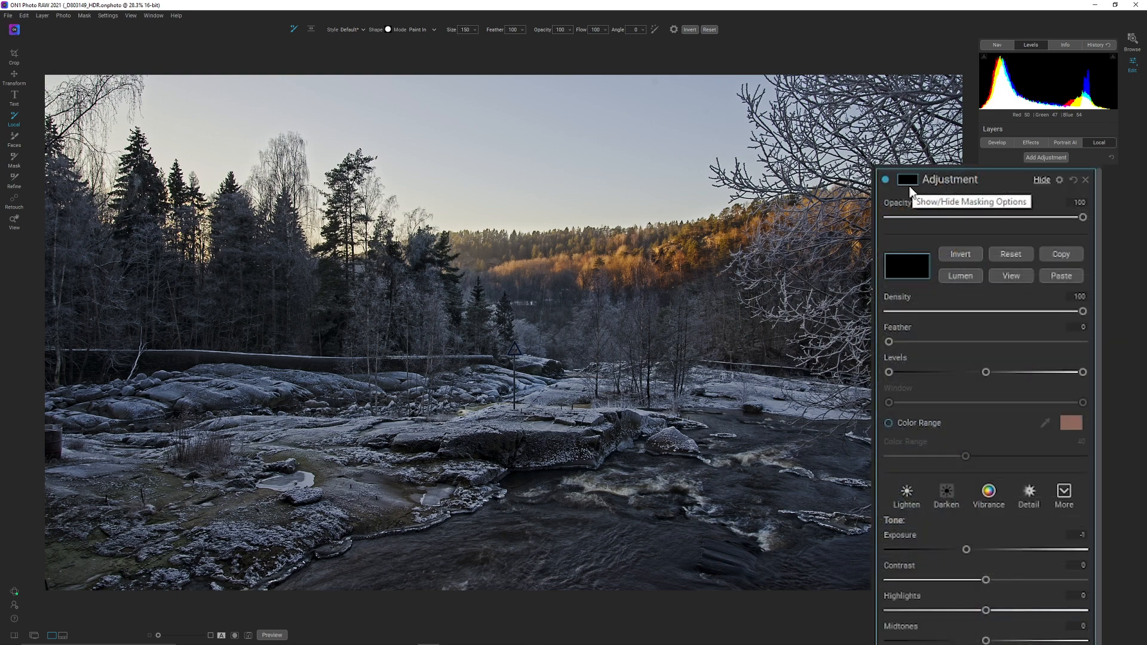
left_click(955, 275)
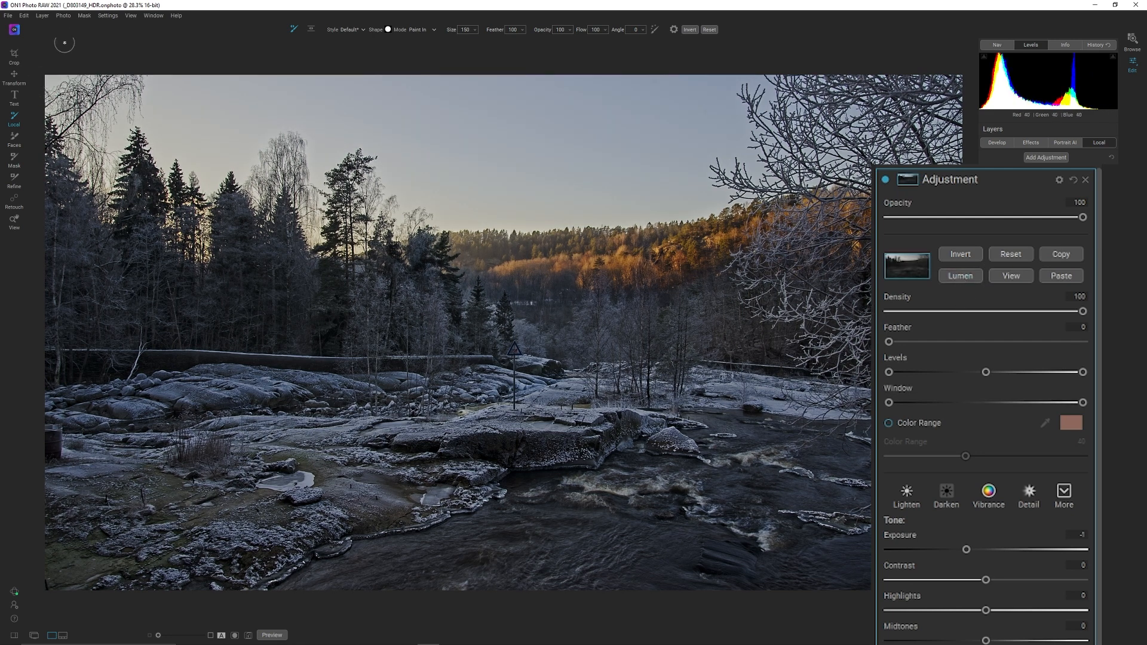
Switch the mask view mode to Grayscale and display the local adjustment's luminosity mask.
left_click(84, 16)
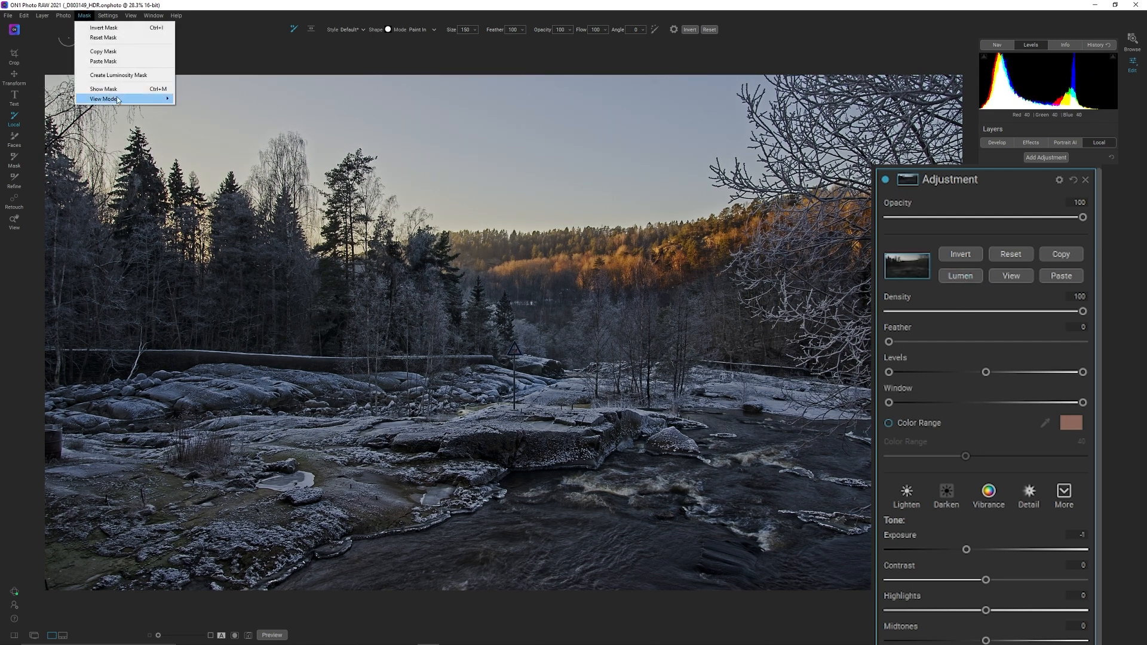
mouse_move(118, 100)
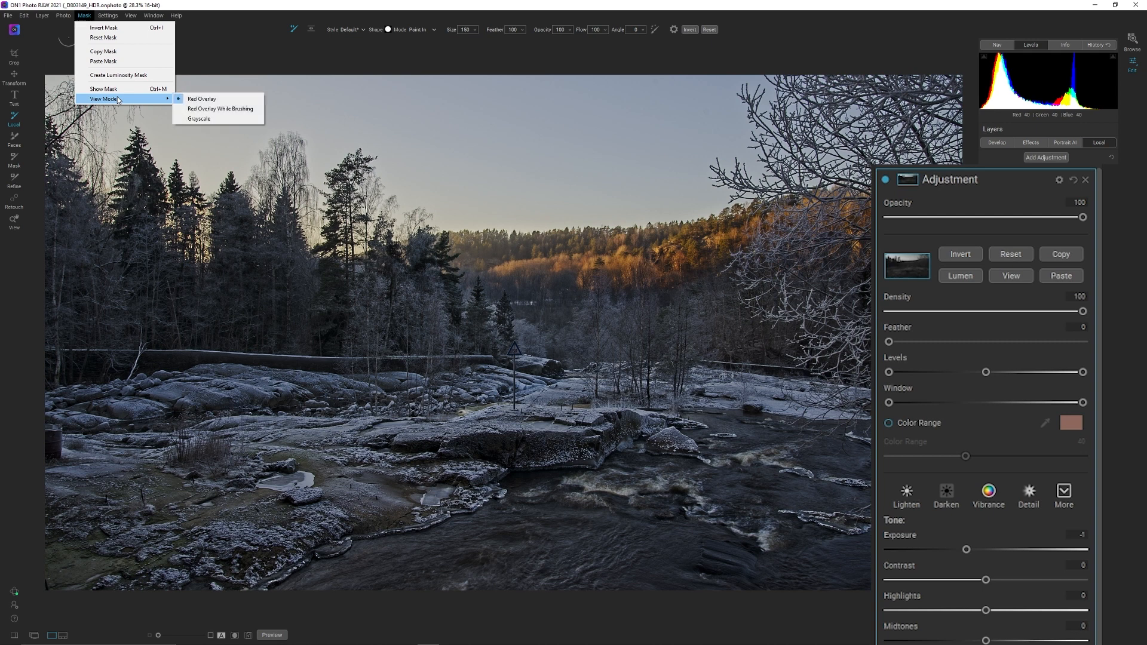
left_click(216, 119)
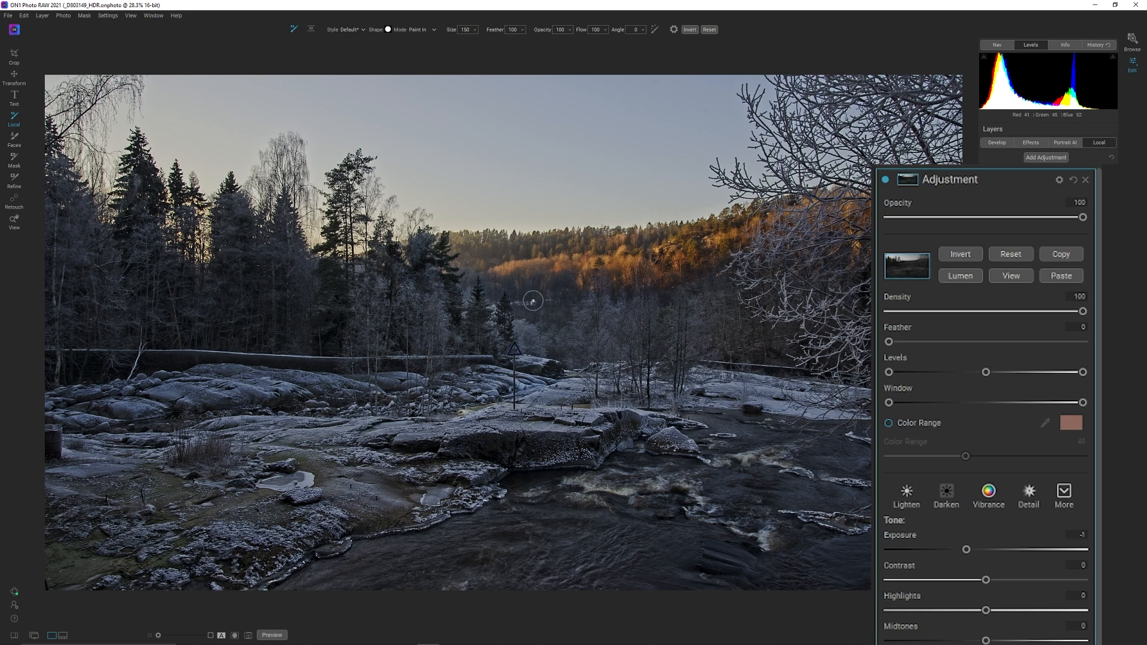
key("o")
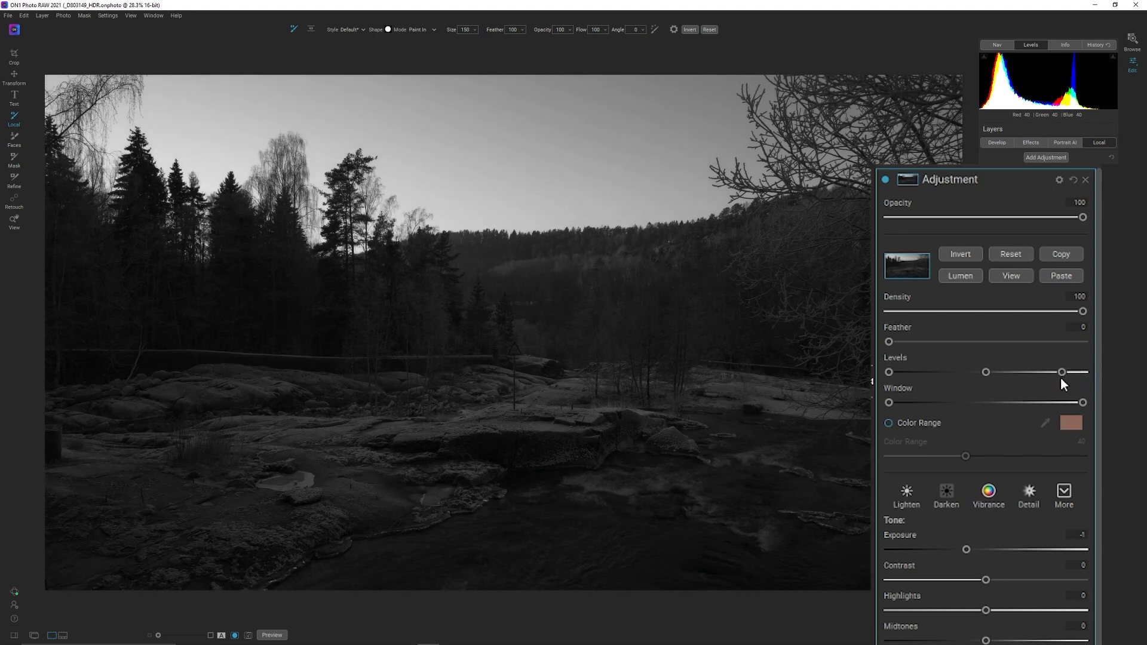
Isolate the sky as white in the luminosity mask using Levels, keeping the black point at its minimum.
left_click_drag(1060, 378, 991, 381)
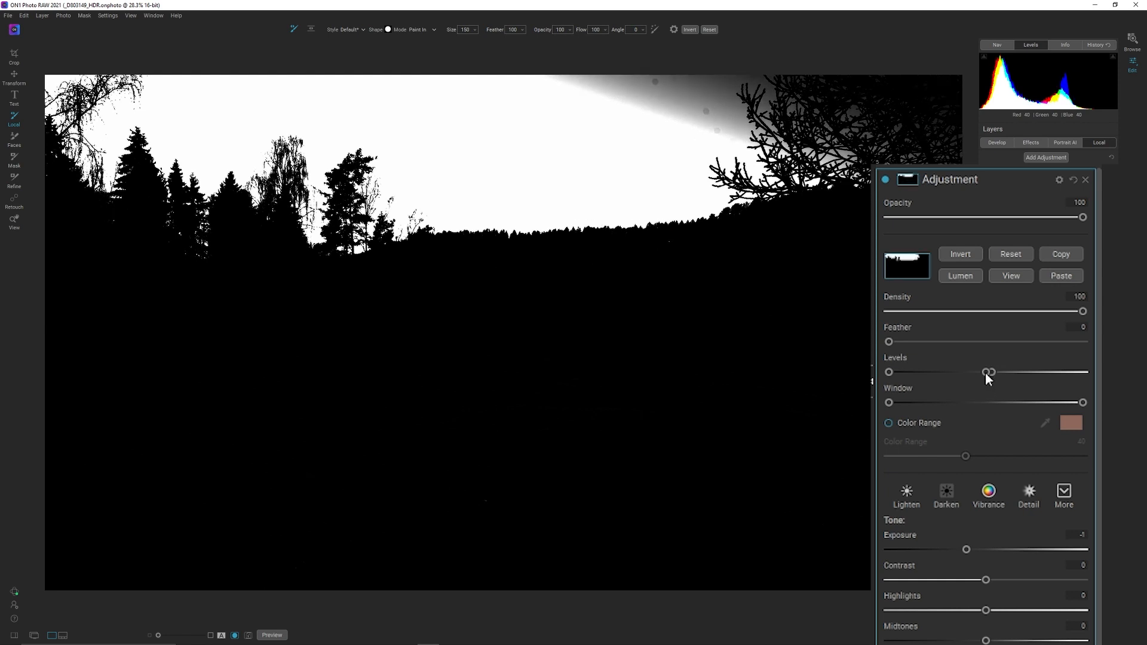
mouse_move(986, 377)
left_mouse_down()
mouse_move(966, 371)
mouse_move(976, 375)
left_mouse_up()
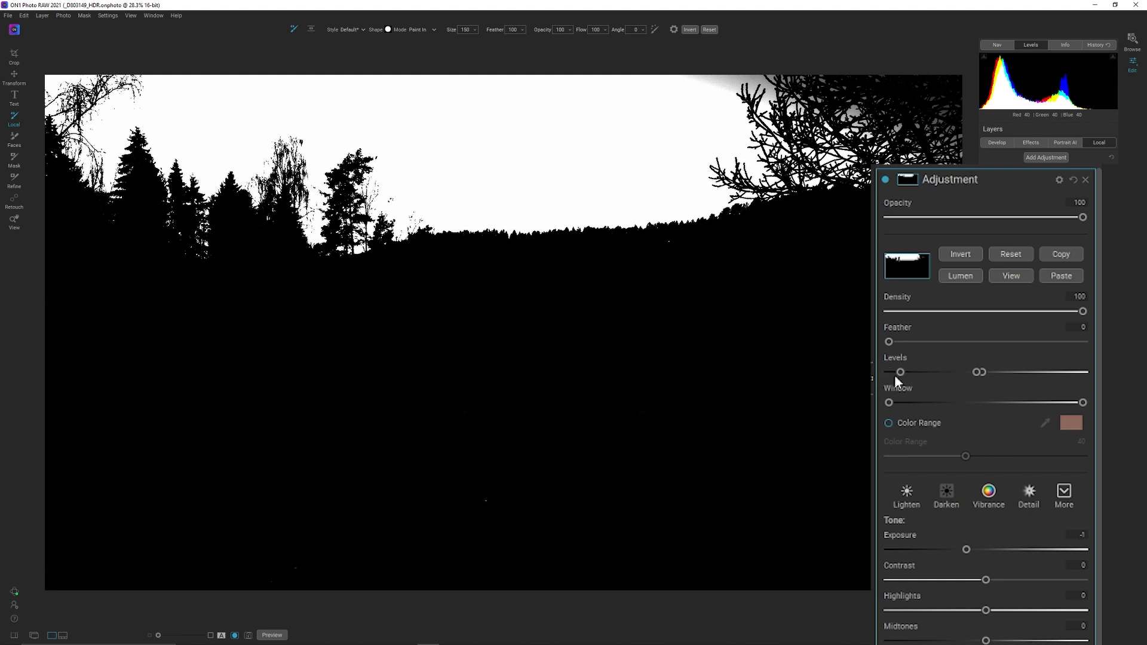
left_click_drag(894, 375, 871, 369)
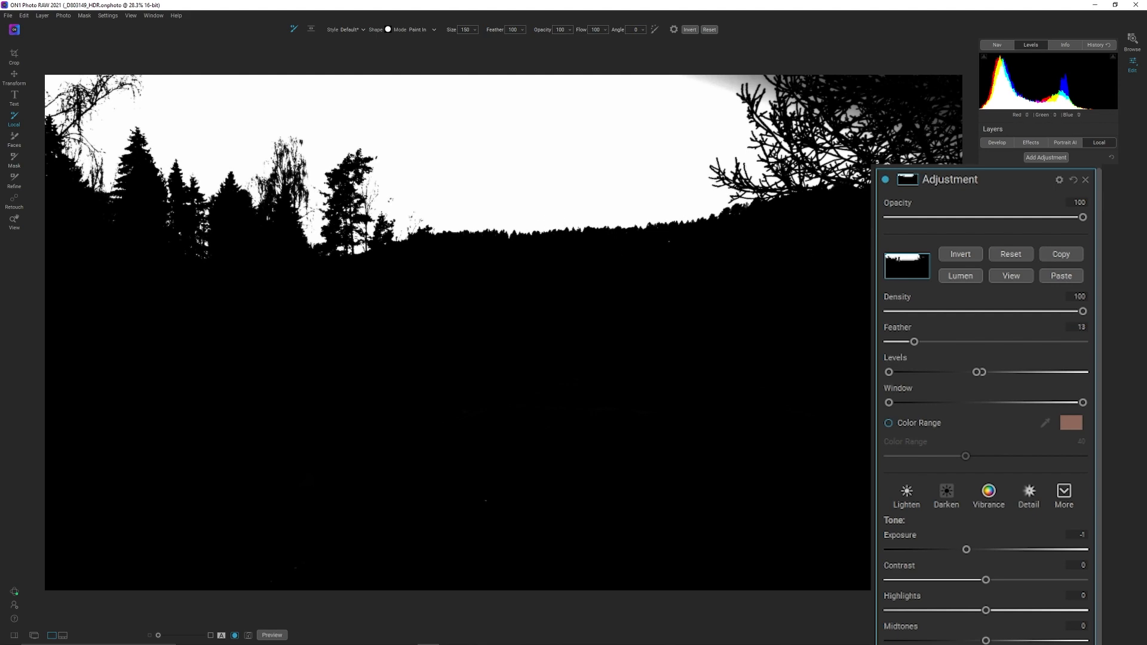
With the mask hidden, set its feather to 37 and raise the sky adjustment's Exposure to about -0.33.
key("o")
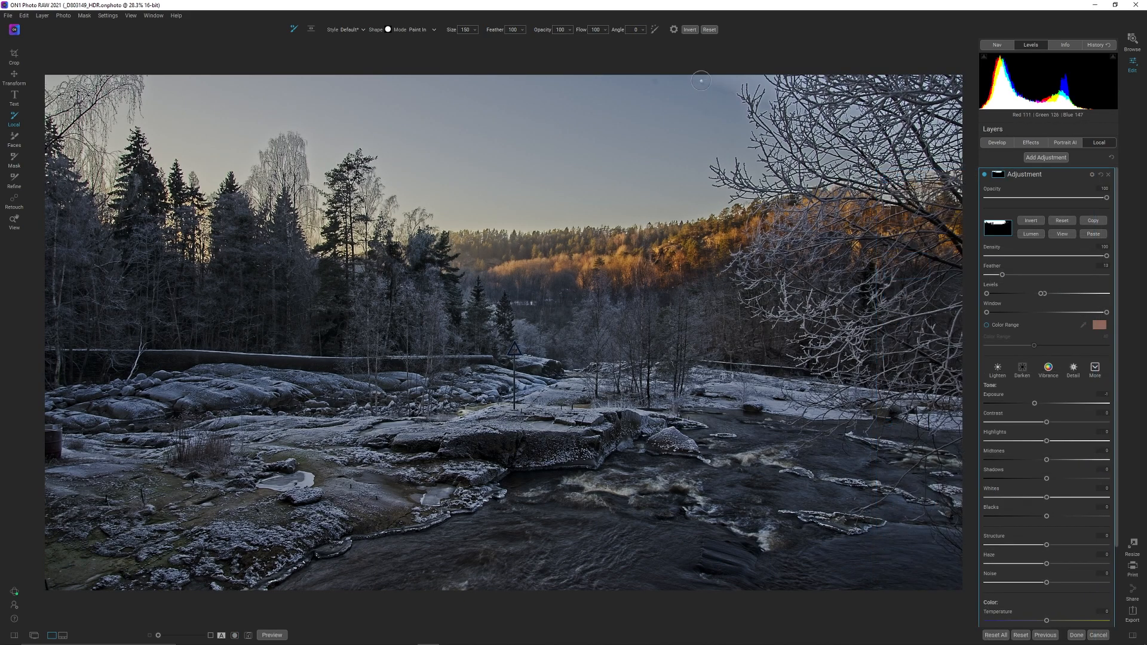
left_click(1032, 277)
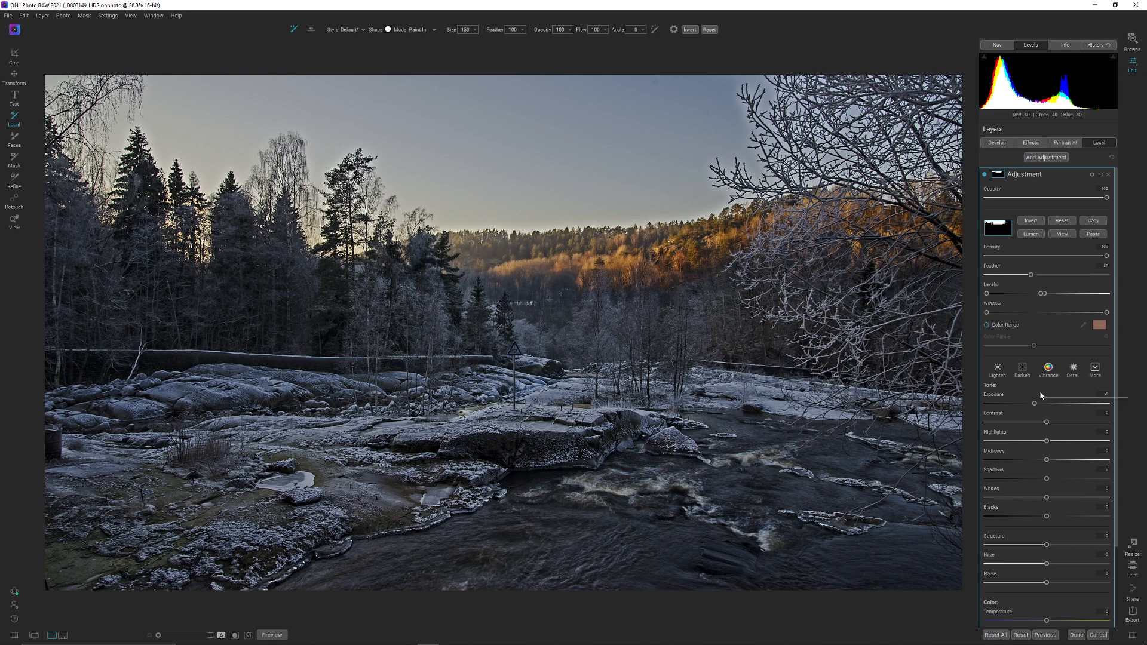
left_click_drag(1037, 405, 1042, 404)
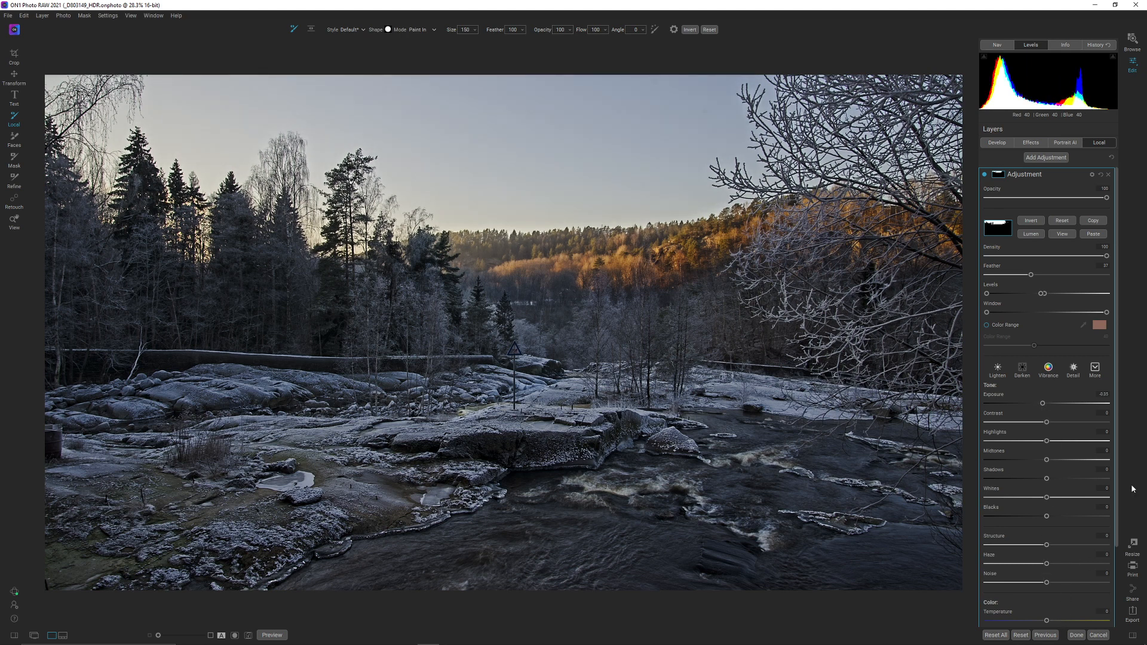
Make the sky bluer with Vibrance at about 51, Saturation at 28 and Temperature at about -22.
scroll(1049, 569, "down", 3)
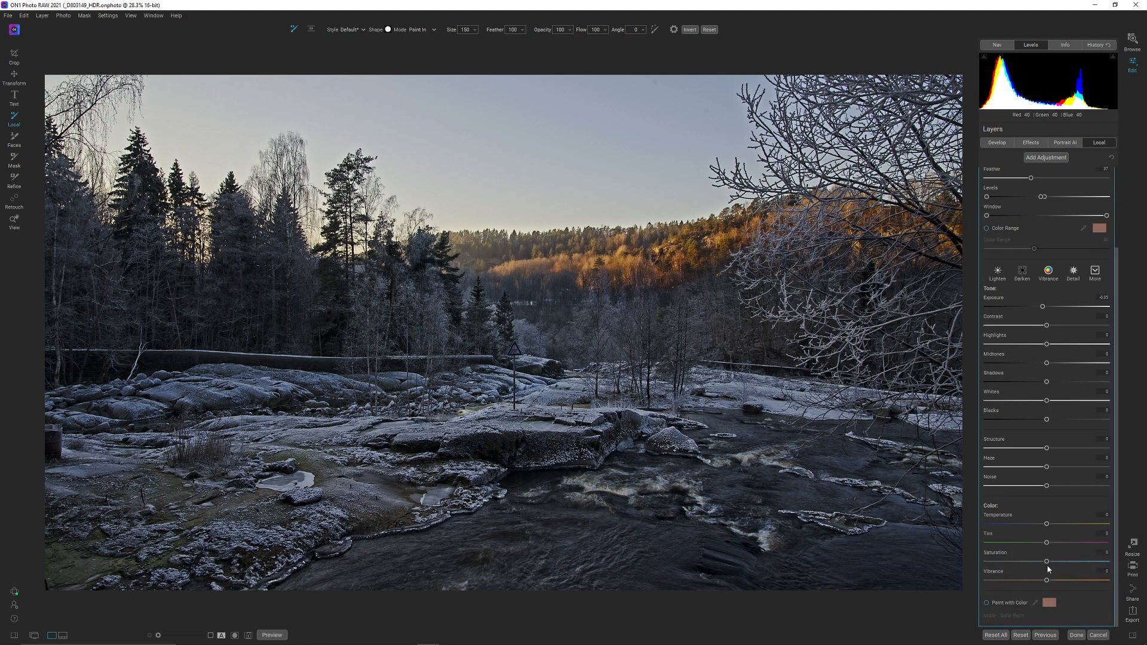
left_click_drag(1047, 580, 1077, 584)
left_click_drag(1067, 562, 1039, 528)
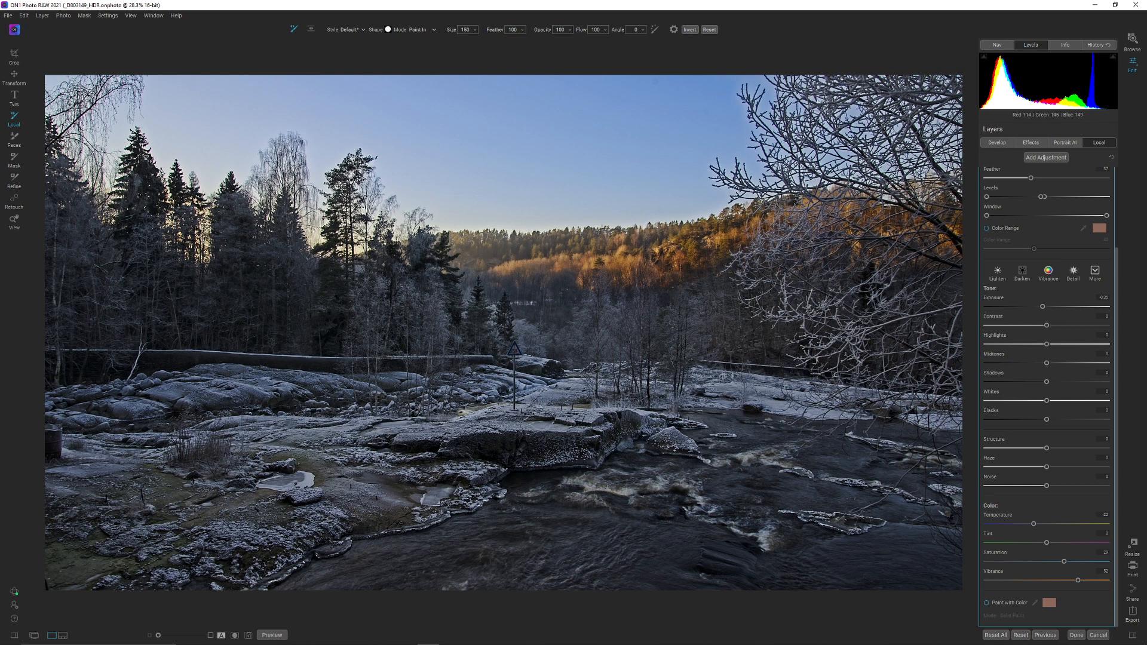
Try painting the sky adjustment over the upper sky behind the frosted branches with a 1200 brush at flow 21, and undo it.
key("bracketright")
key("bracketright")
left_click(567, 39)
key("bracketright")
key("bracketright")
mouse_move(877, 111)
left_mouse_down()
mouse_move(853, 78)
mouse_move(814, 75)
mouse_move(886, 72)
mouse_move(932, 96)
mouse_move(946, 105)
mouse_move(951, 146)
mouse_move(903, 166)
mouse_move(817, 155)
left_mouse_up()
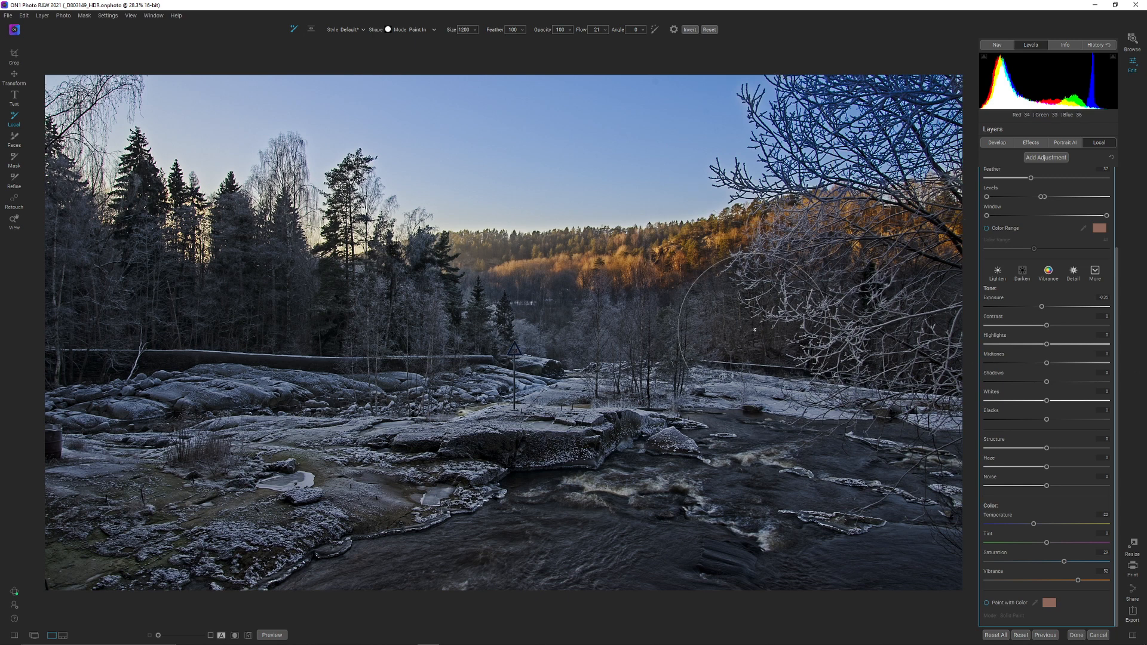
key("ctrl+z")
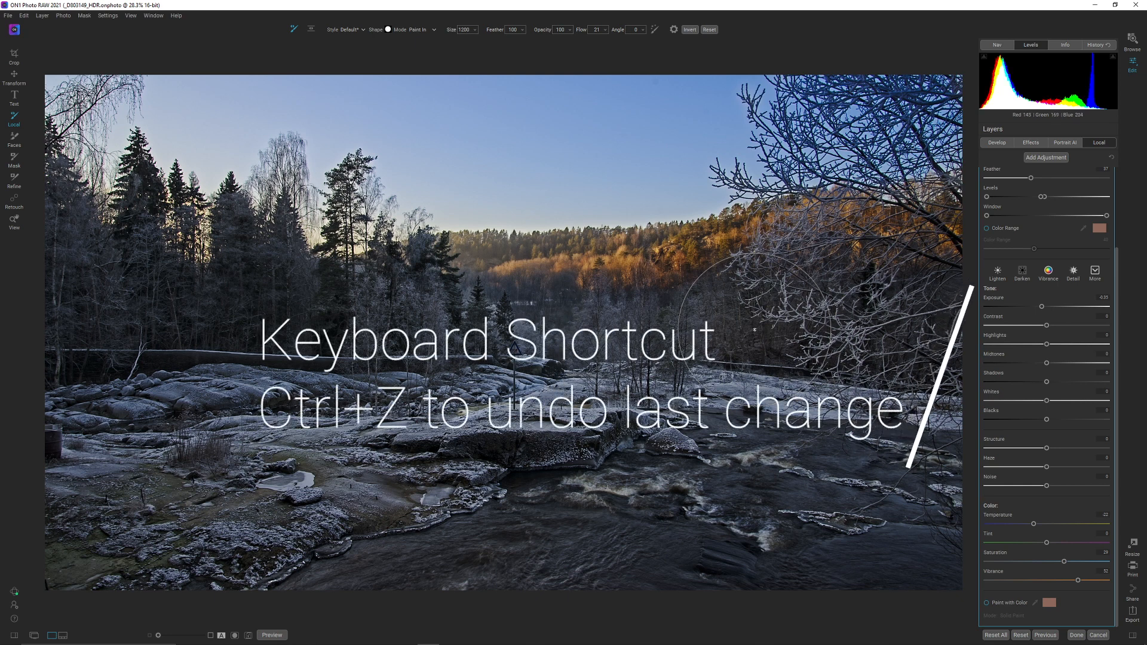
Set the adjustment brush to flow 6 and size 300.
left_click(607, 29)
left_click_drag(563, 39, 561, 39)
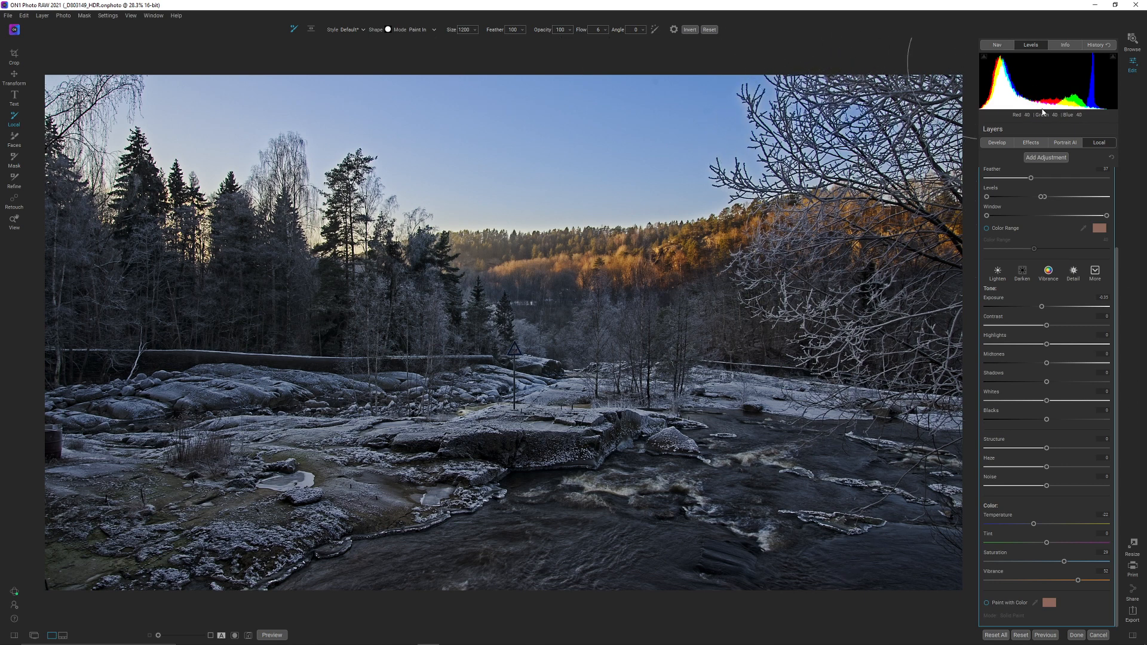
key("bracketleft")
key("bracketleft")
key("bracketleft")
key("bracketleft")
key("bracketleft")
key("bracketleft")
key("bracketleft")
key("bracketleft")
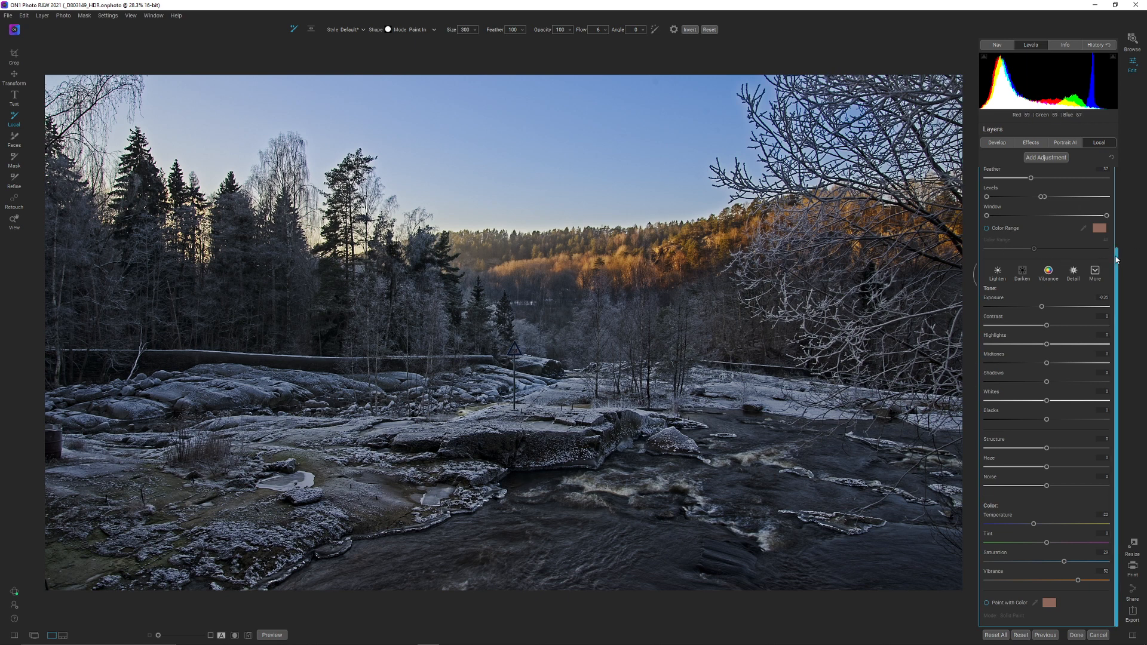
Raise the photo's overall Shadows to about 34 in the Develop tone settings.
scroll(1045, 215, "up", 3)
left_click(1002, 143)
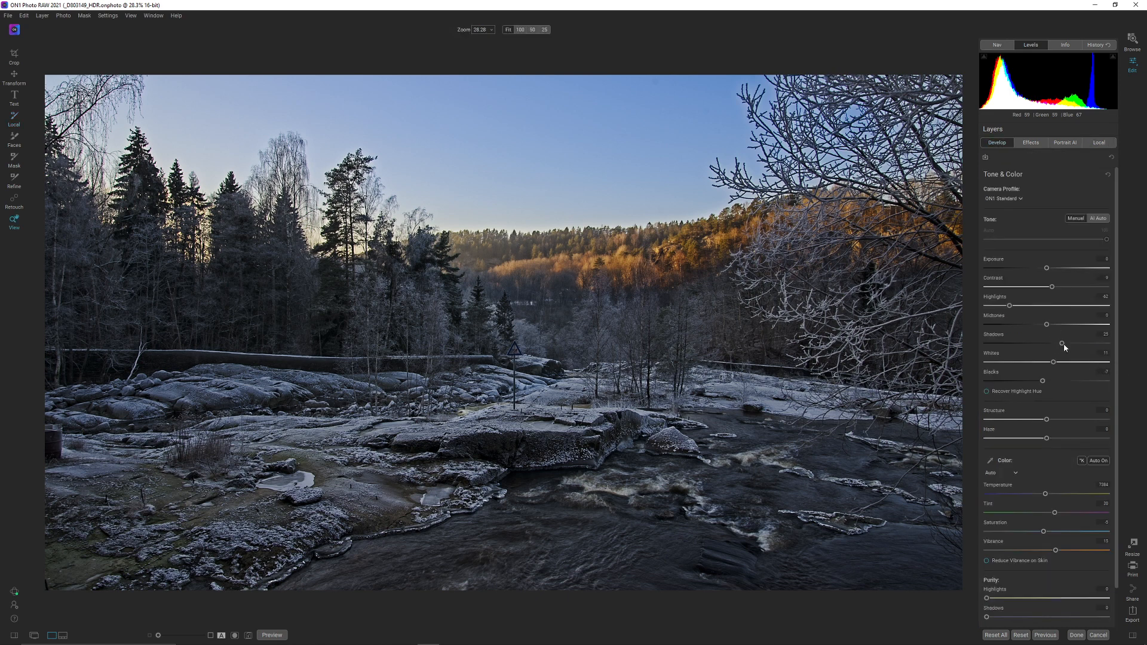
left_click_drag(1063, 345, 1068, 344)
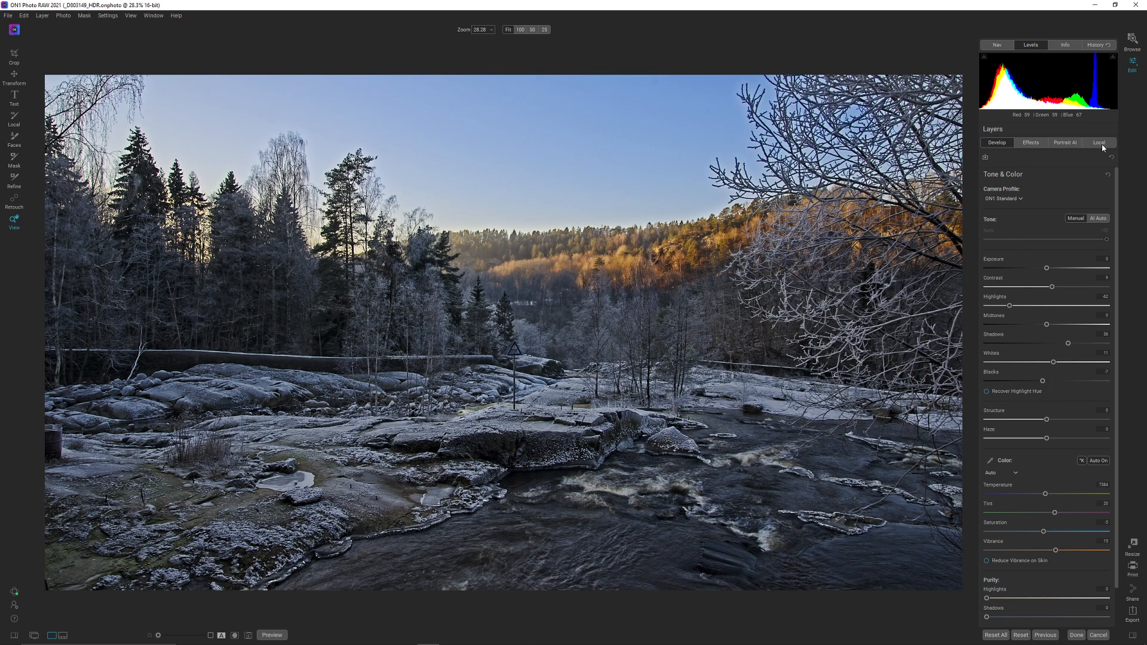
Add a Tone Enhancer filter to the photo's effects.
left_click(1034, 146)
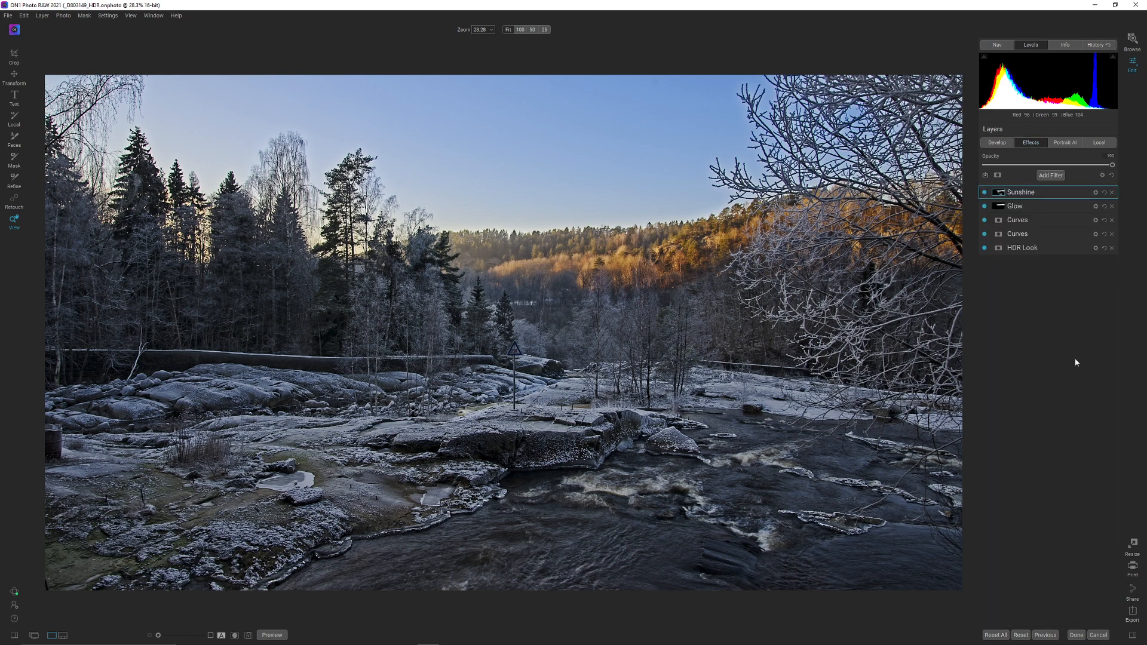
left_click(1051, 175)
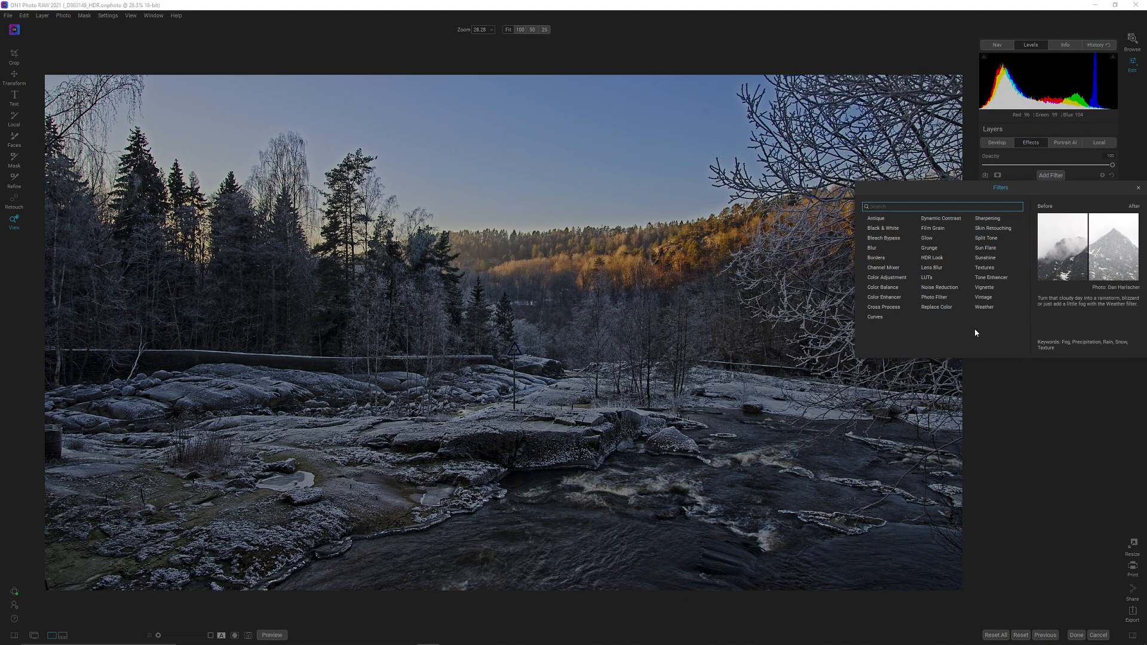
left_click(991, 278)
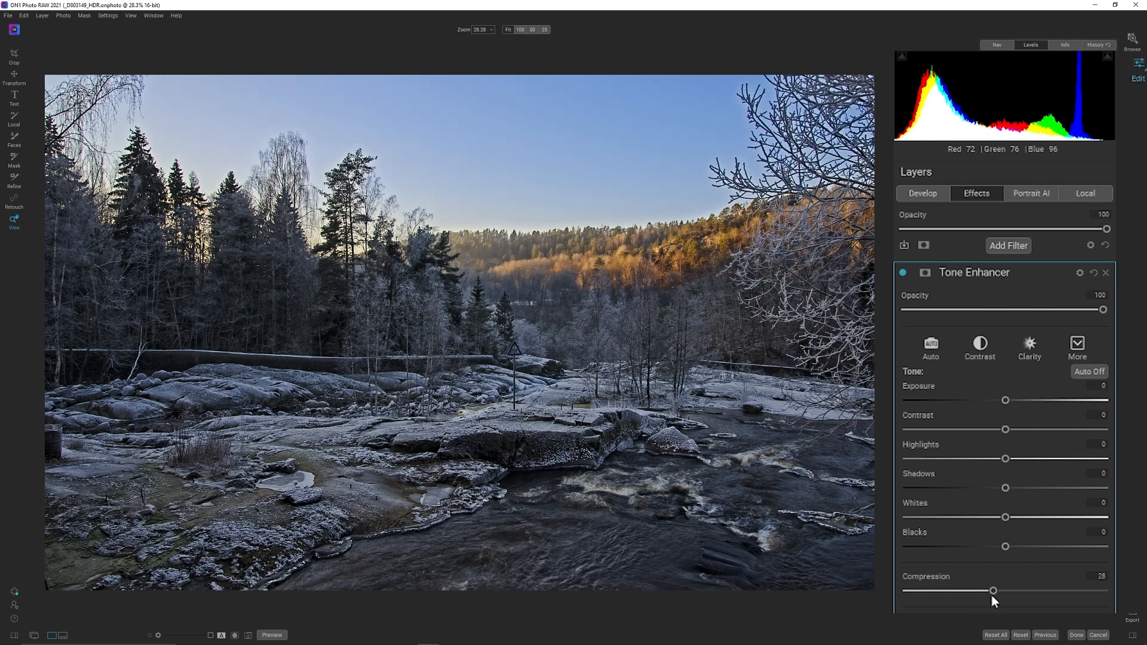
Try the Tone Enhancer's Compression at extreme values up to 200, settle on about 15, and check the Contrast setting.
left_click_drag(1041, 599, 1117, 595)
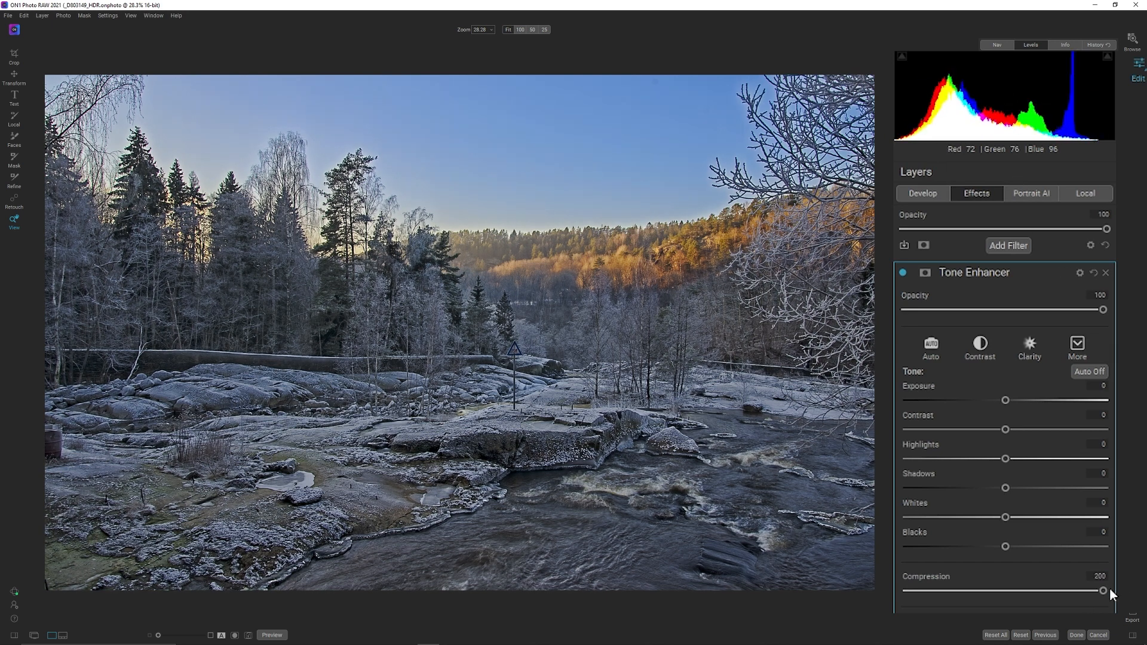
left_click_drag(1104, 592, 902, 592)
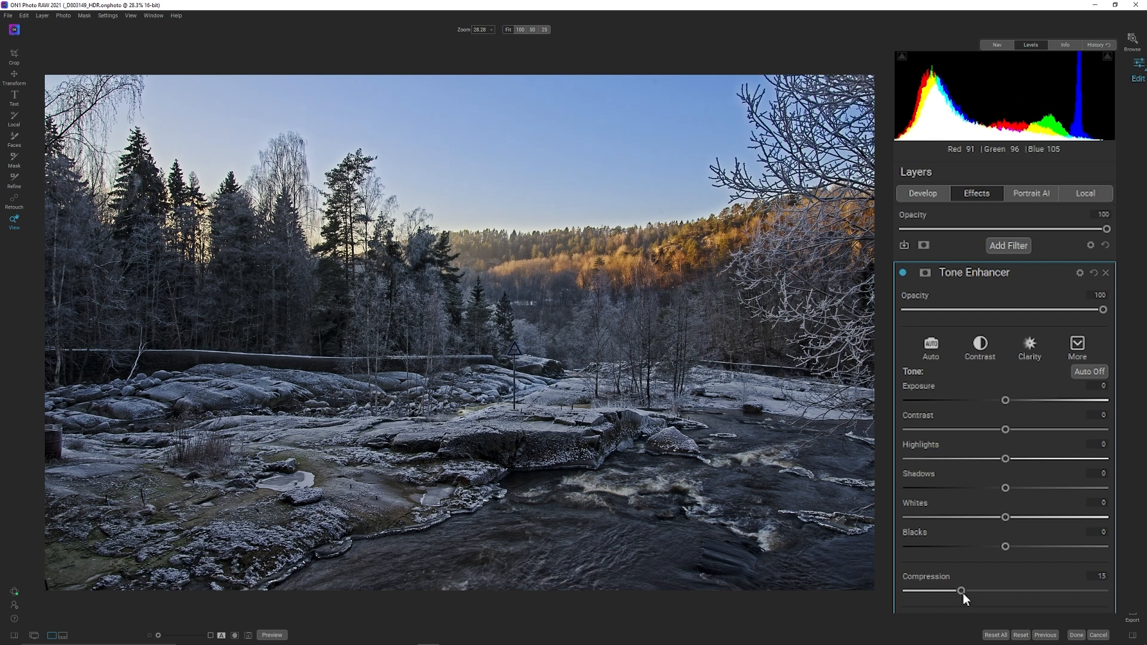
left_click_drag(1042, 595, 1097, 596)
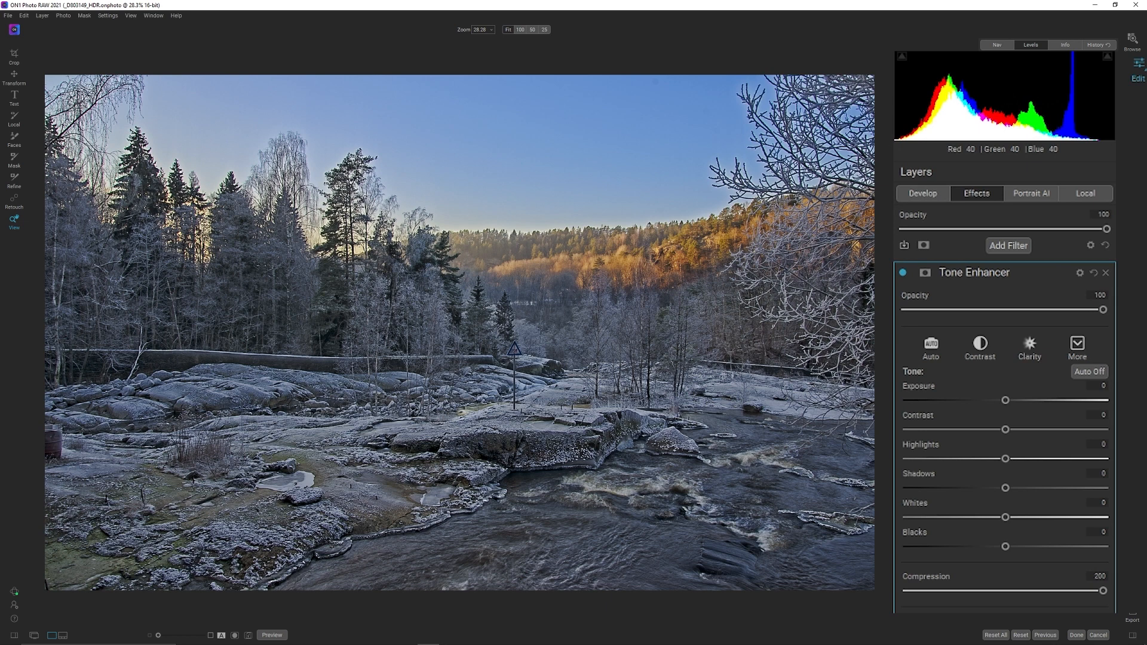
left_click_drag(1046, 591, 963, 592)
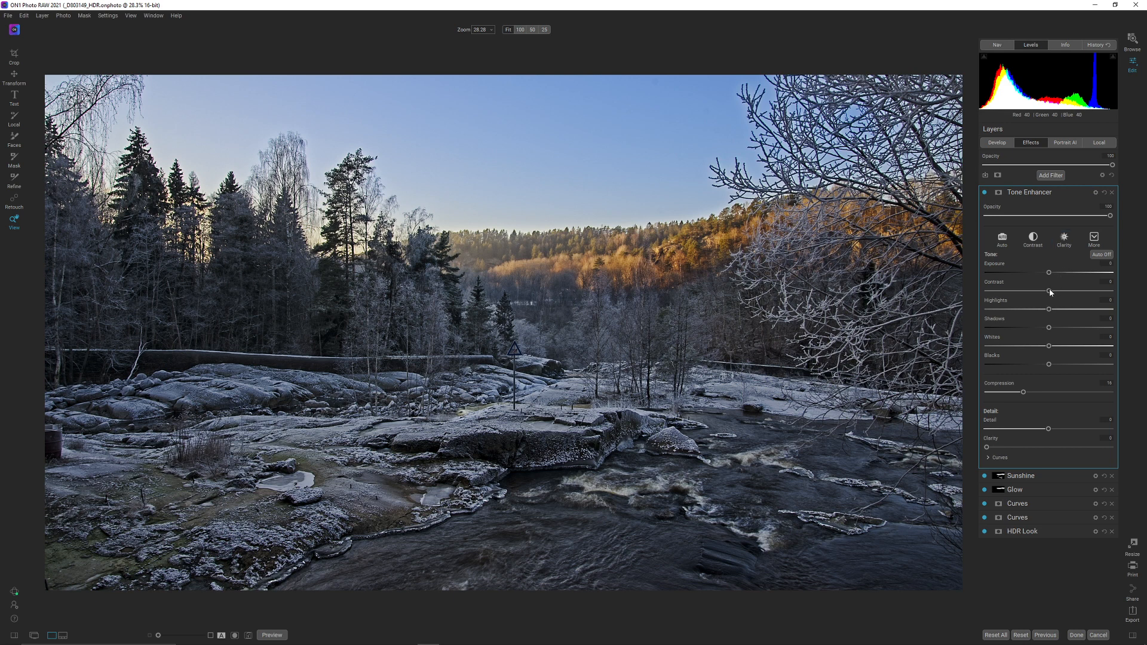
left_click_drag(1051, 291, 1053, 291)
Add a new local adjustment and place a slightly tilted linear gradient mask covering the rocks and river below the tree line.
left_click(1098, 143)
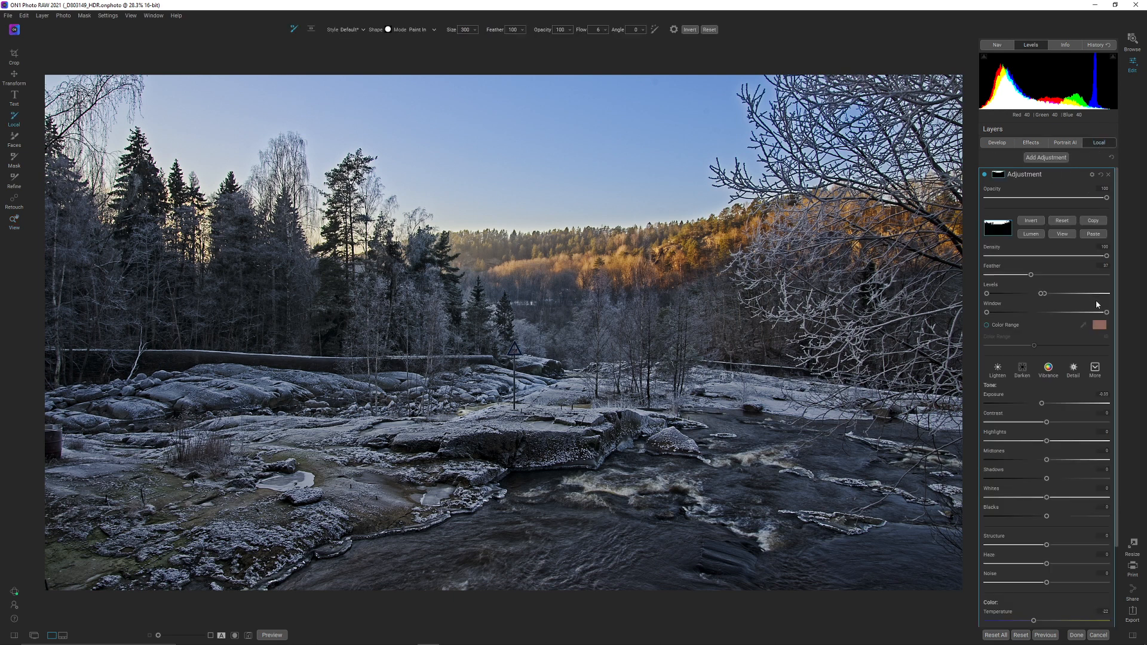
left_click(1049, 160)
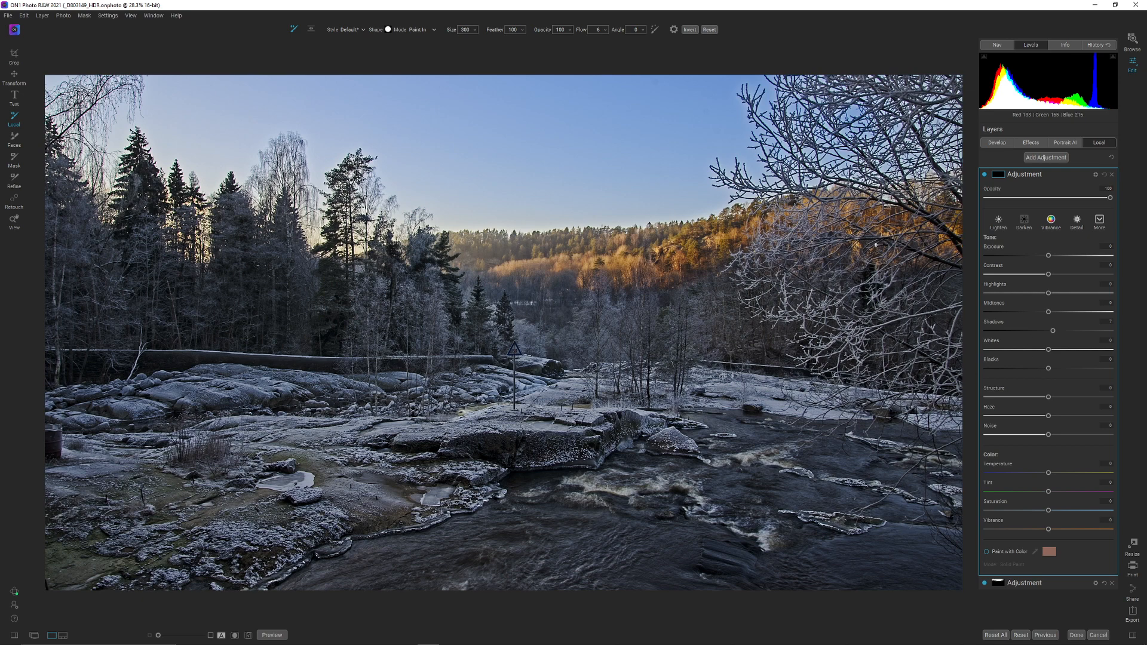
left_click(310, 29)
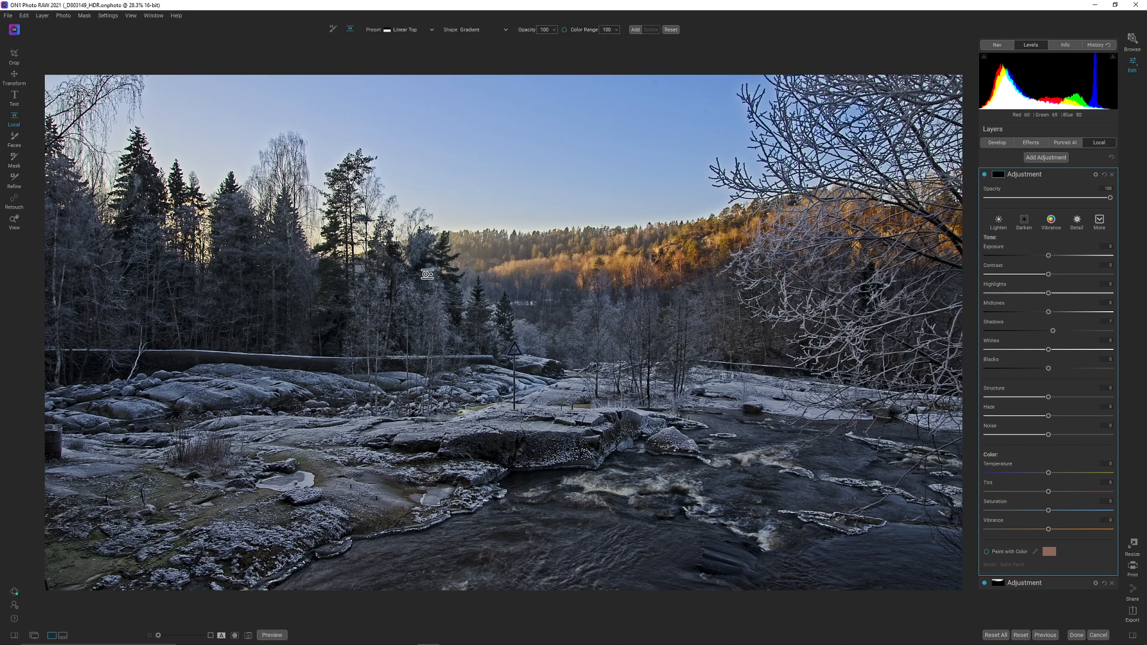
left_click(427, 278)
left_click_drag(456, 277, 443, 308)
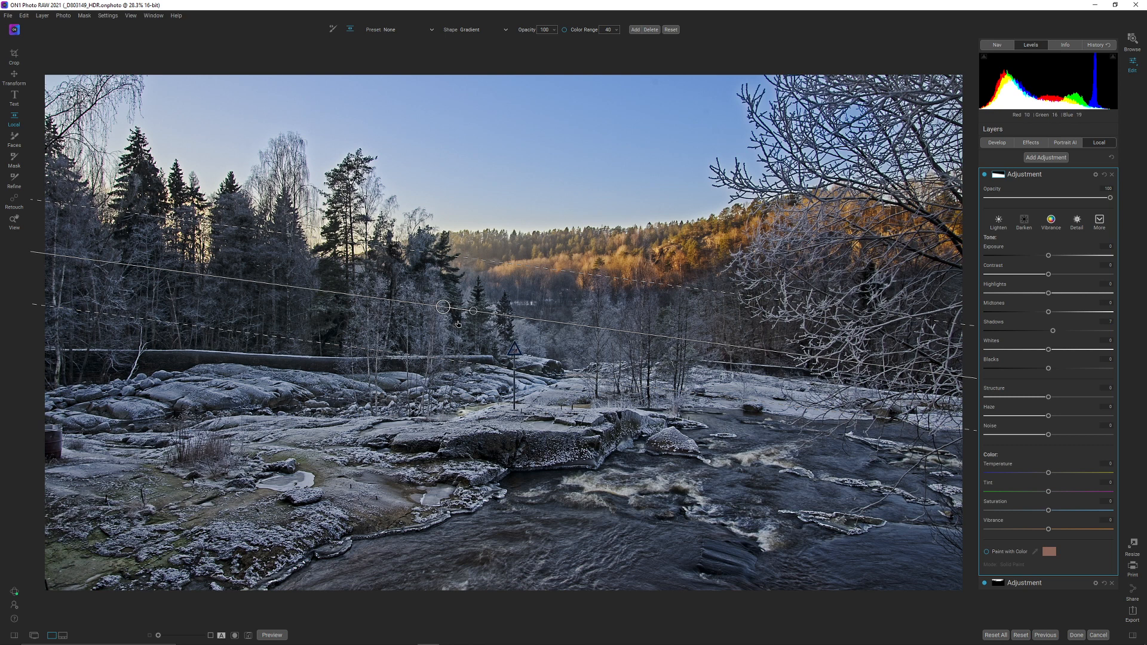
left_click_drag(473, 311, 473, 313)
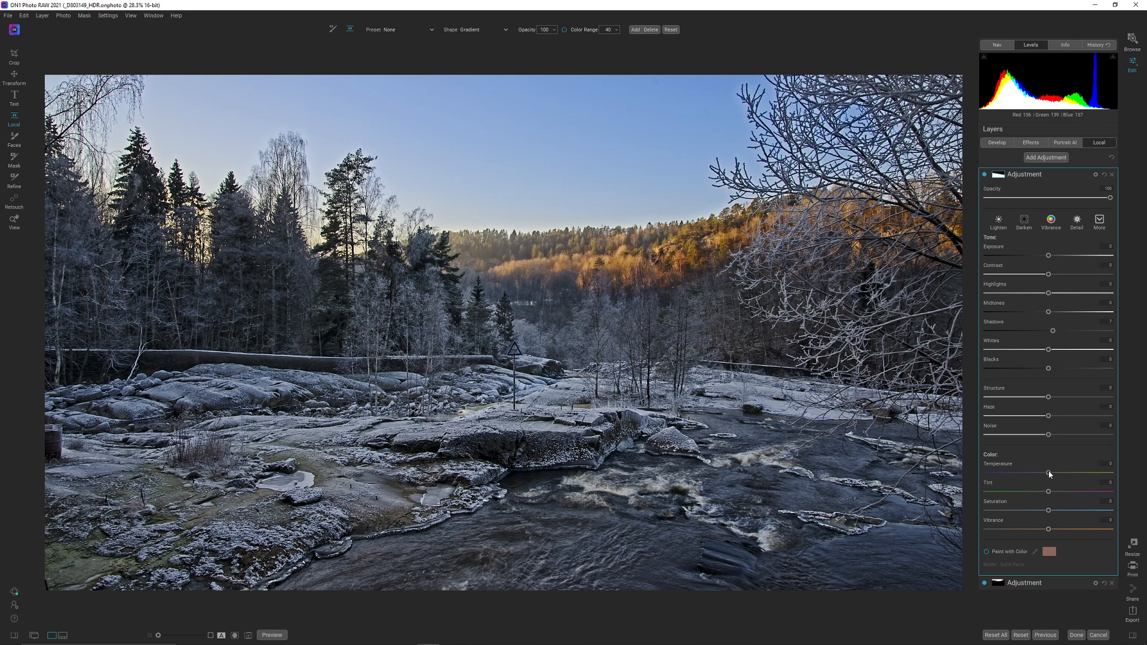
Cool the foreground gradient adjustment's Temperature slightly to about -7 and compare the photo with the adjustment hidden and shown.
left_click_drag(1050, 474, 1050, 474)
left_click_drag(1051, 474, 1046, 475)
left_click(986, 177)
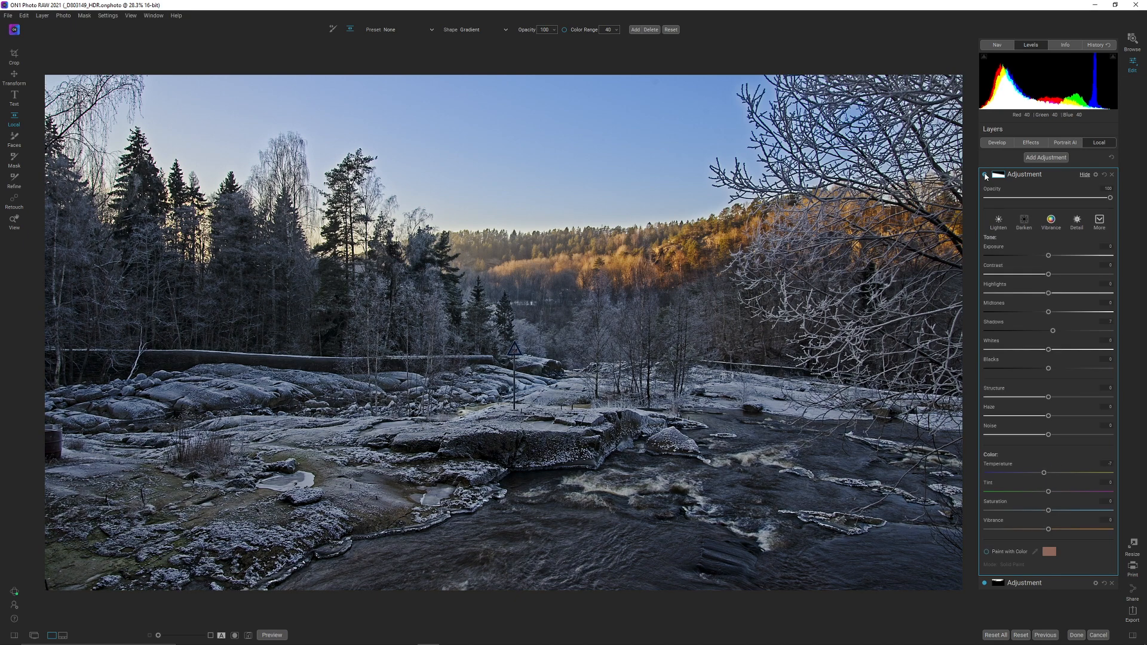
left_click(986, 177)
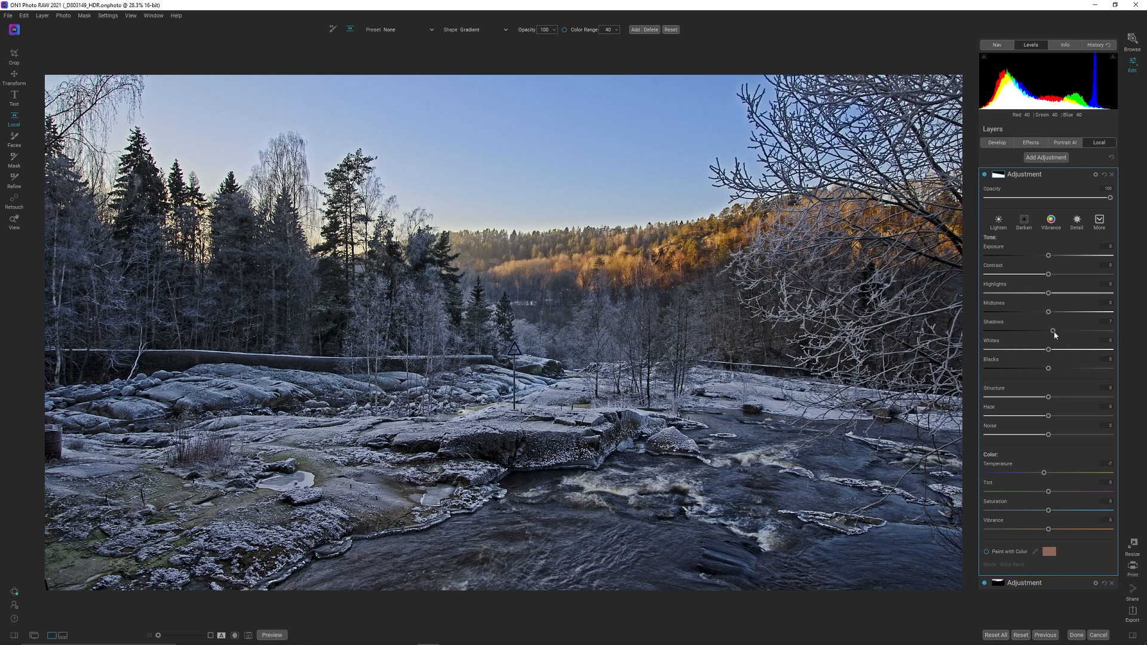
Try the foreground adjustment's Shadows at 12 and reset, settle on about 9, and raise Vibrance to about 35.
left_click_drag(1055, 333, 1056, 334)
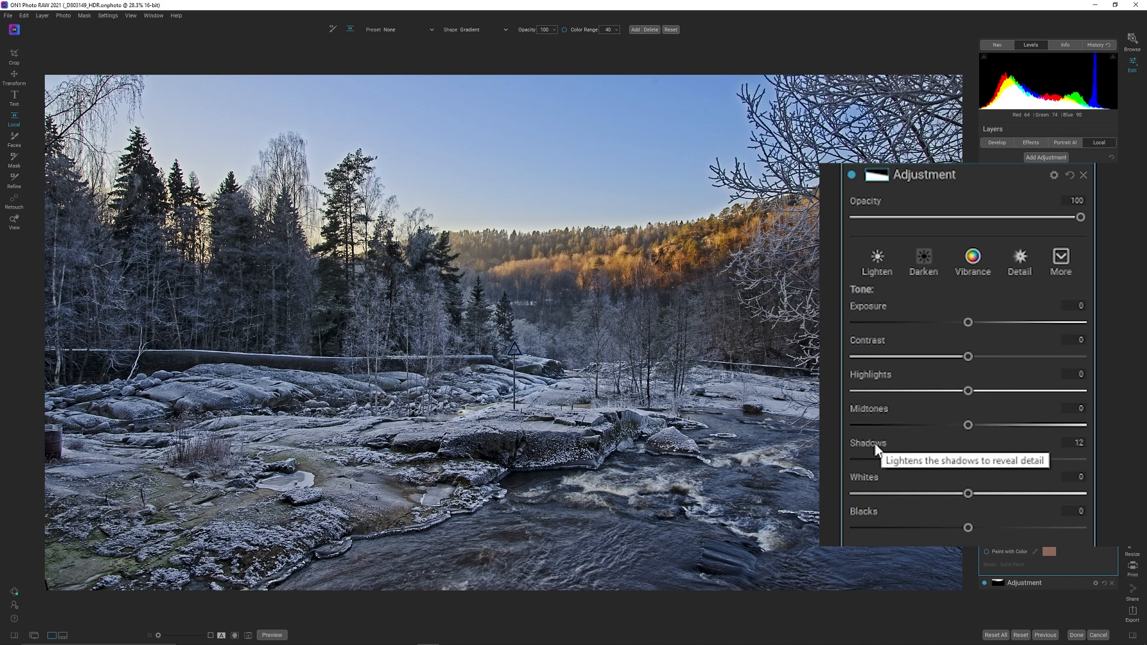
double_click(875, 442)
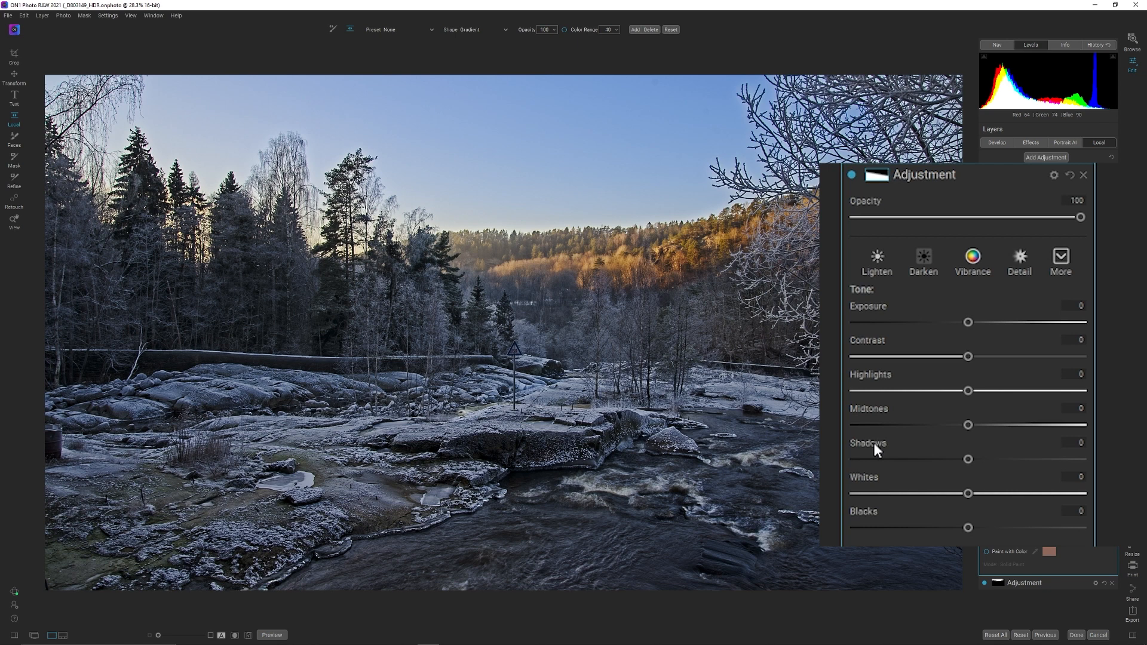
scroll(873, 443, "up", 4)
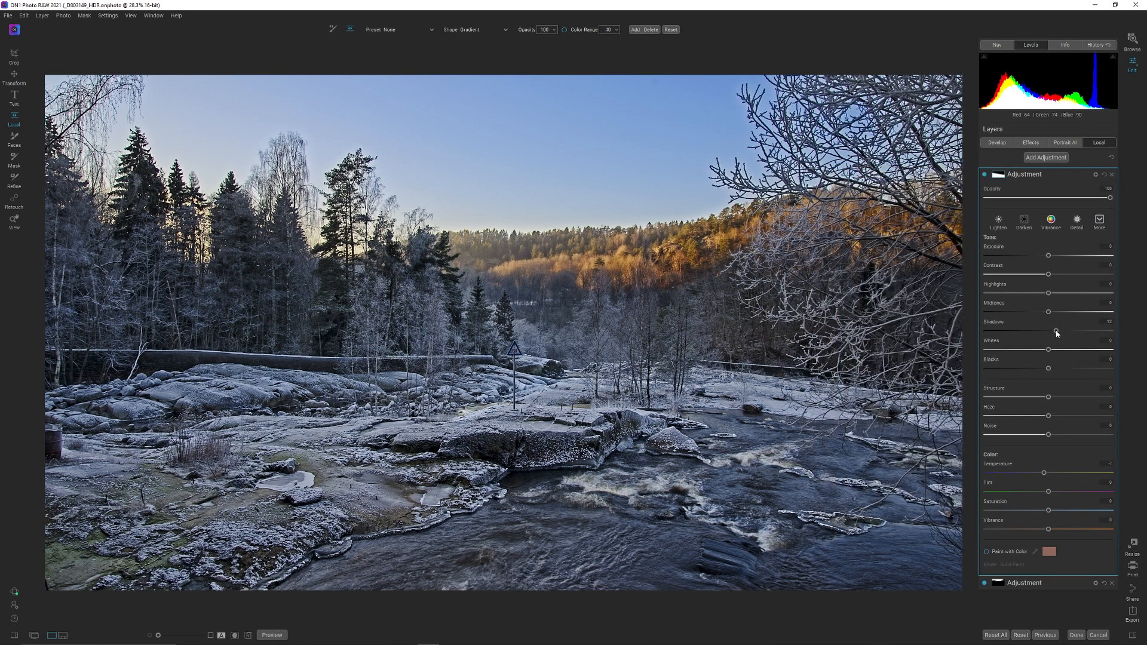
left_click_drag(1056, 334, 1055, 335)
left_click_drag(1049, 529, 1054, 530)
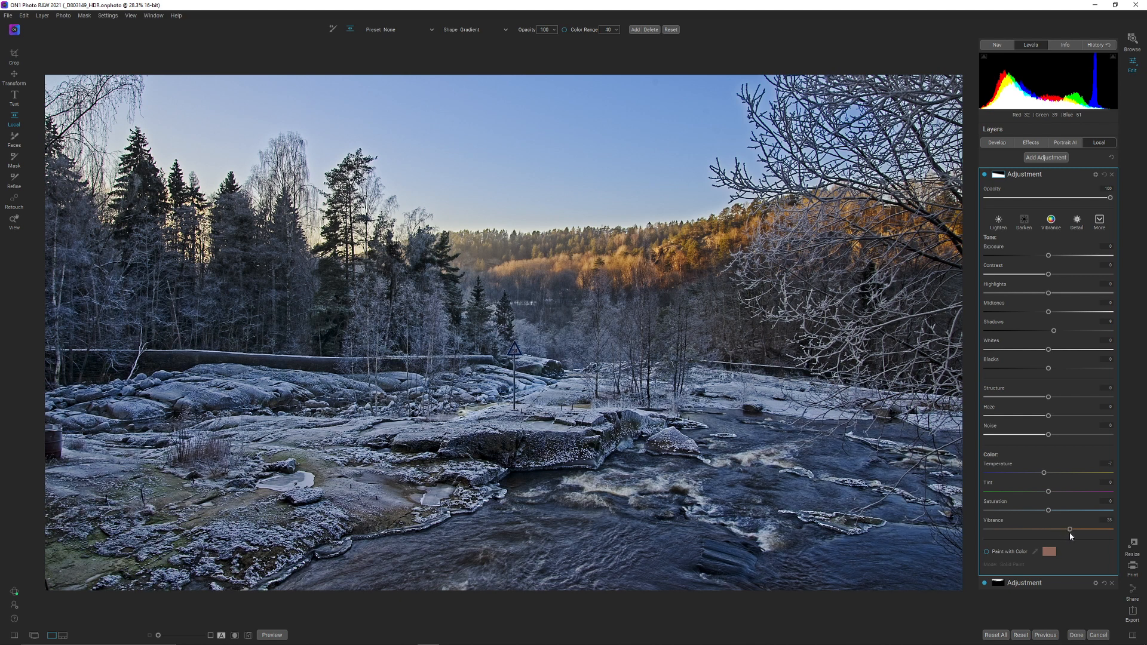
left_click_drag(1070, 540, 1040, 520)
Add a Vignette filter to the effects with the Big Softy preset and set its Brightness to -66.
left_click(1031, 142)
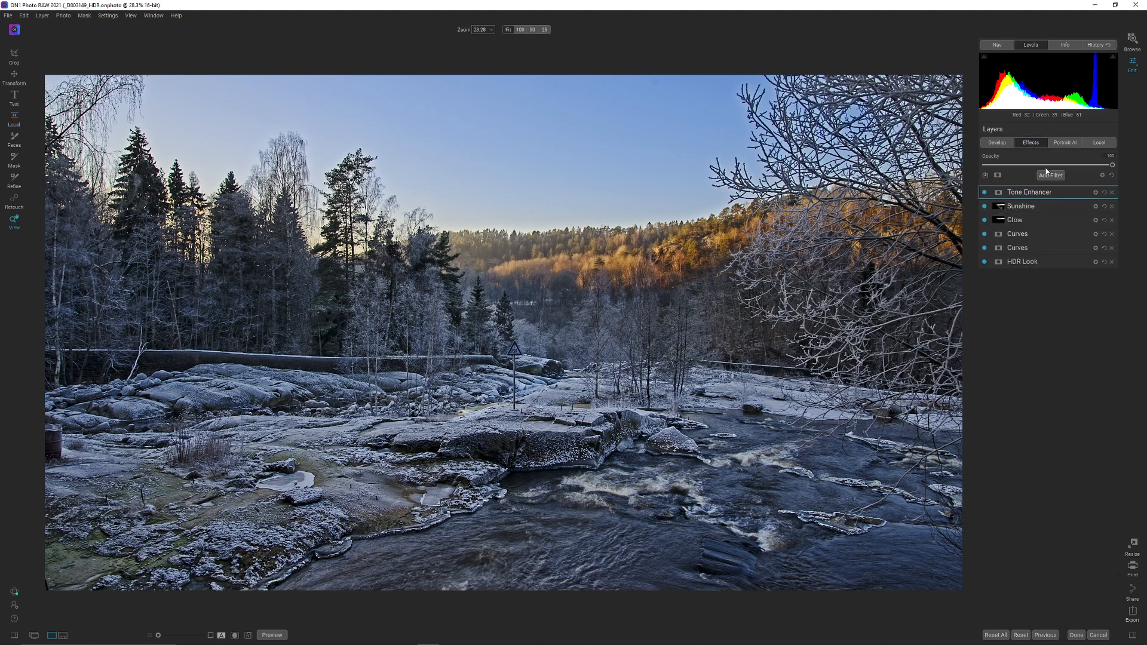
left_click(1047, 175)
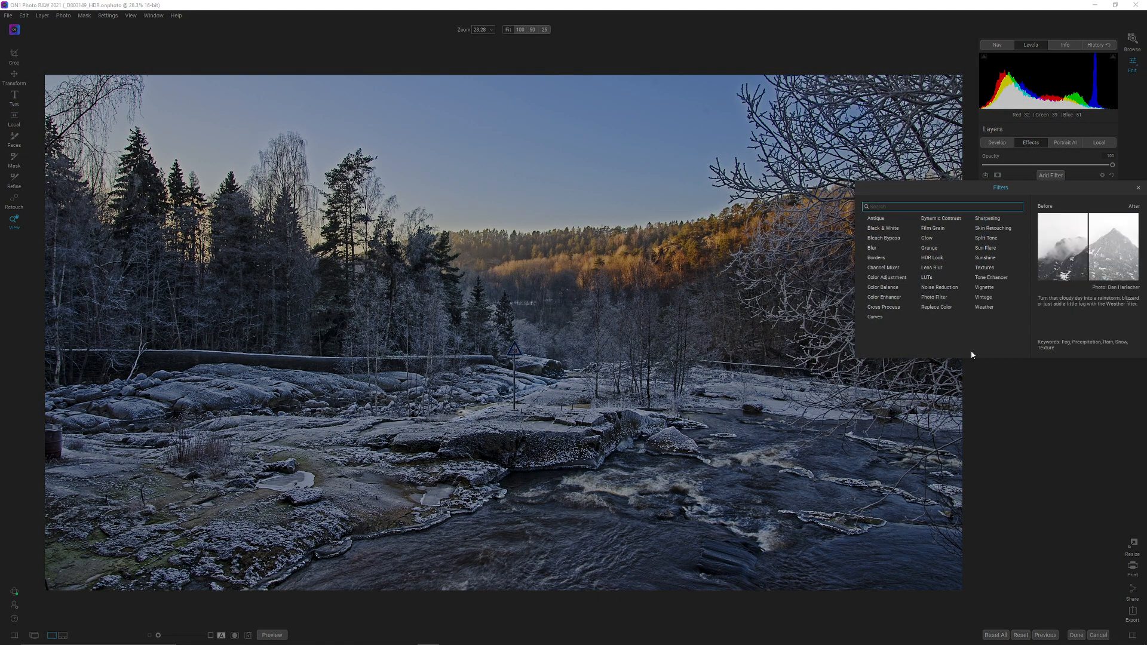
left_click(984, 287)
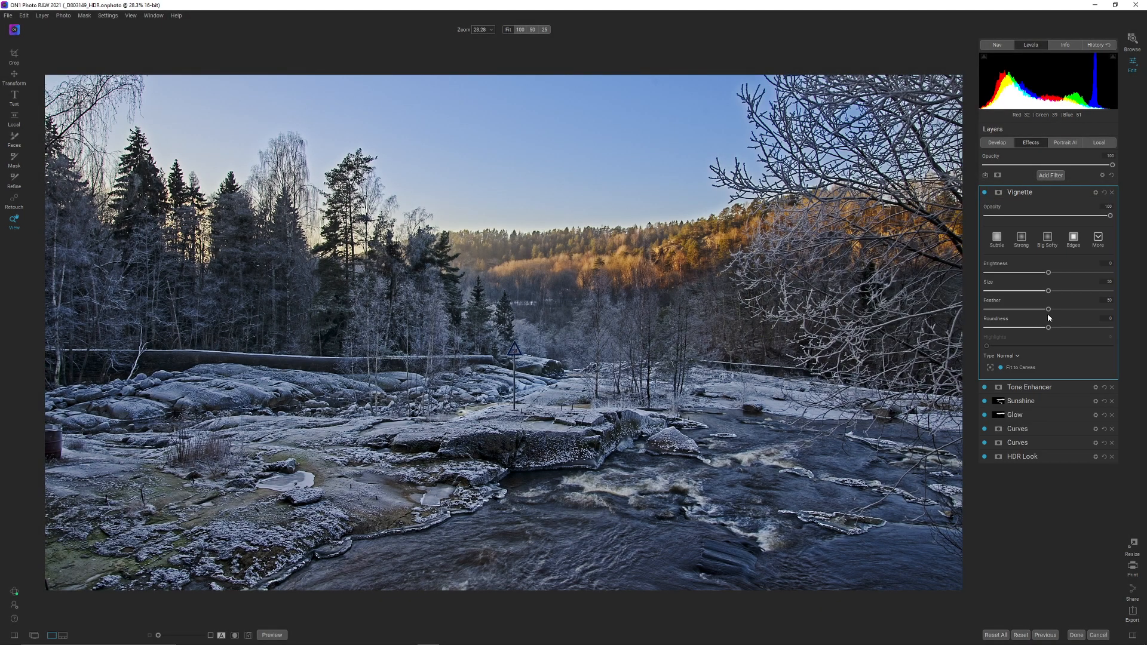
left_click(1052, 243)
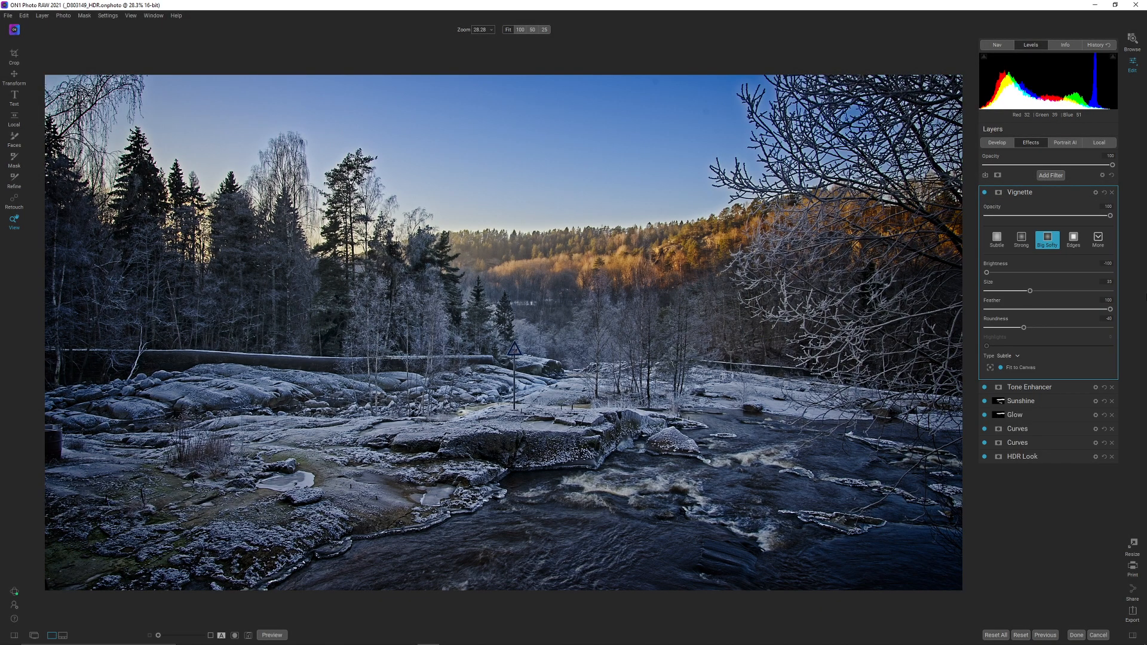
left_click(853, 341)
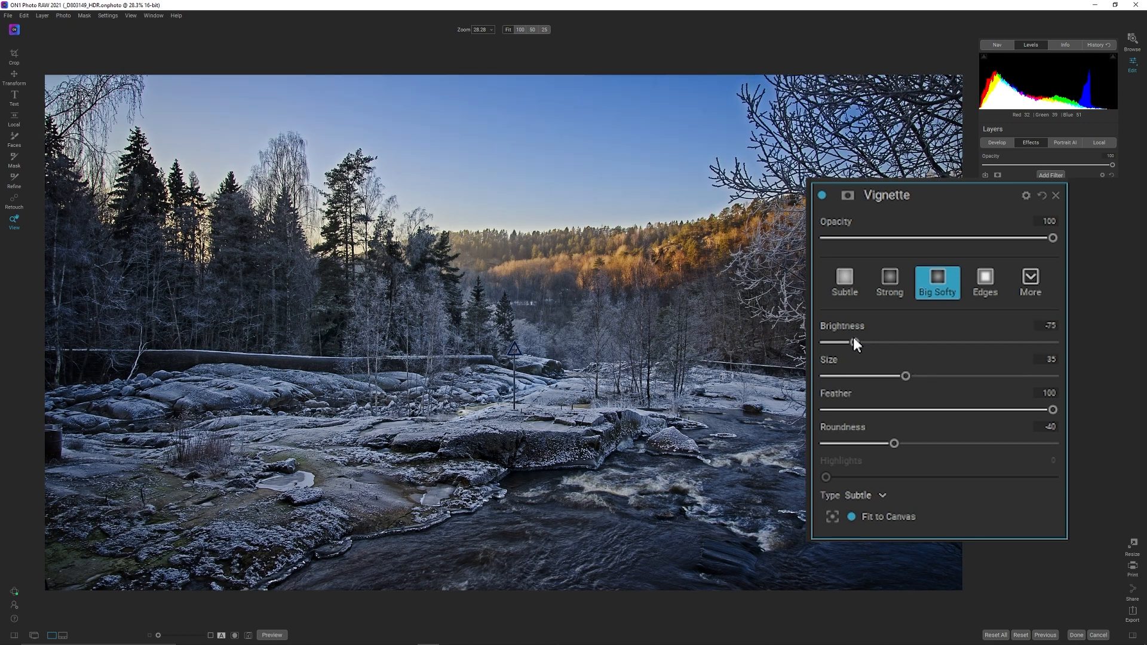
left_click_drag(853, 338, 865, 341)
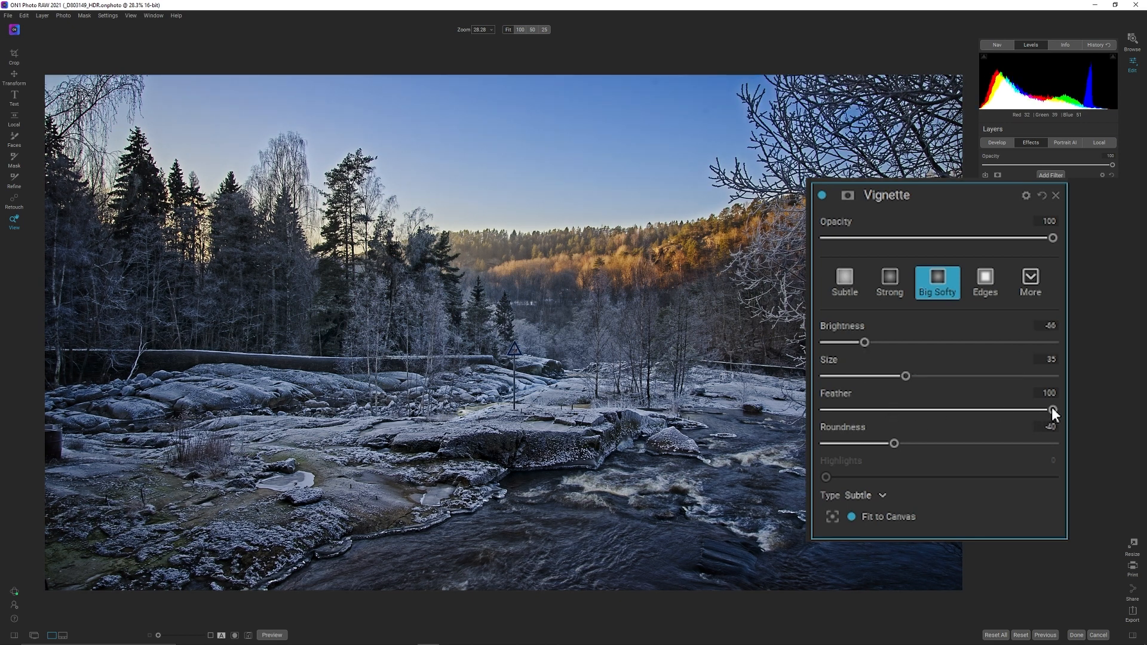
Set the vignette's Size to 30 while previewing its edge at Feather 0, and set Feather to about 51.
left_click_drag(1053, 411, 824, 411)
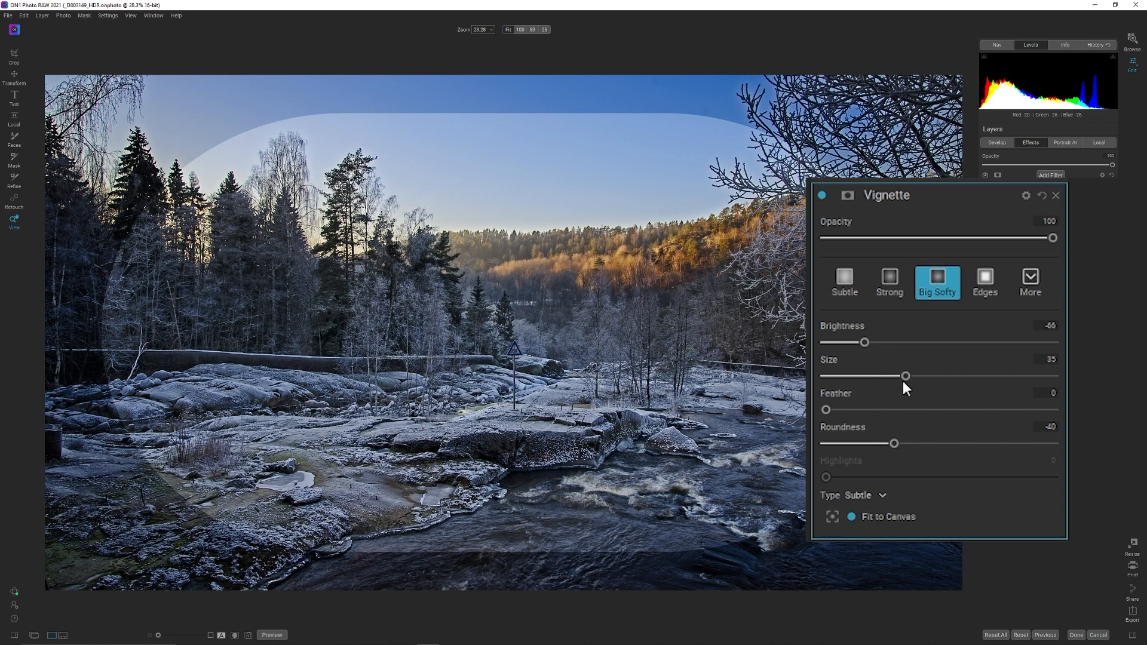
left_click_drag(905, 376, 894, 374)
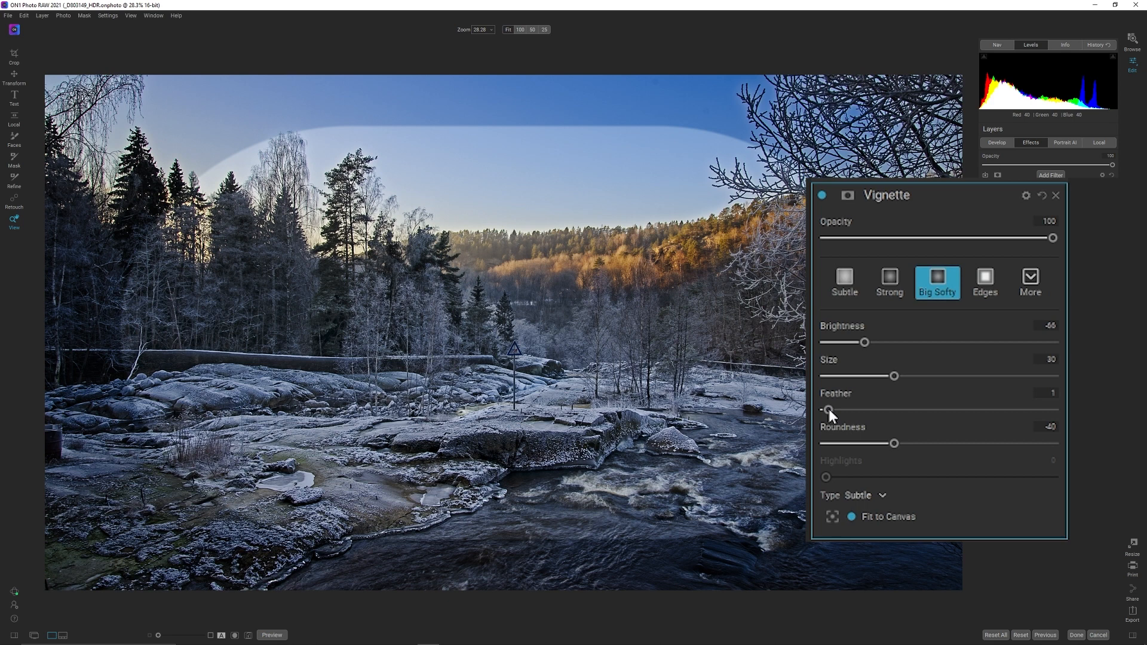
left_click_drag(830, 409, 1119, 416)
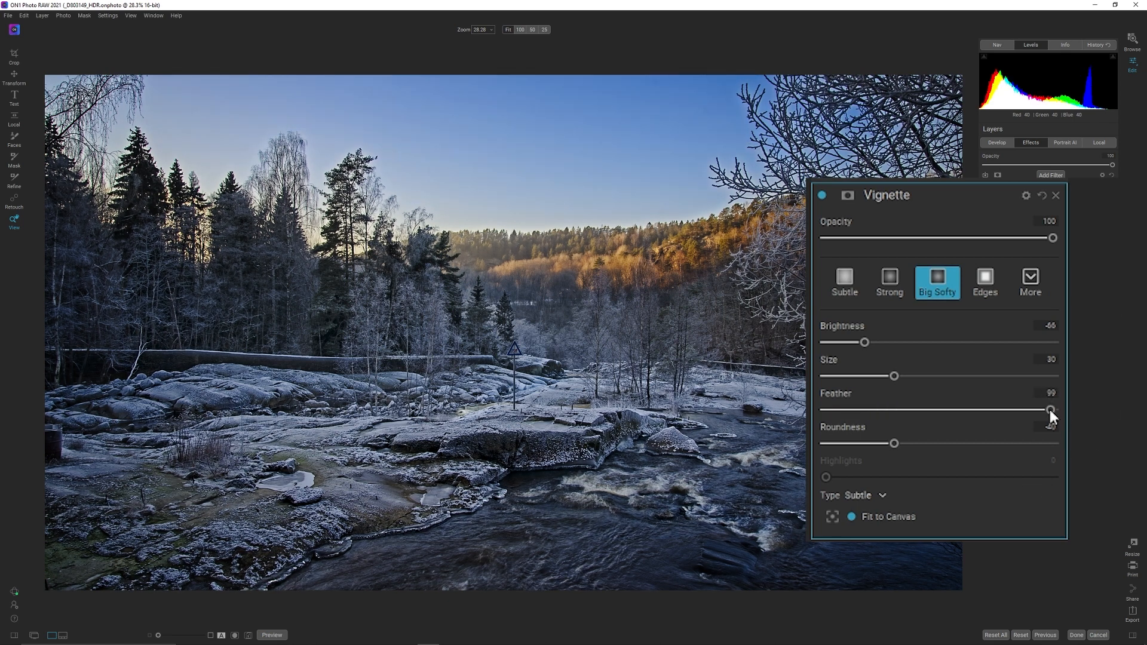
left_click_drag(1048, 407, 807, 418)
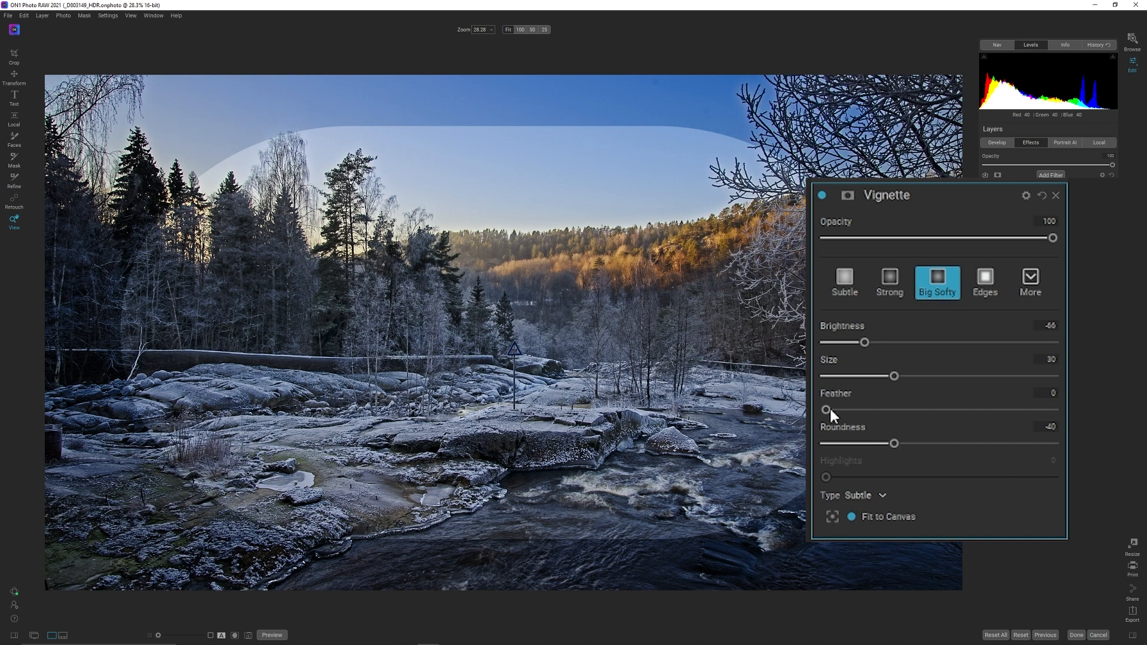
left_click_drag(828, 409, 941, 419)
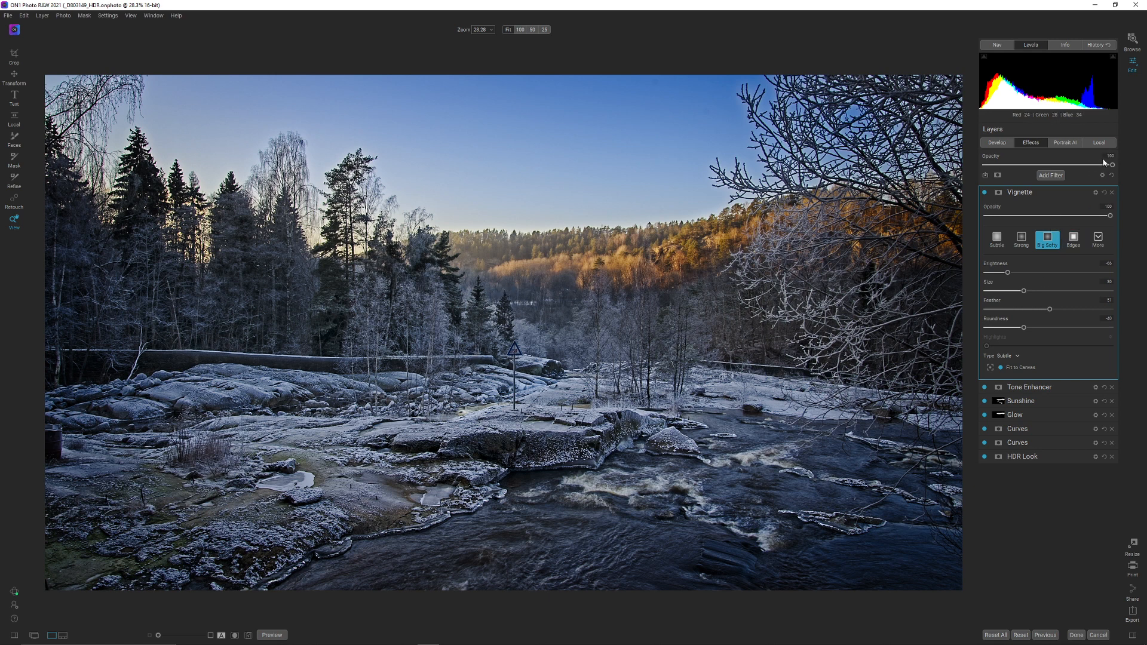
Add another local adjustment with Shadows at about 5 and place an Edges-shaped adjustable gradient mask at the scene's centre.
left_click(1110, 142)
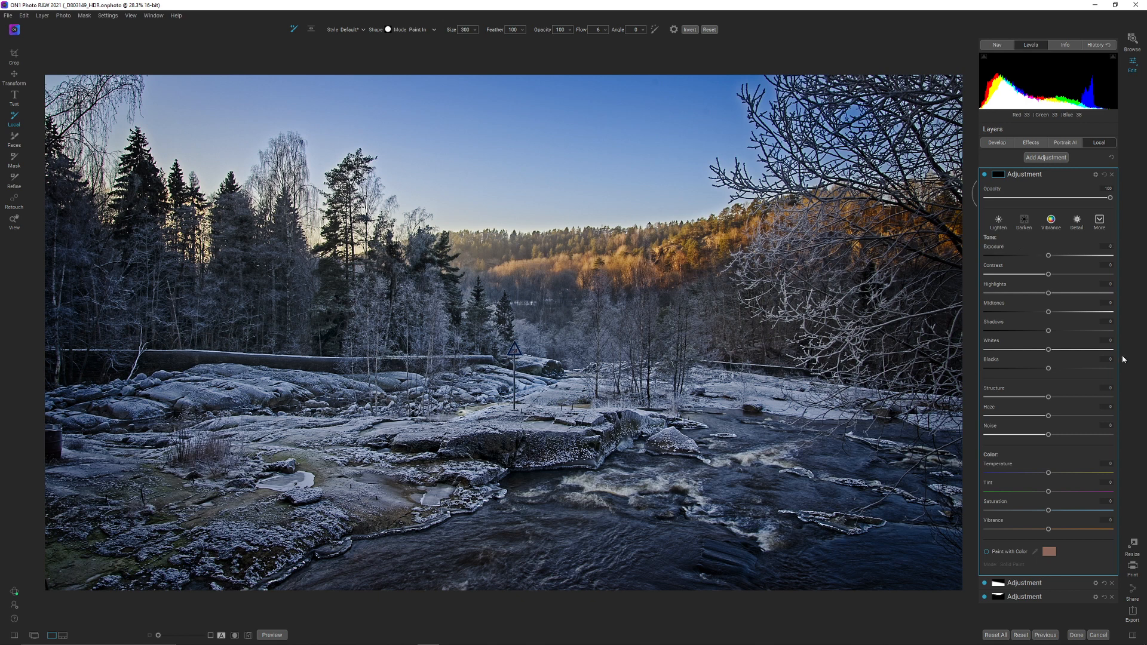
left_click_drag(1045, 333, 1052, 335)
left_click(311, 30)
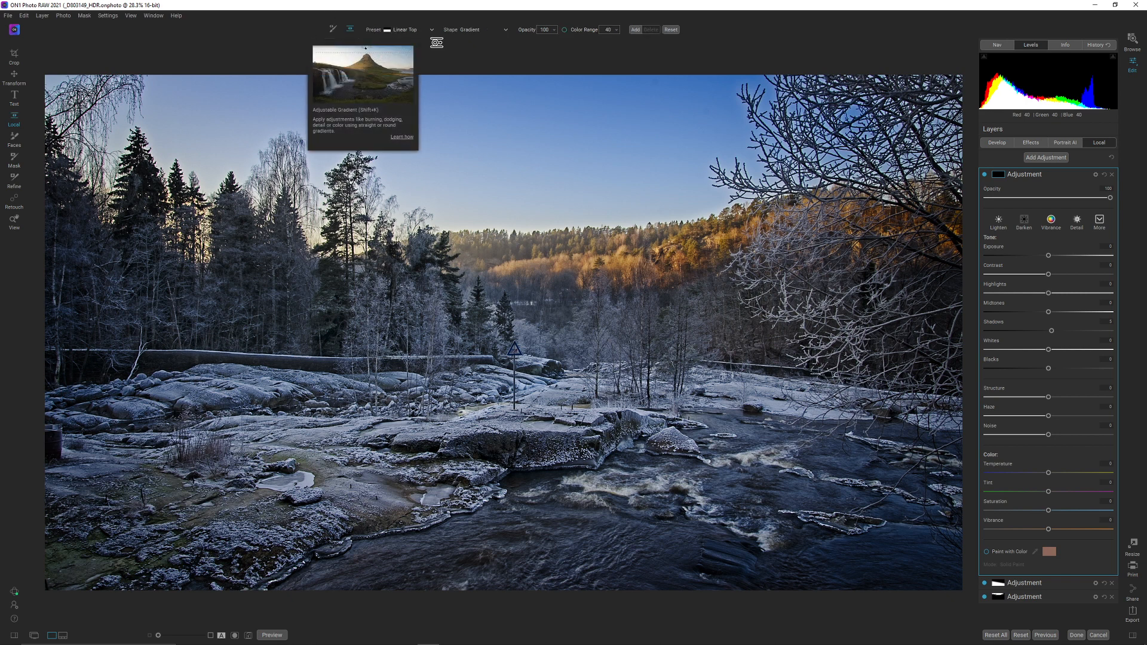
left_click(484, 31)
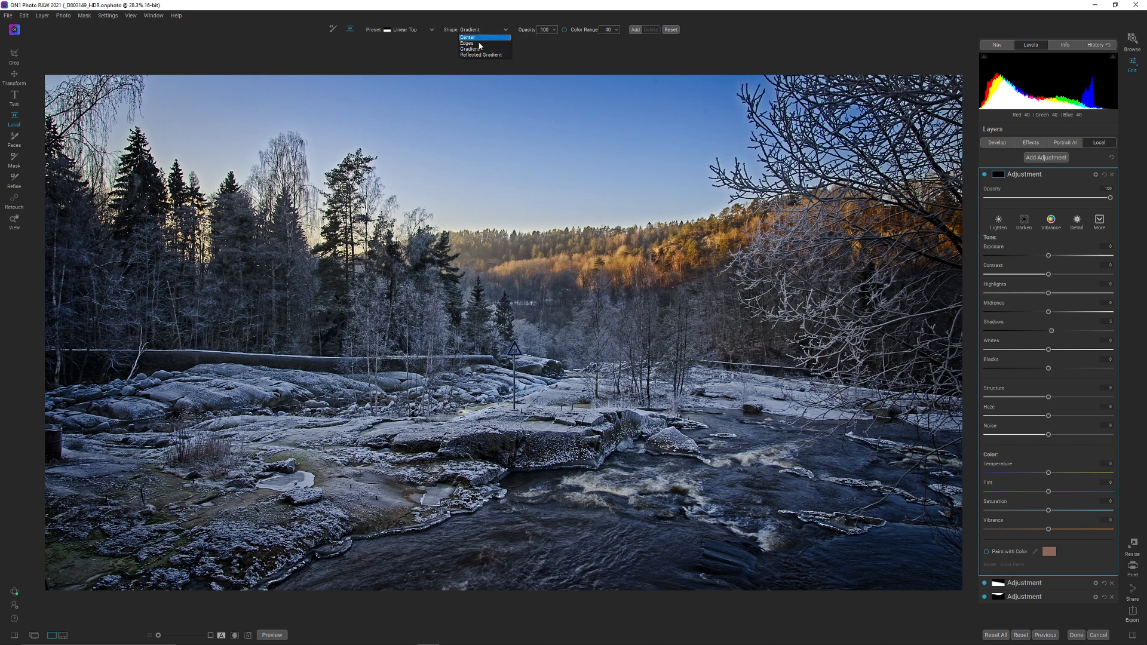
left_click(479, 45)
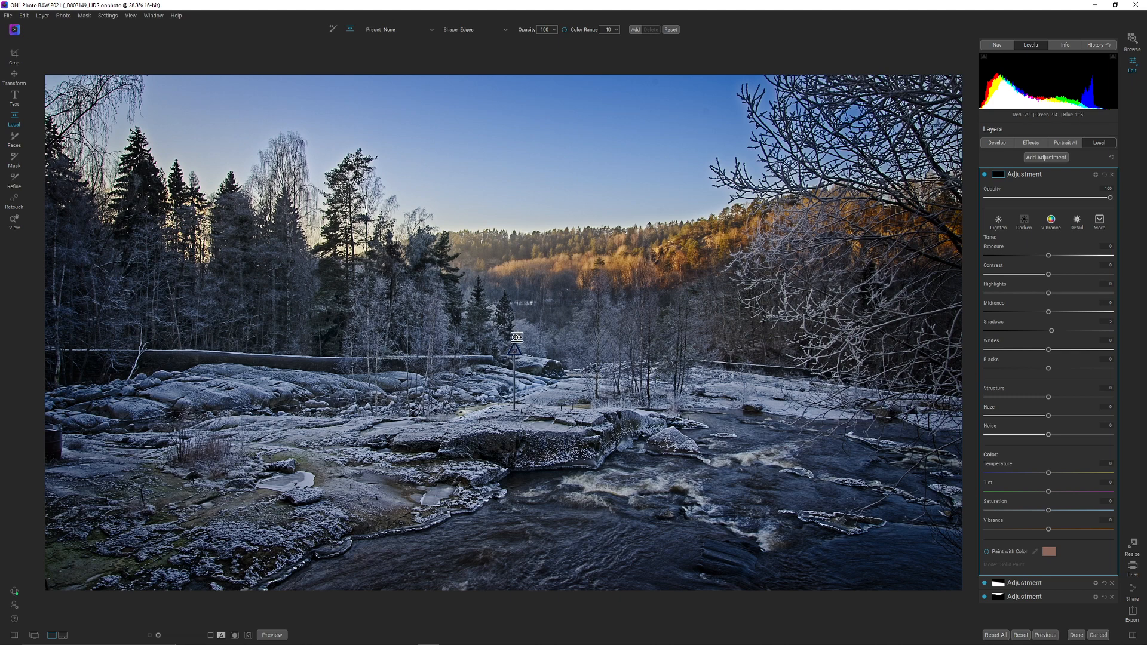
left_click(516, 338)
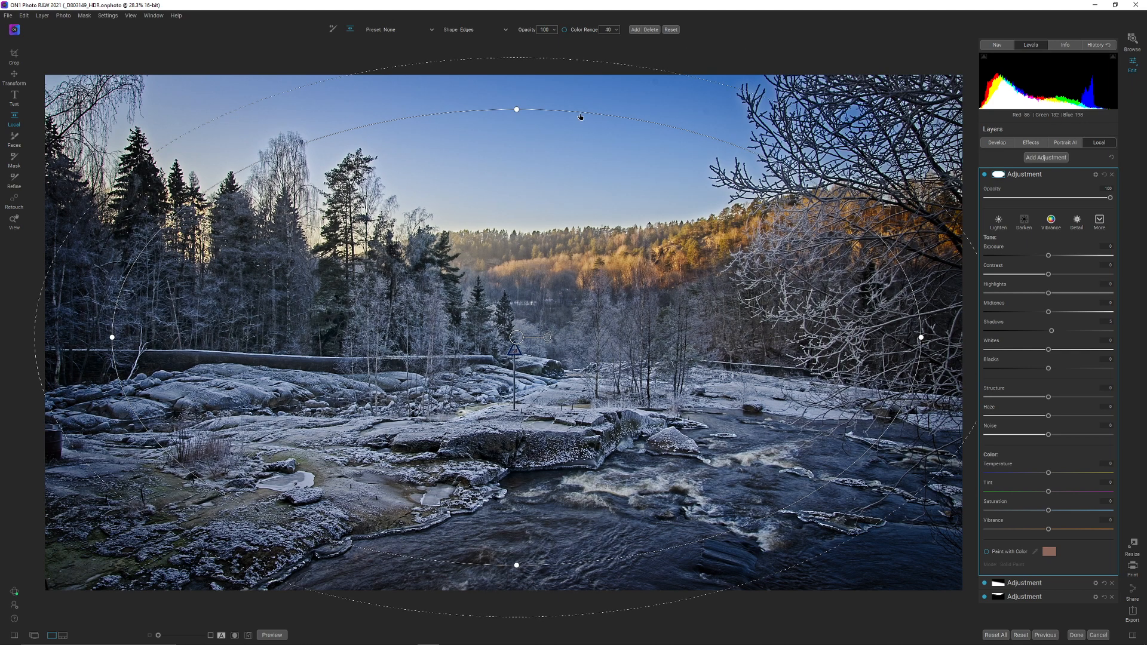
Shrink the elliptical mask, tilt it slightly, and position it over the central rocks and riverbank.
left_click_drag(517, 109, 501, 264)
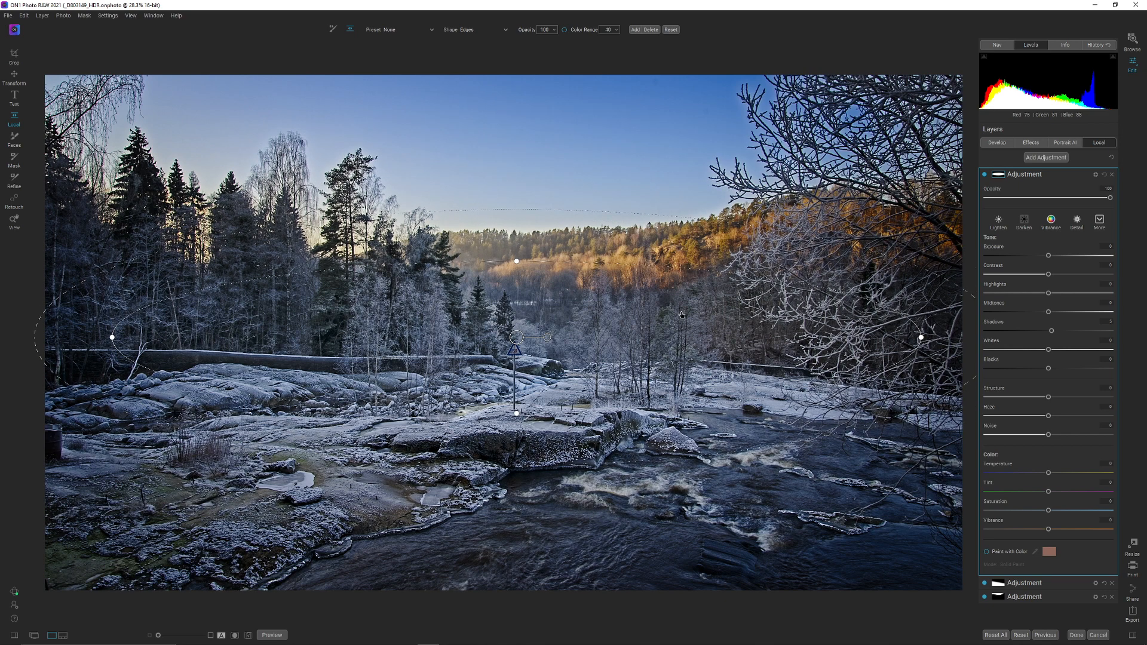
left_click_drag(925, 341, 696, 356)
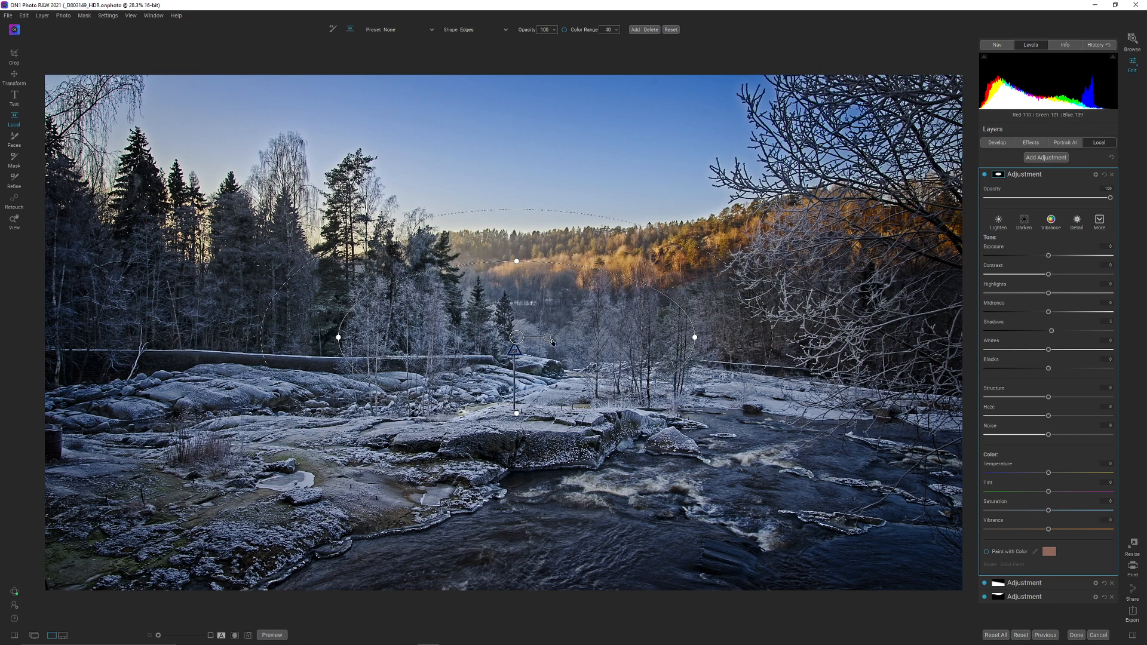
left_click_drag(551, 338, 546, 362)
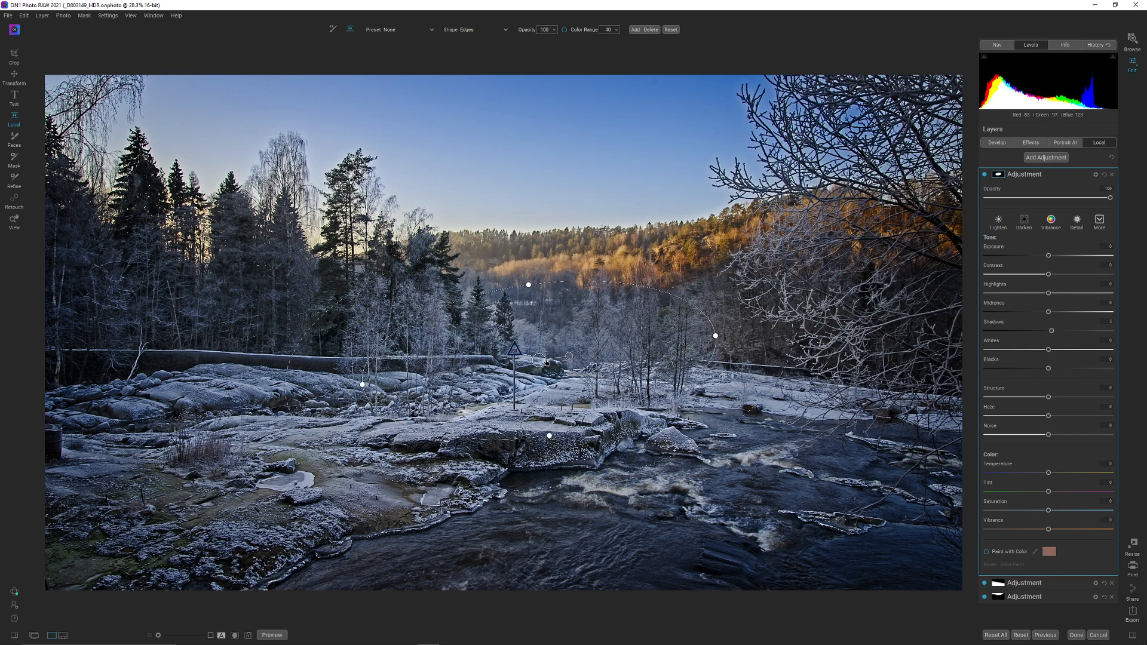
left_click_drag(550, 437, 548, 454)
left_click_drag(538, 361, 542, 385)
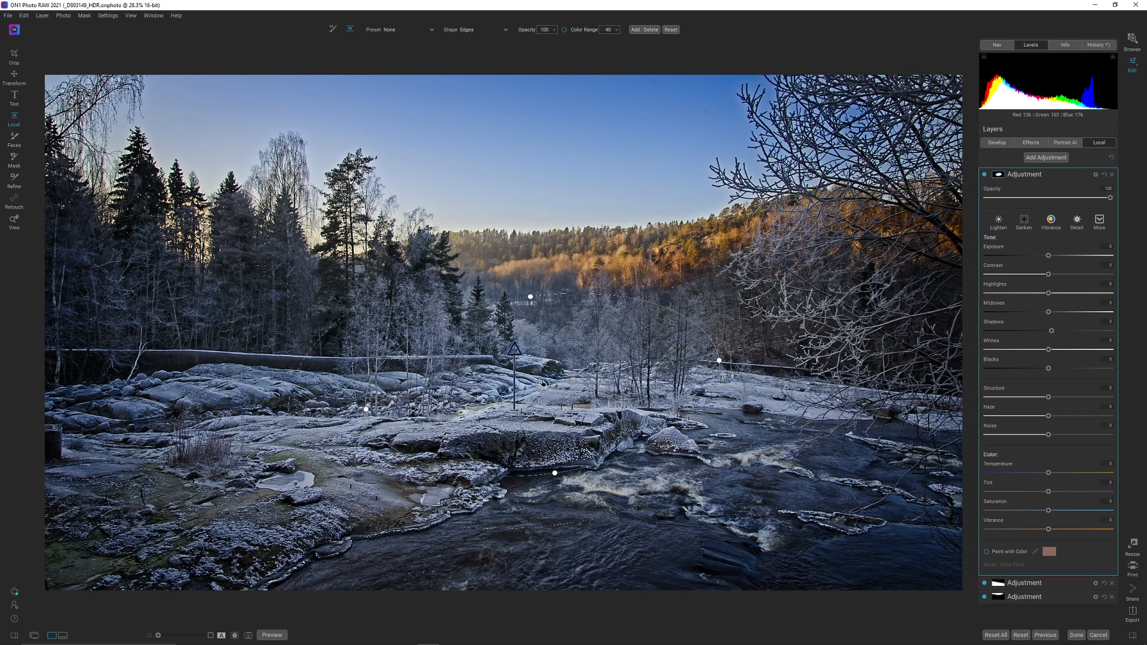
Widen the elliptical mask over the central rocks and riverbank, and compare the image with the adjustment off and on.
left_click_drag(365, 410, 254, 433)
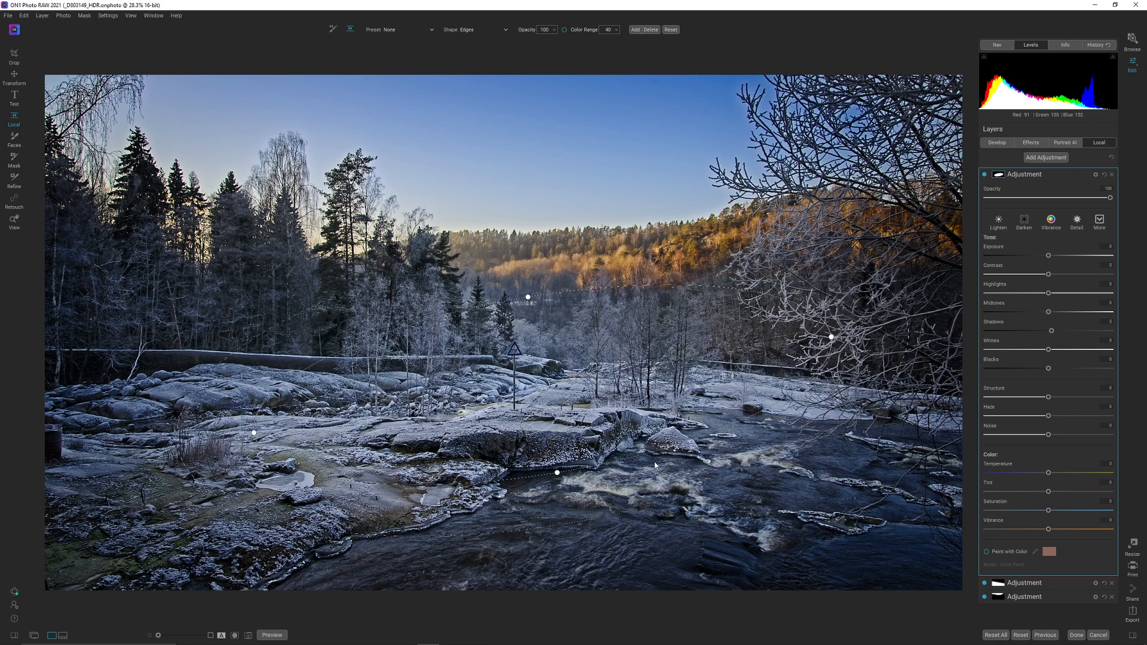
left_click(986, 175)
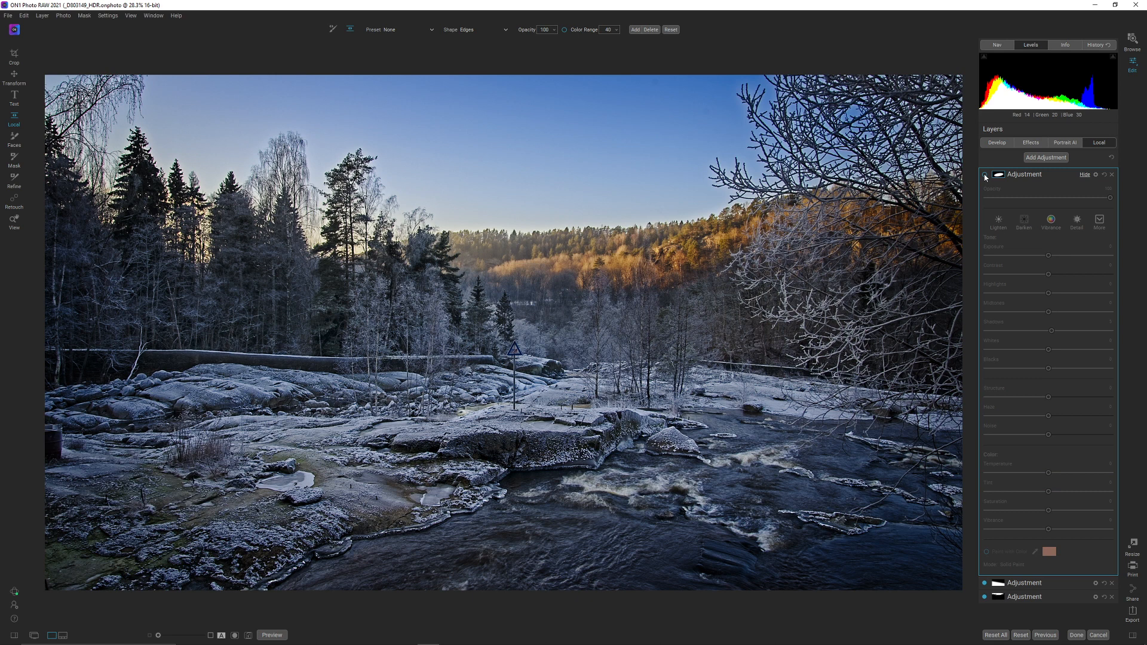
left_click(985, 175)
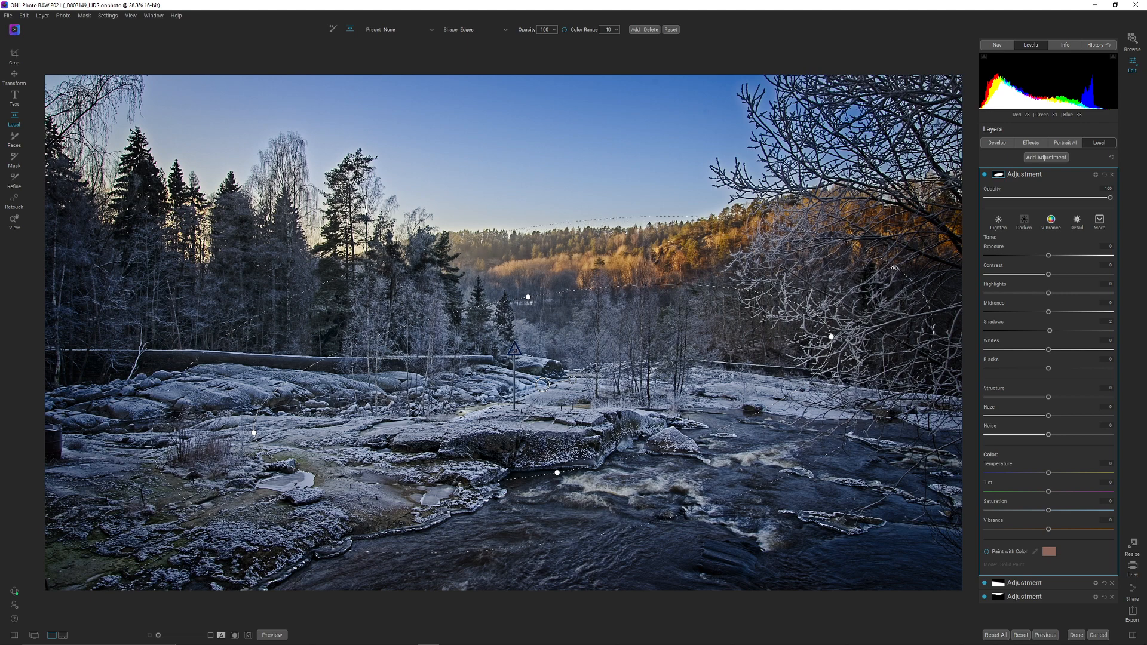
Paint the golden hillside out of the central mask with a large brush at Flow 100, and set the adjustment's Exposure to 0.1.
key("ctrl+m")
key("b")
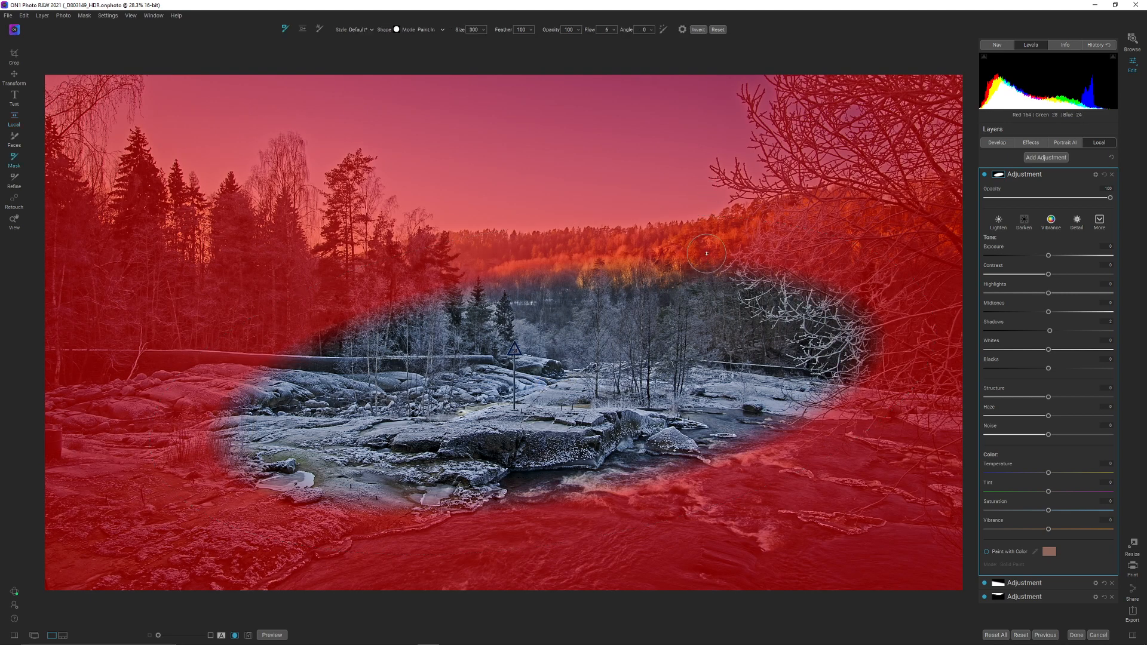
key("x")
left_click(614, 30)
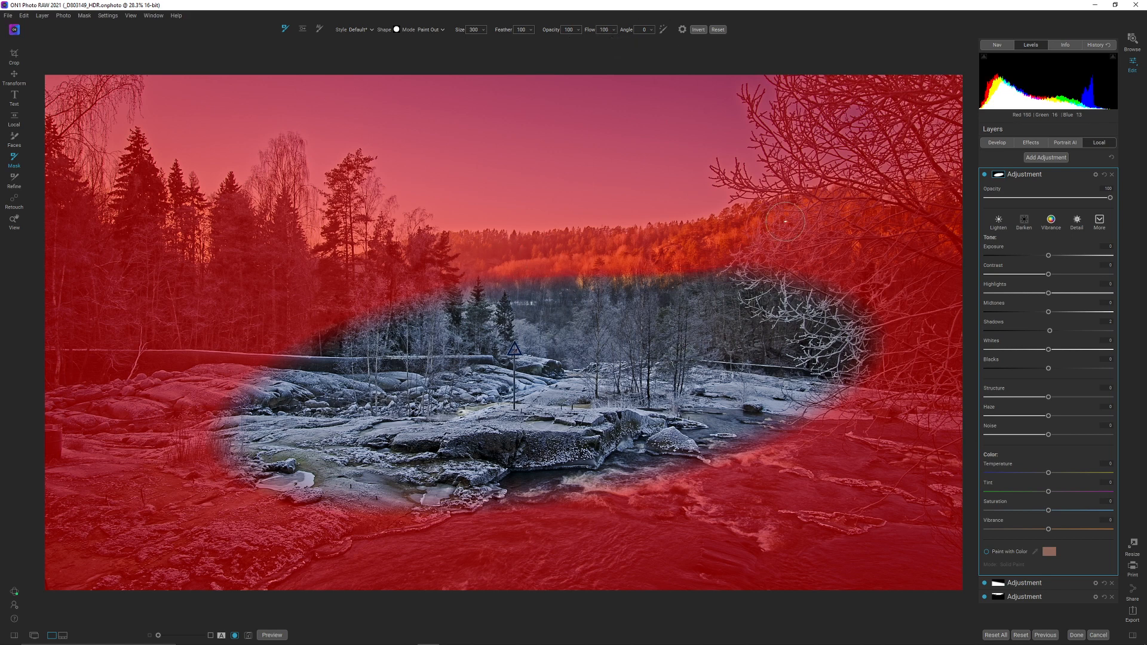
key("x")
key("bracketright")
key("bracketright")
key("bracketright")
key("bracketright")
key("bracketright")
key("bracketright")
key("bracketright")
key("bracketright")
key("bracketright")
key("bracketright")
key("bracketright")
key("bracketright")
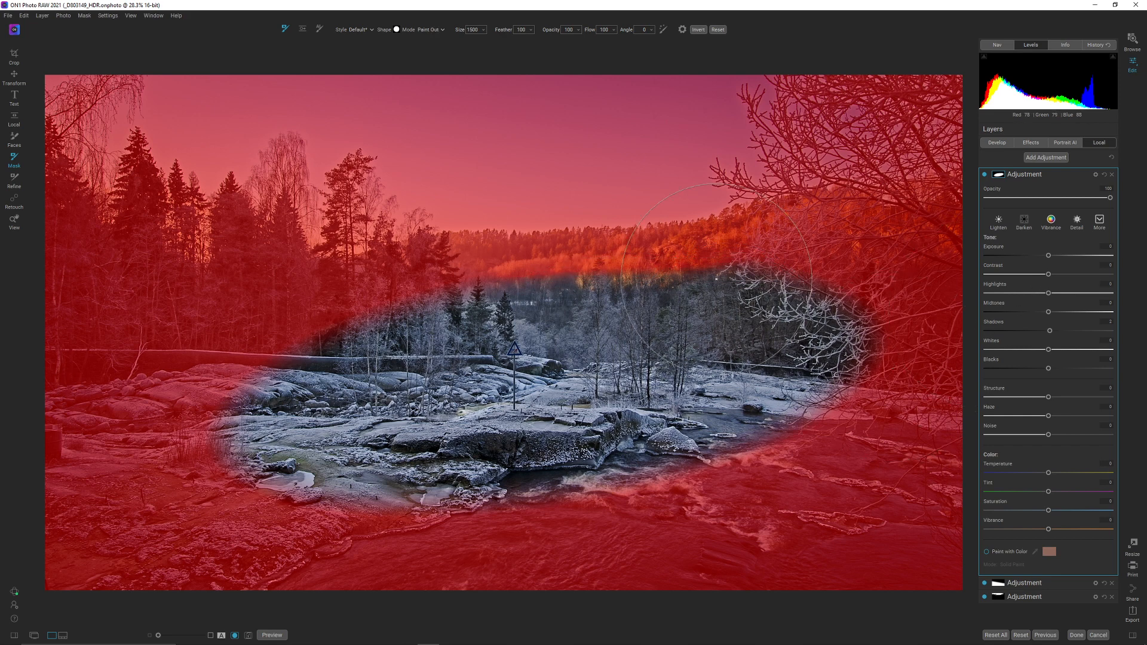
key("x")
key("o")
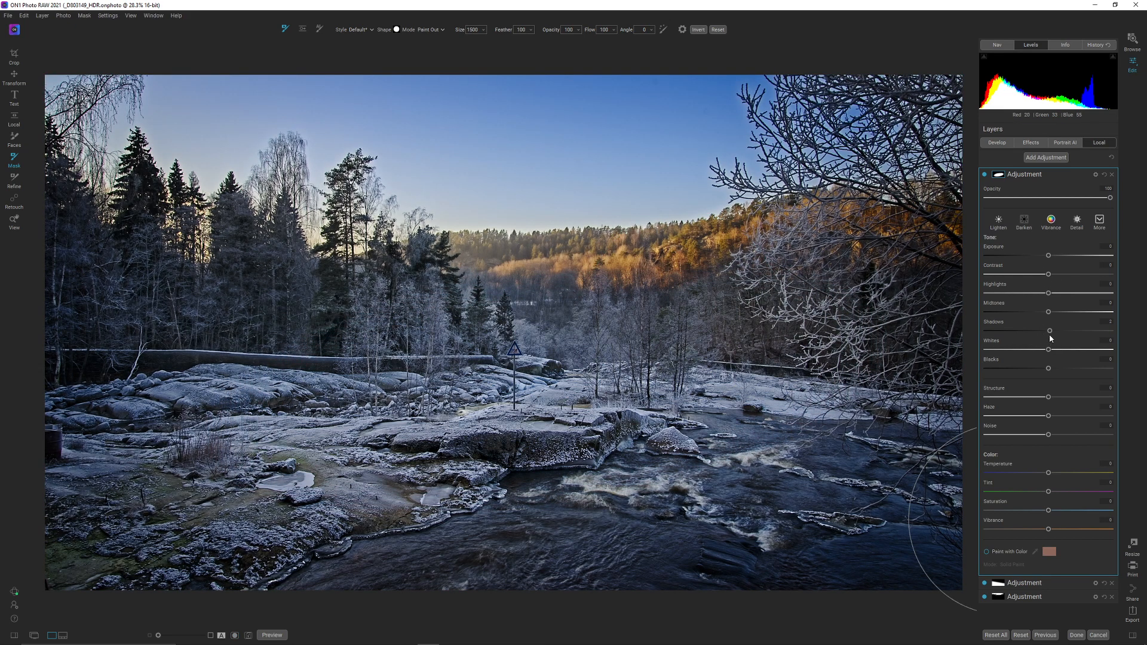
left_click_drag(1049, 260, 1052, 259)
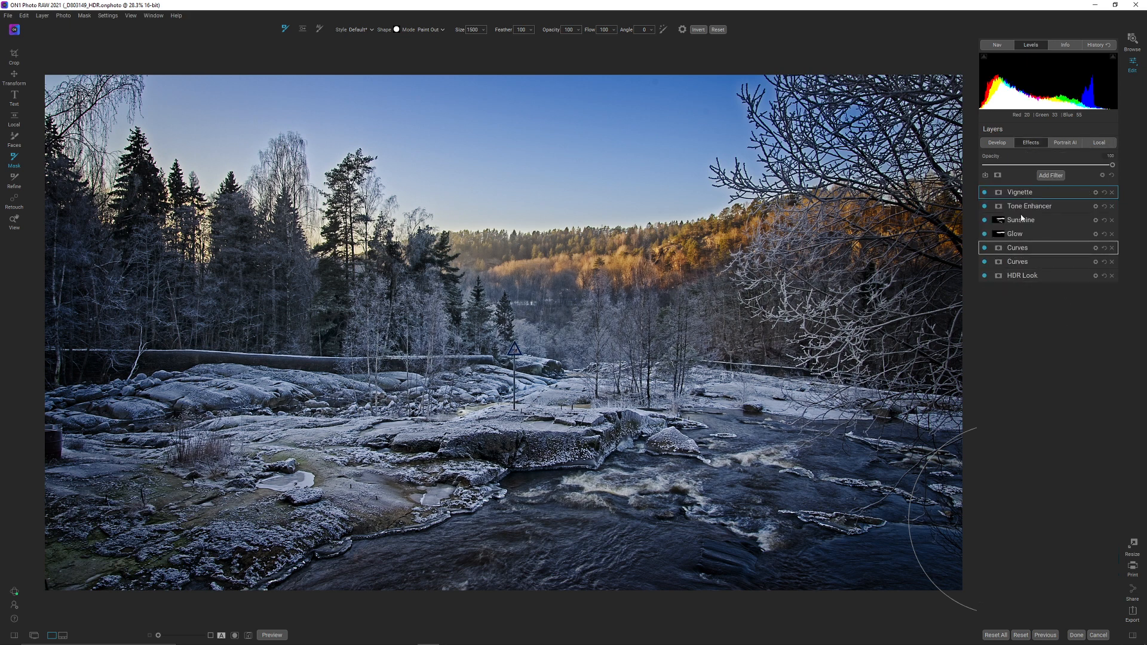
Darken the Vignette filter to a Brightness of about -80 and set the central local adjustment's Shadows to 4.
left_click(1082, 193)
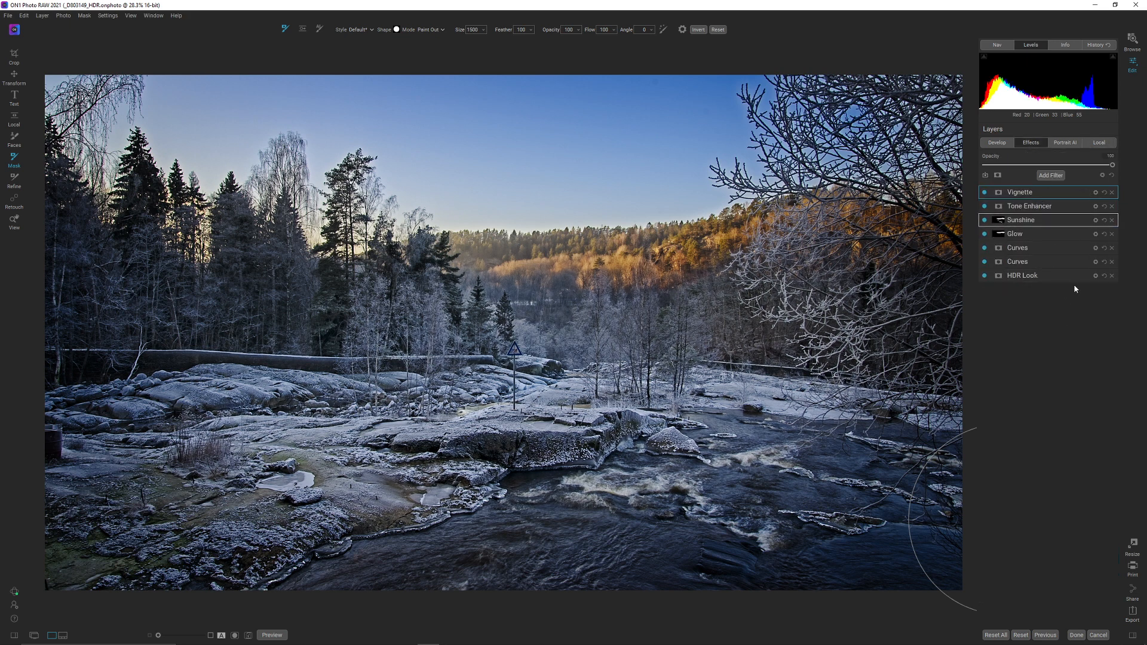
left_click(1000, 273)
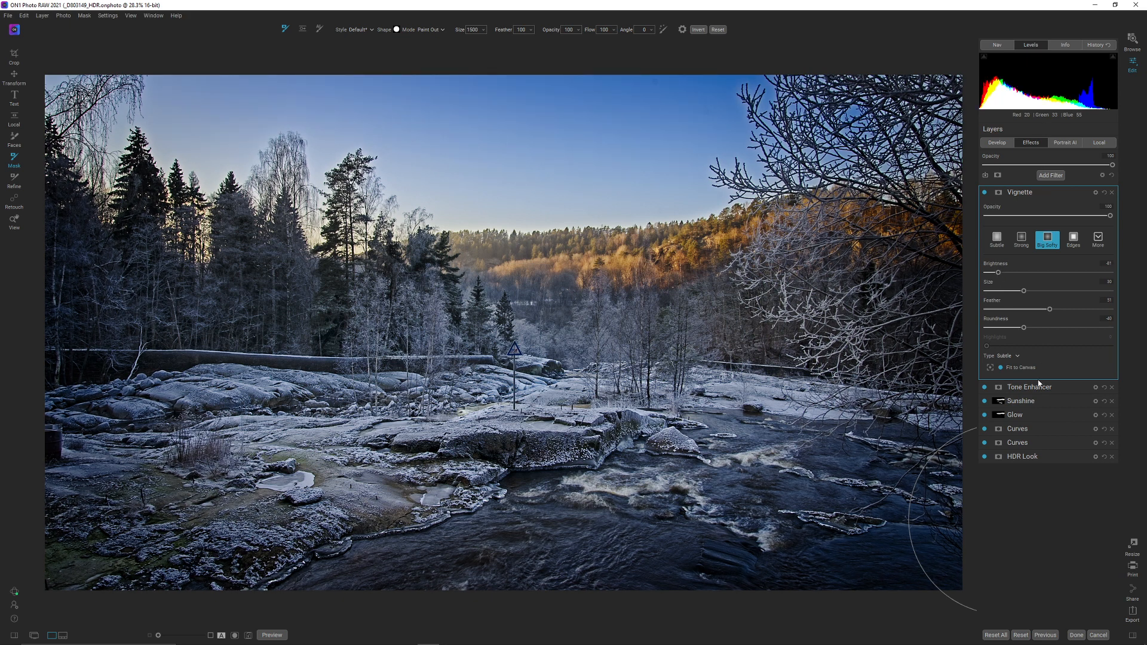
left_click(1098, 142)
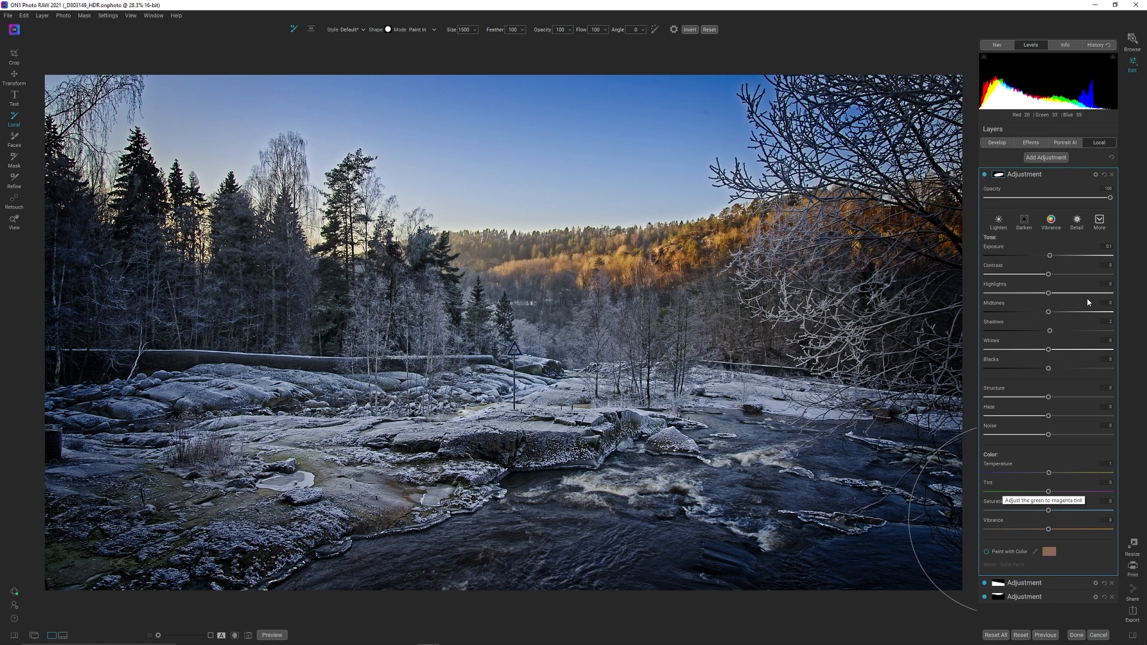
left_click_drag(1052, 330, 1054, 330)
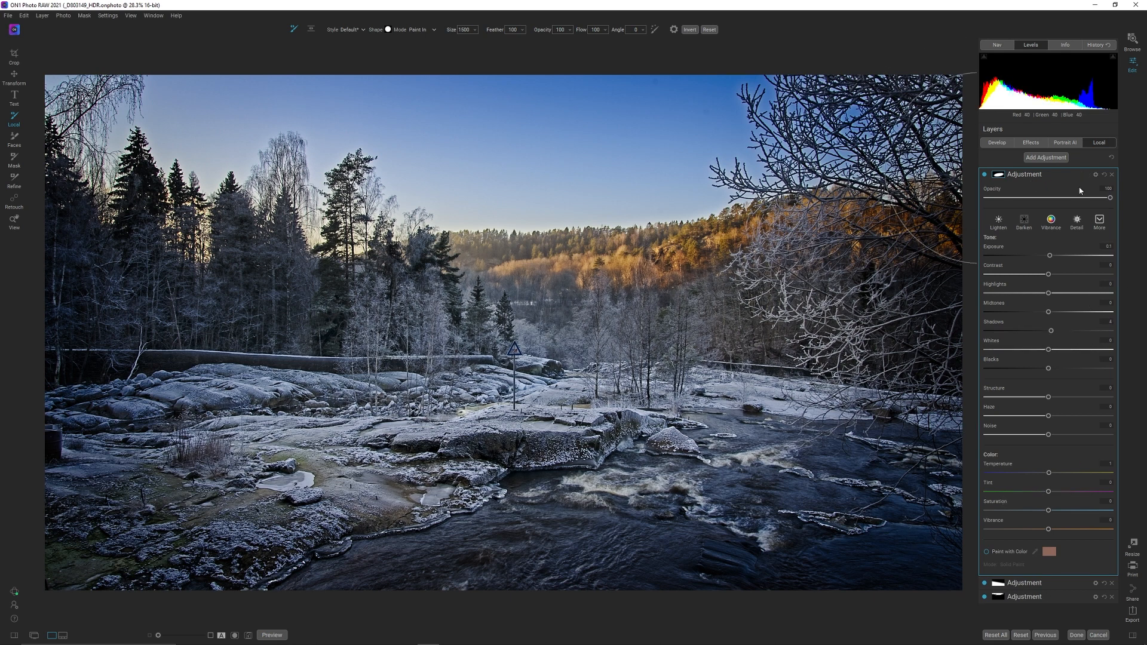
Add a local adjustment painted over the golden hillside with Exposure -0.2, Contrast 7, Saturation 7, Vibrance 13 and slightly raised Shadows.
left_click(1046, 157)
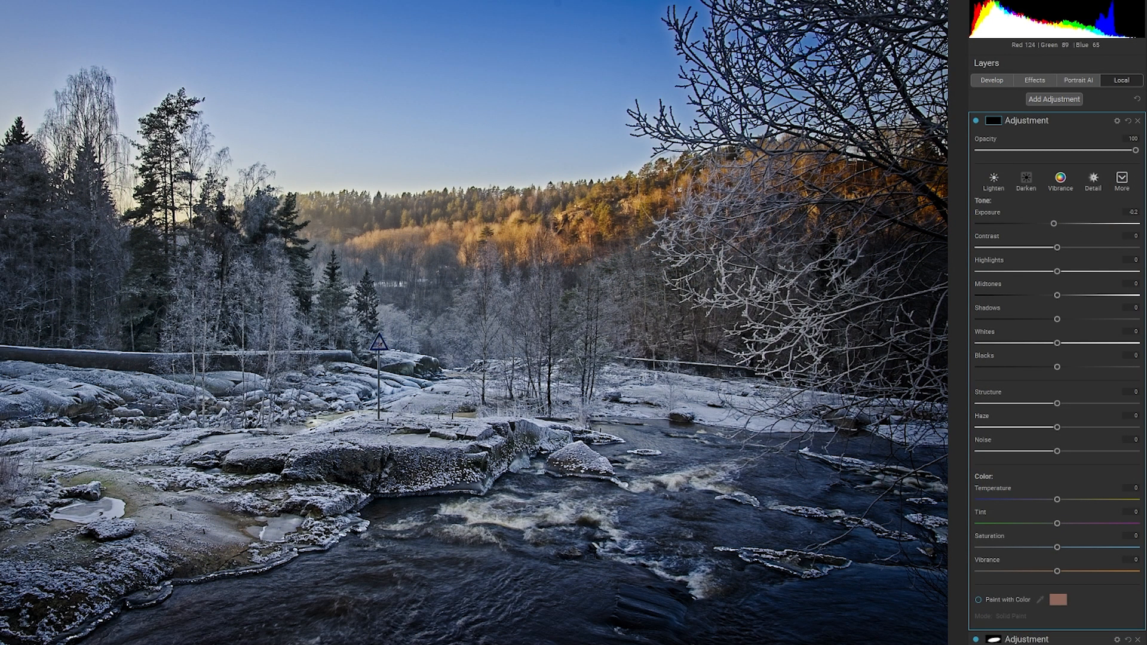
mouse_move(641, 207)
left_mouse_down()
mouse_move(571, 226)
mouse_move(360, 229)
mouse_move(335, 251)
left_mouse_up()
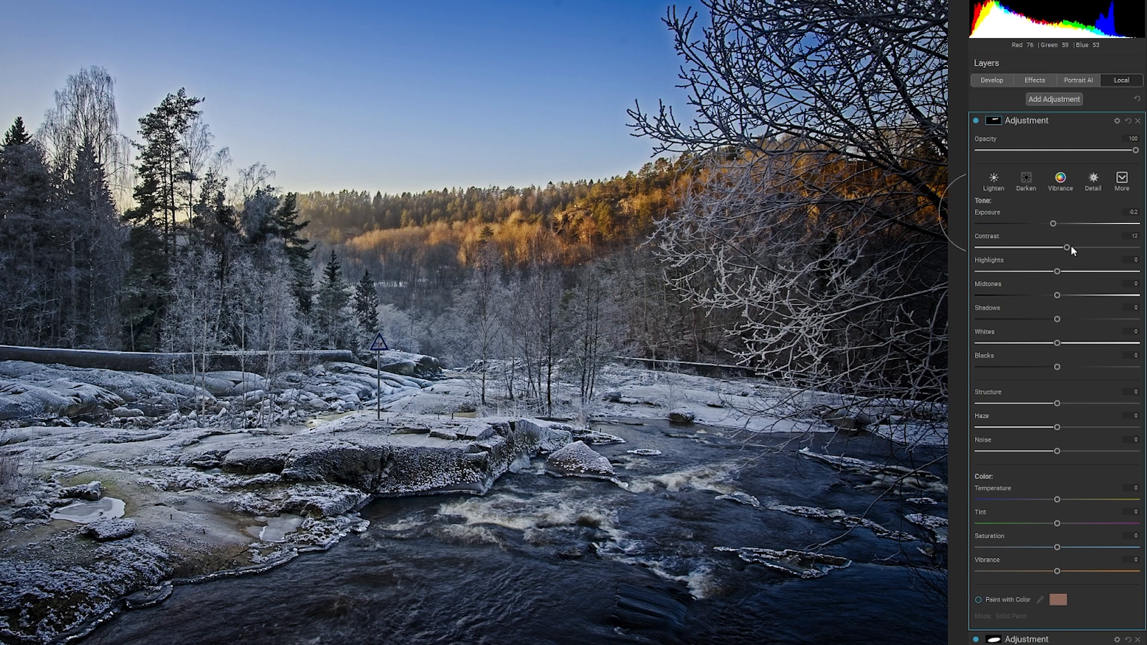
left_click_drag(1071, 246, 1062, 247)
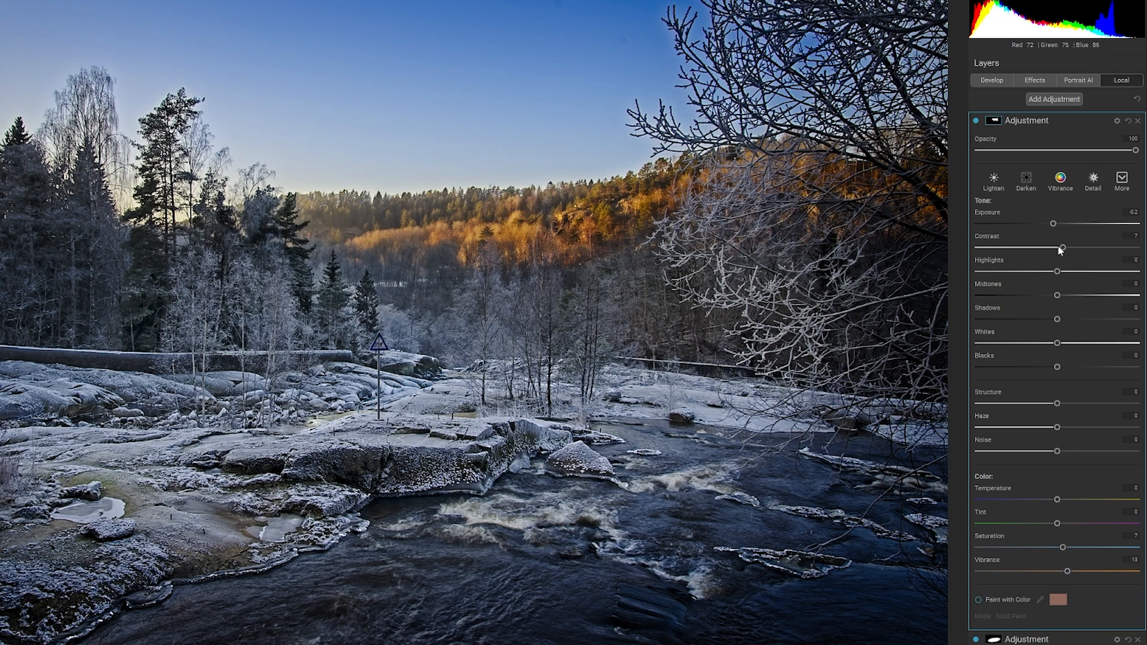
left_click(1059, 319)
left_click_drag(1061, 317, 1058, 322)
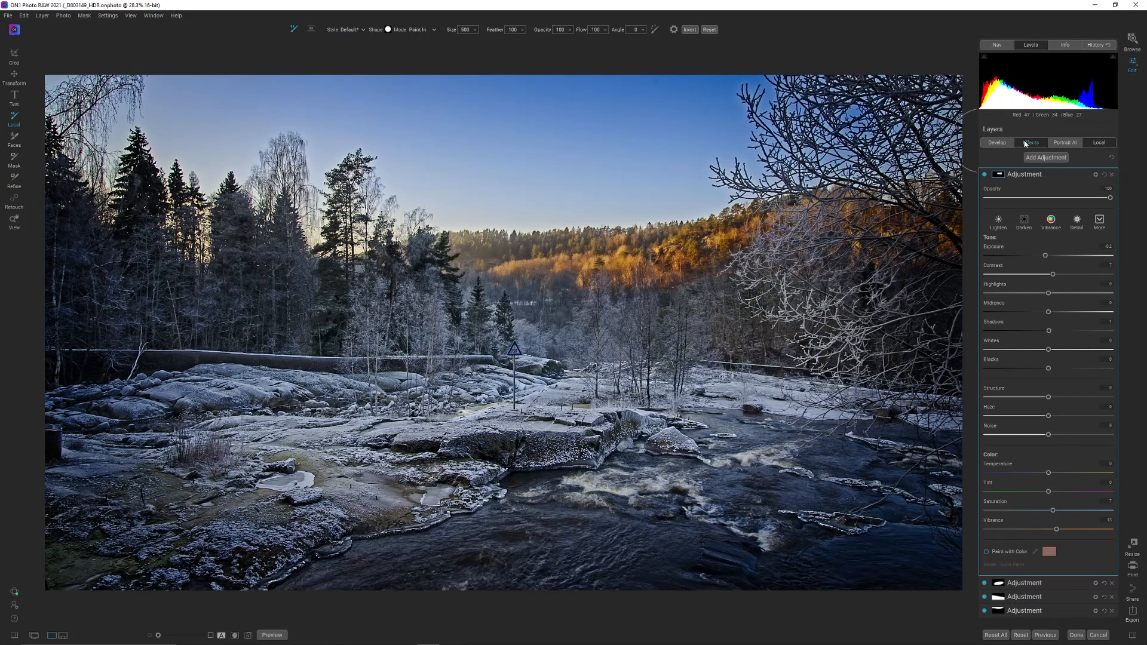
Add a Photo Filter above the Tone Enhancer in the effects and apply its orange 85 preset.
left_click(1025, 143)
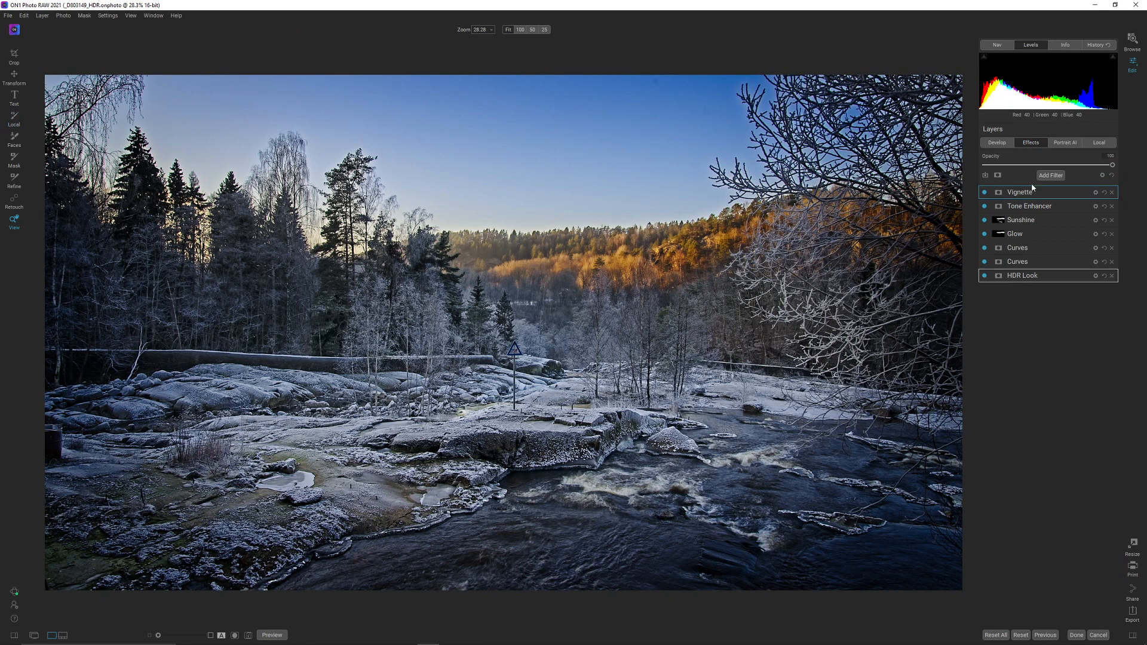
left_click(1046, 208)
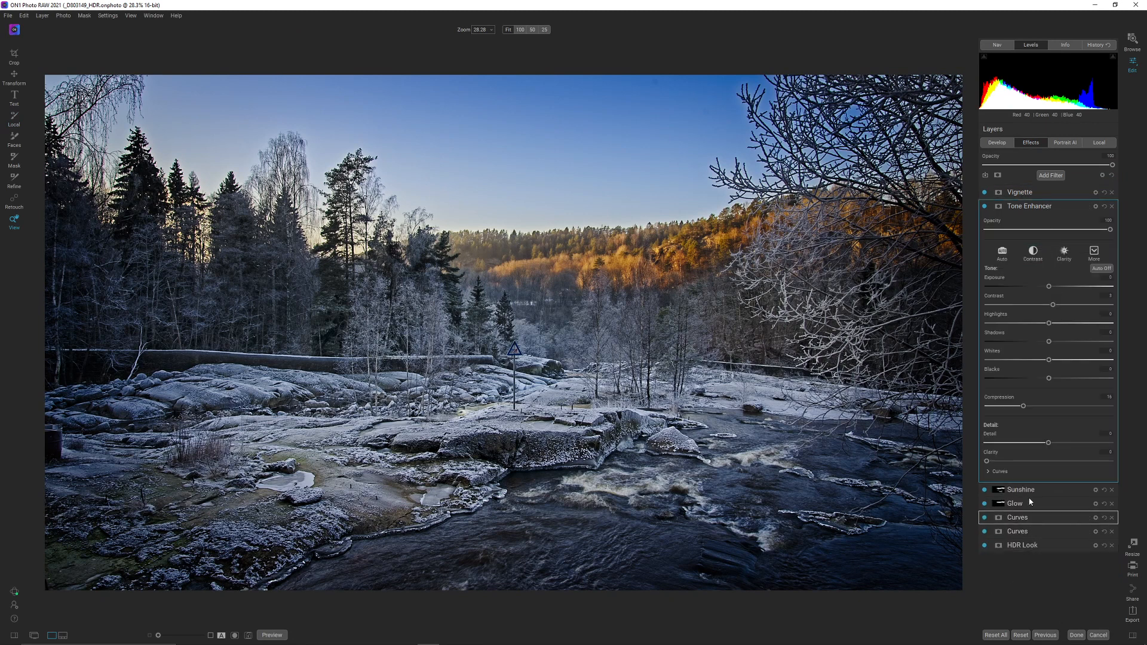
left_click(1042, 176)
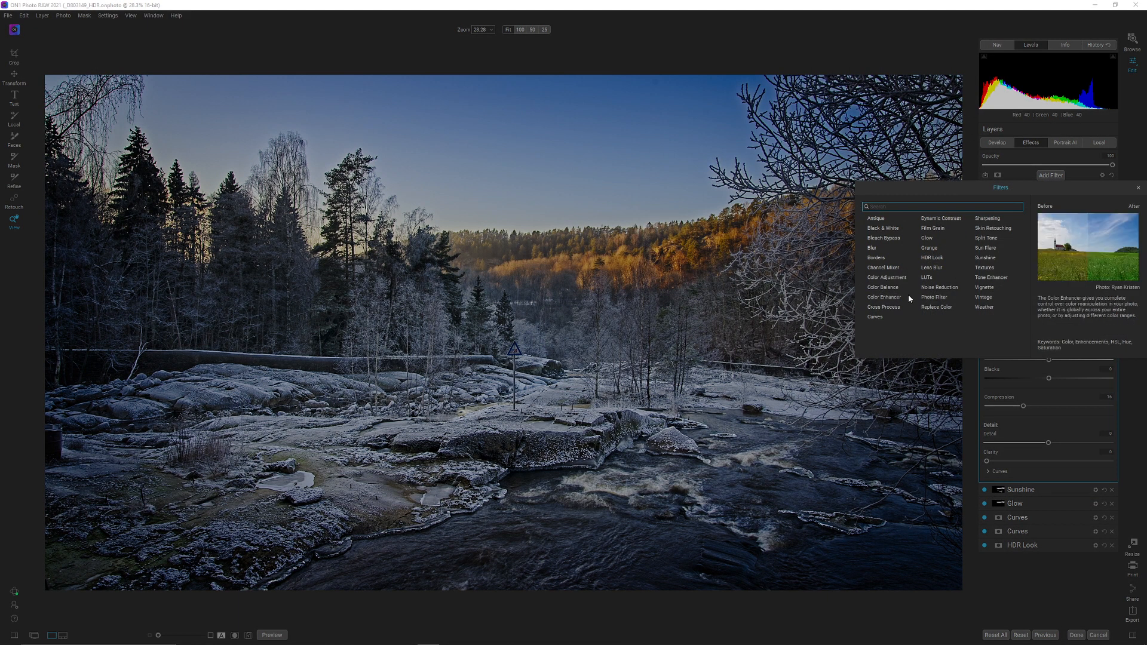
left_click(935, 298)
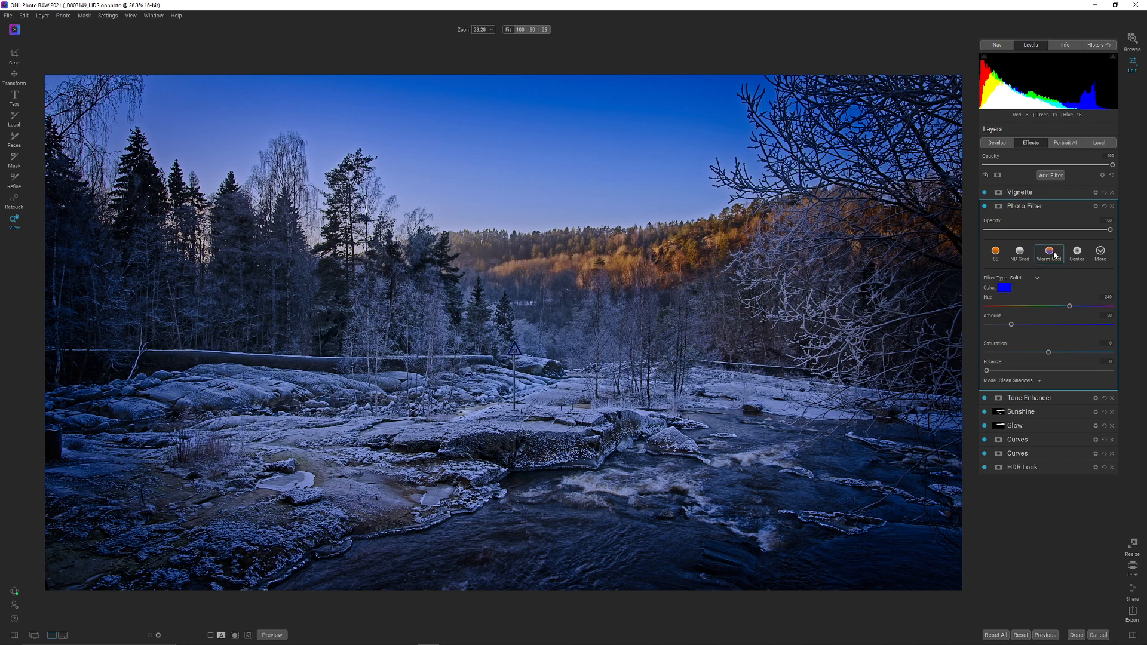
left_click(995, 257)
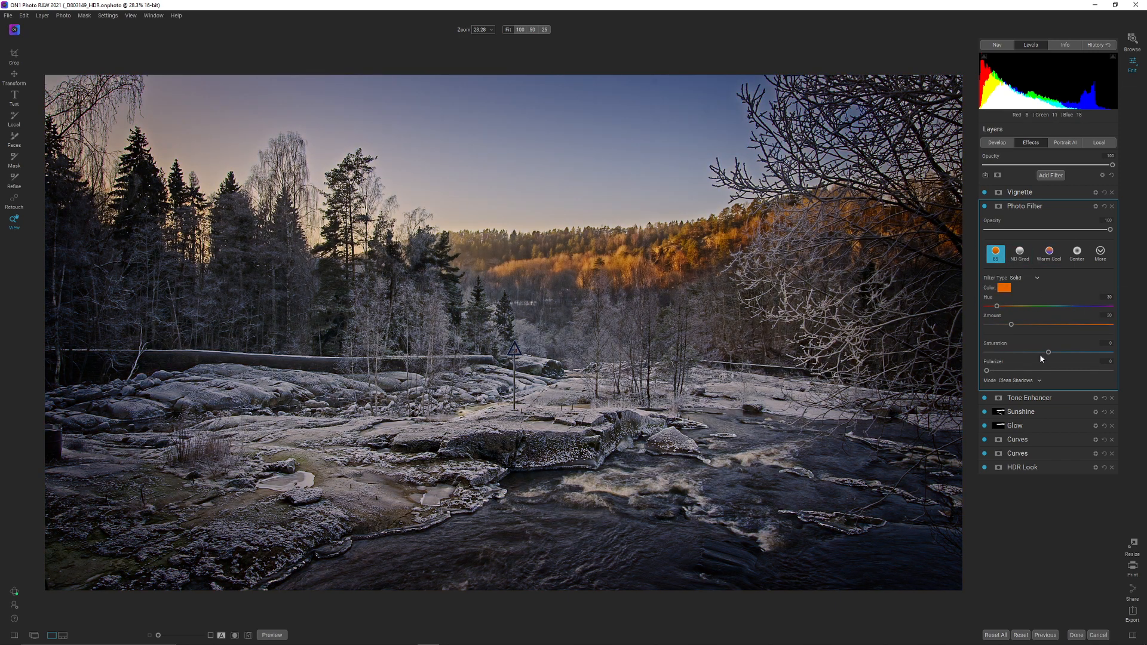
Reduce the Photo Filter's Opacity to about 27 and compare the image with the filter off and on.
left_click(1036, 230)
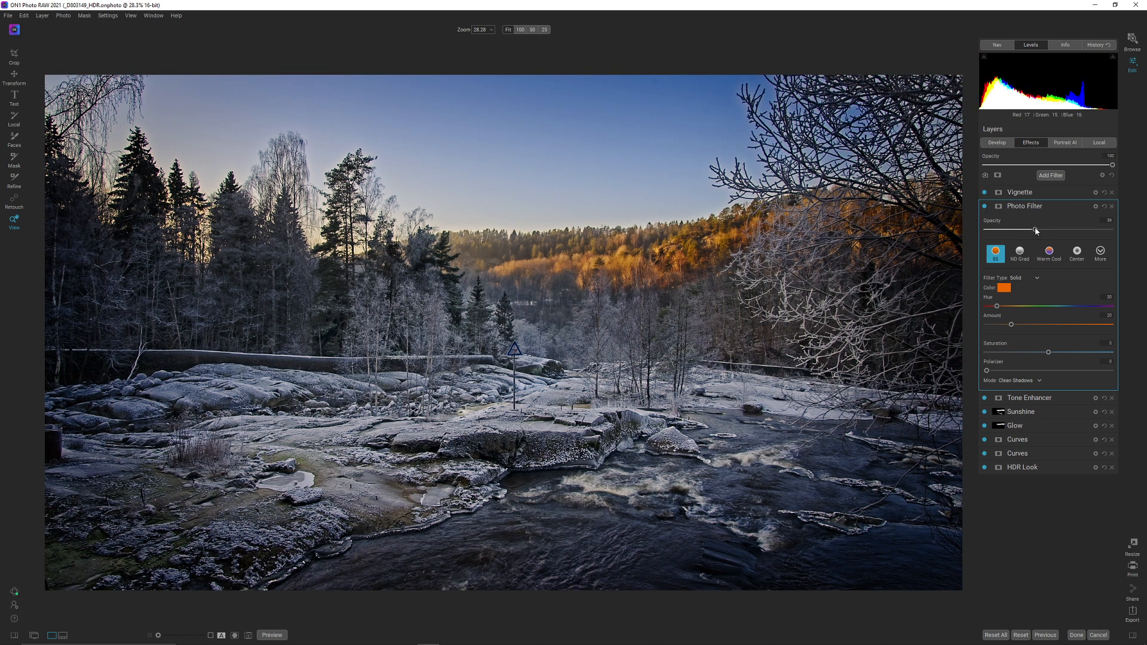
left_click_drag(1032, 229, 1030, 228)
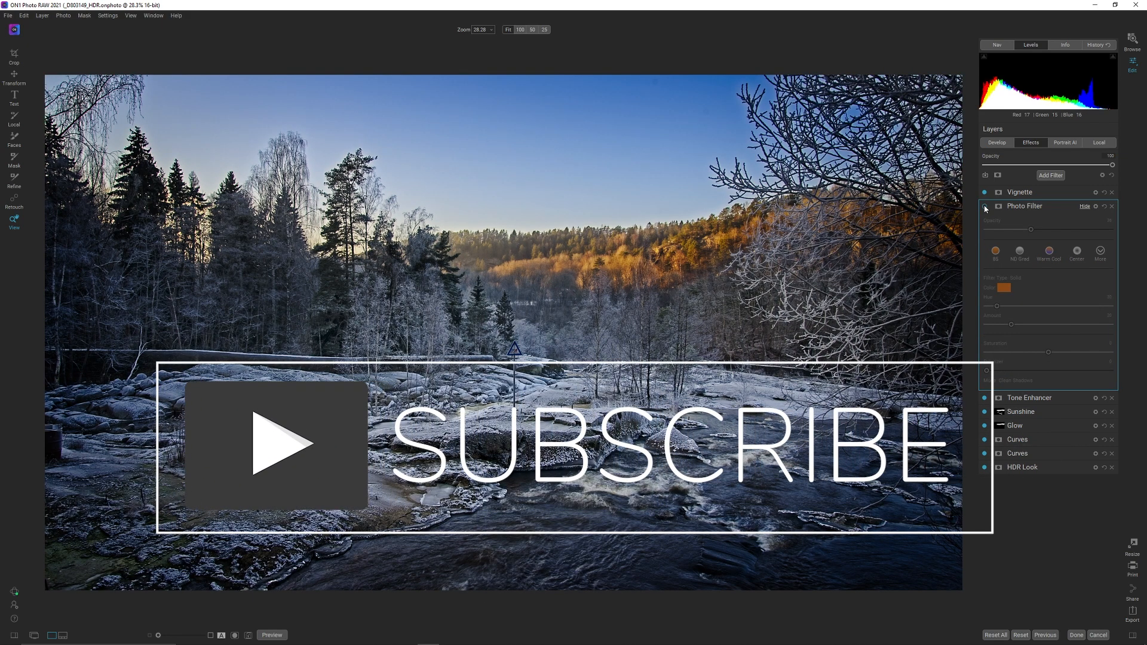
left_click(1017, 229)
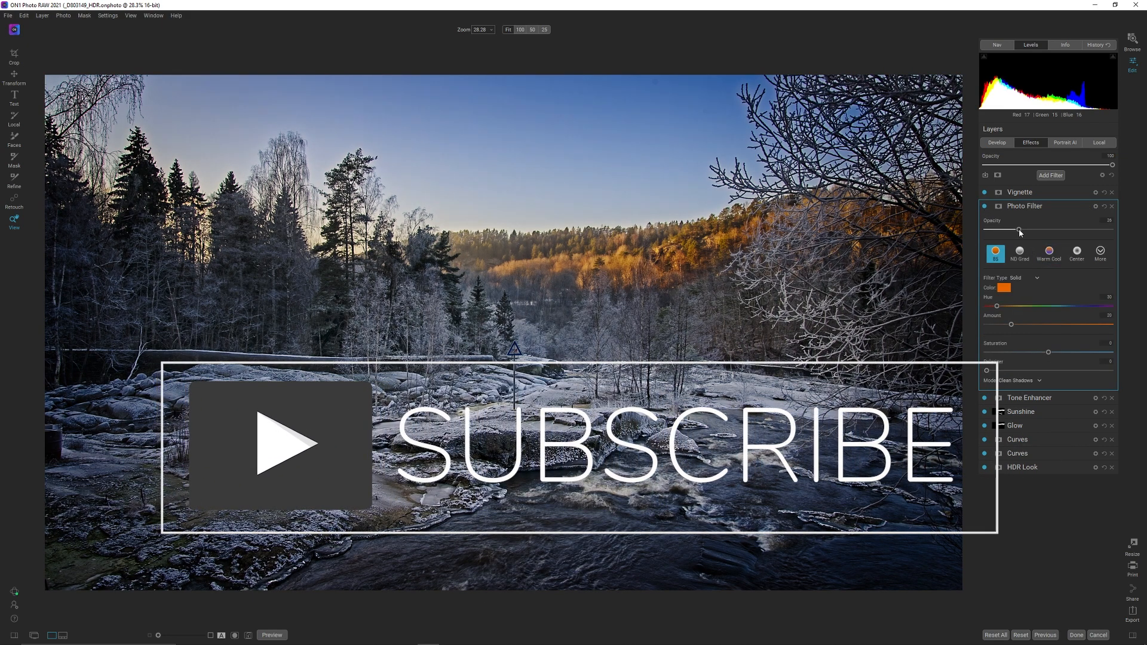
left_click(985, 207)
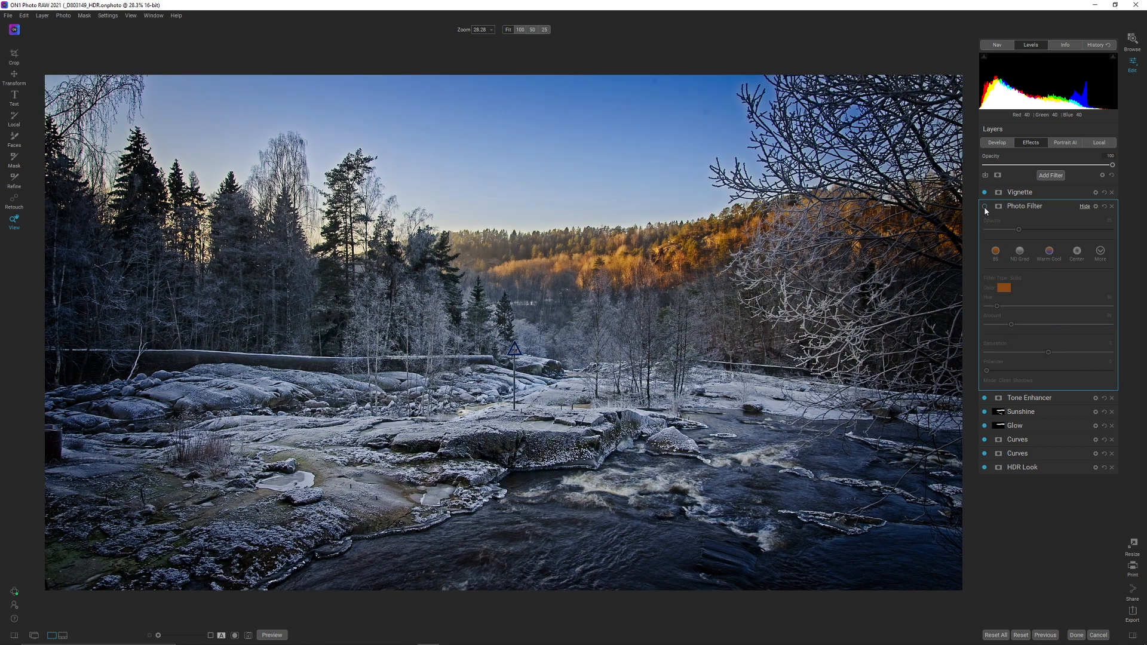
left_click(984, 207)
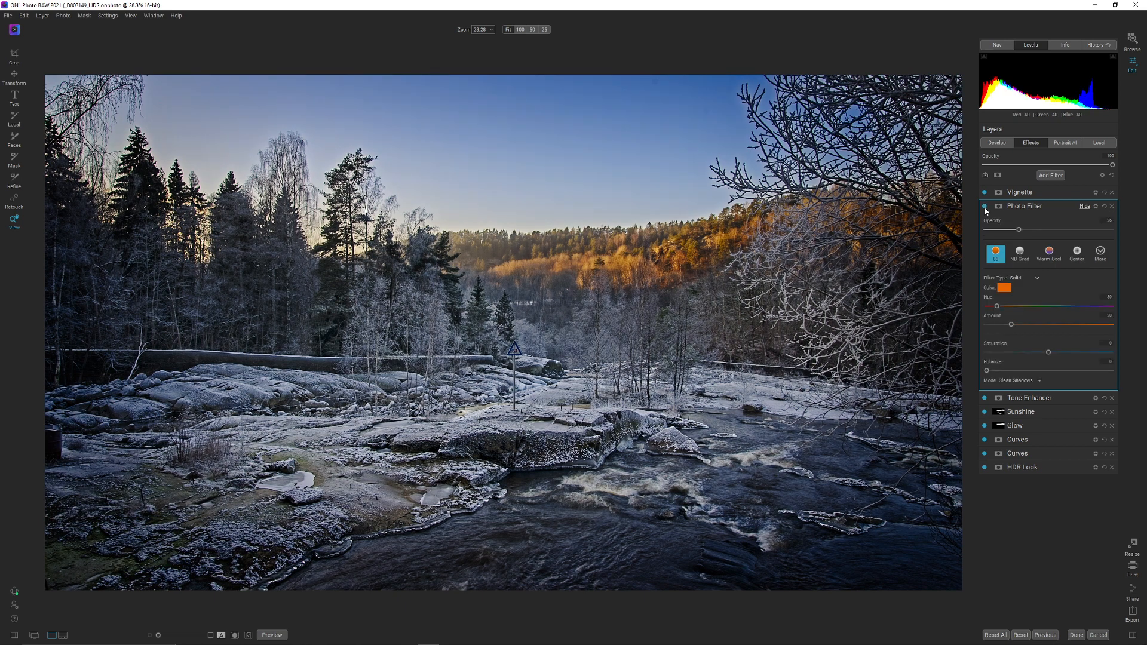
left_click(984, 206)
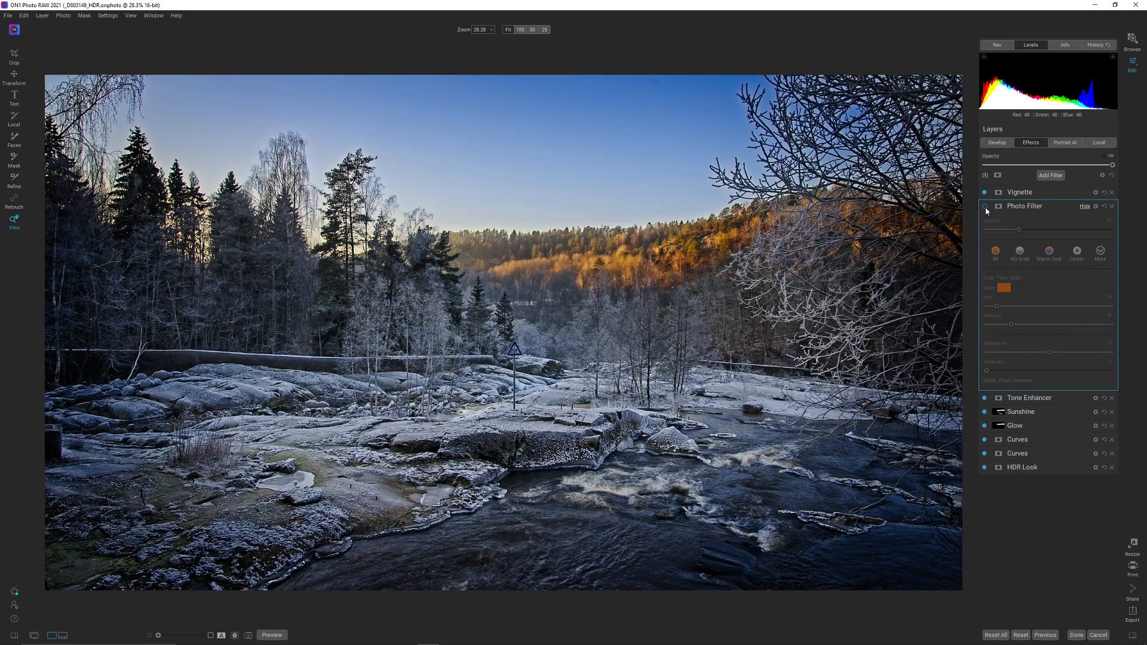
left_click(984, 207)
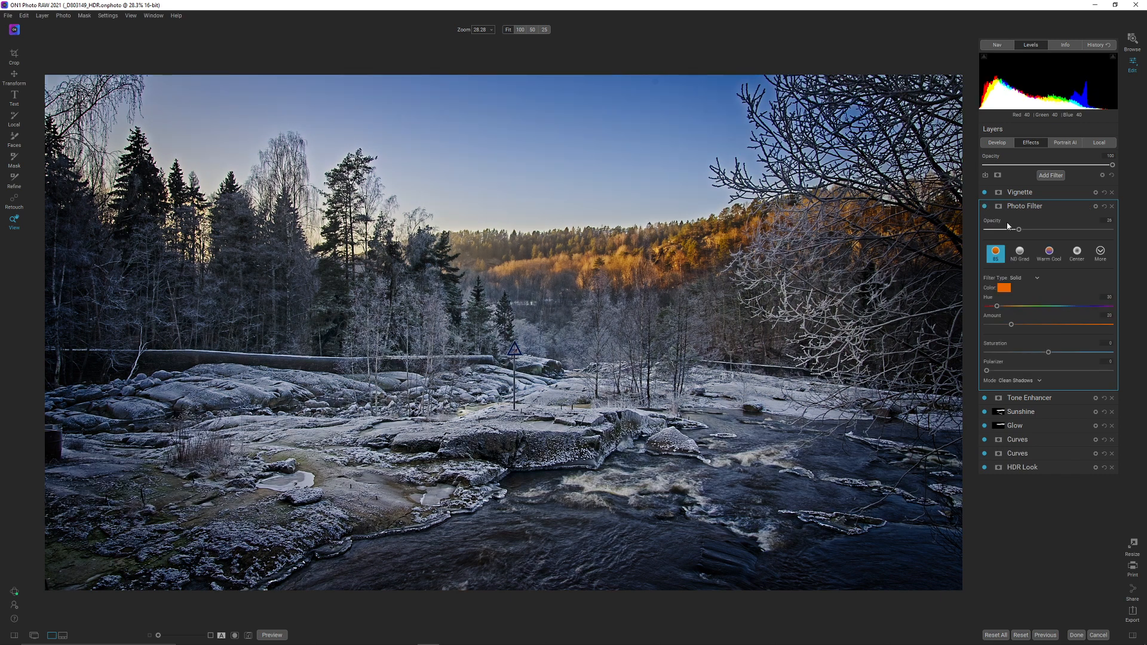
Set Haze to -23 in the base Tone & Color adjustments and check the hillside at 100% zoom.
left_click(997, 143)
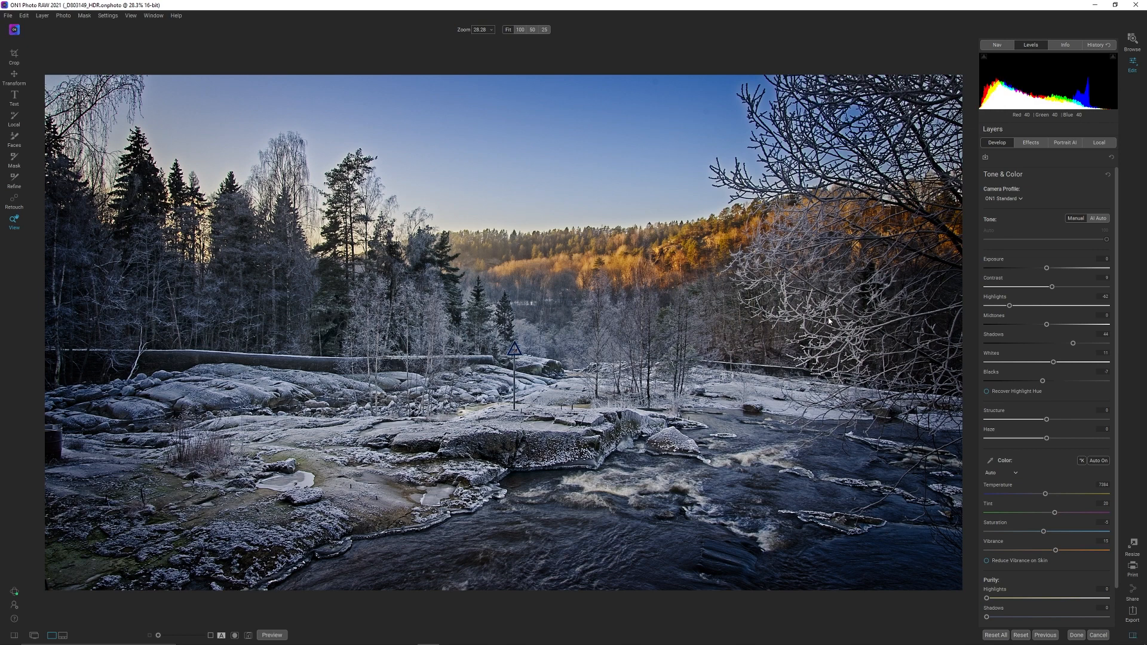
left_click(1134, 635)
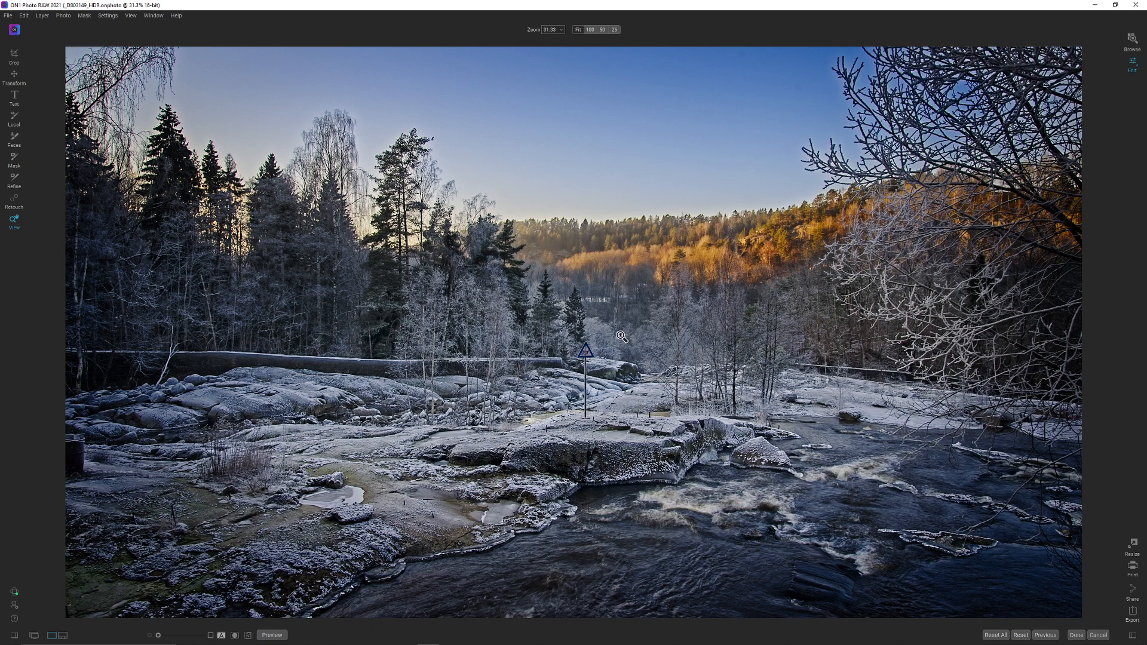
key("Tab")
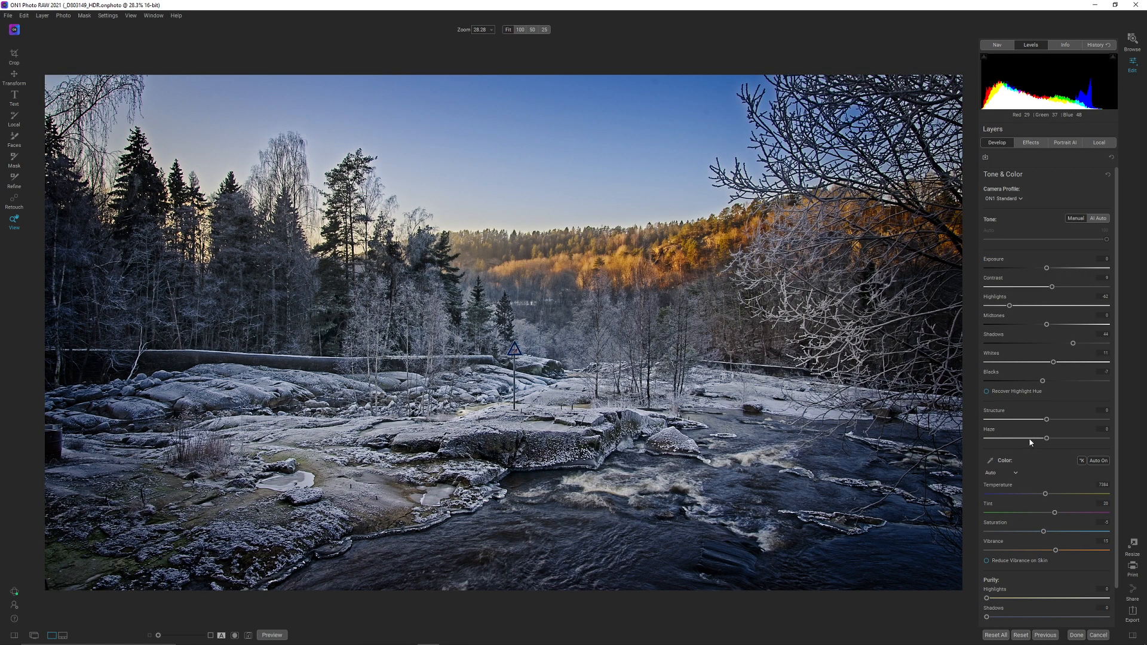
left_click_drag(1030, 443, 1032, 442)
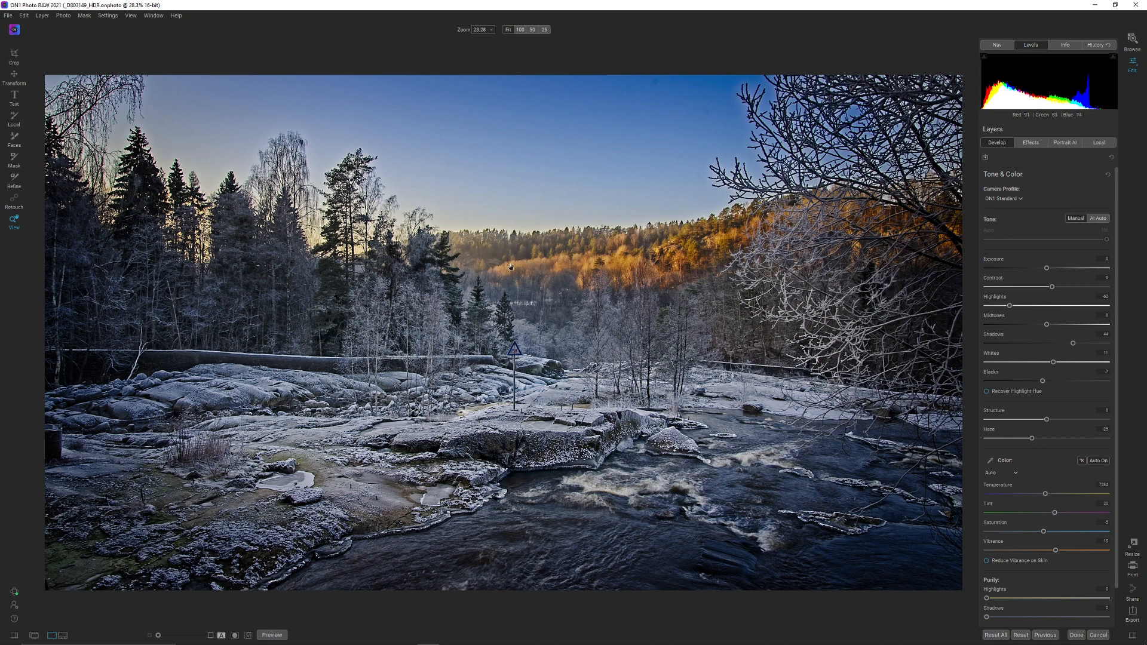
left_click(477, 261)
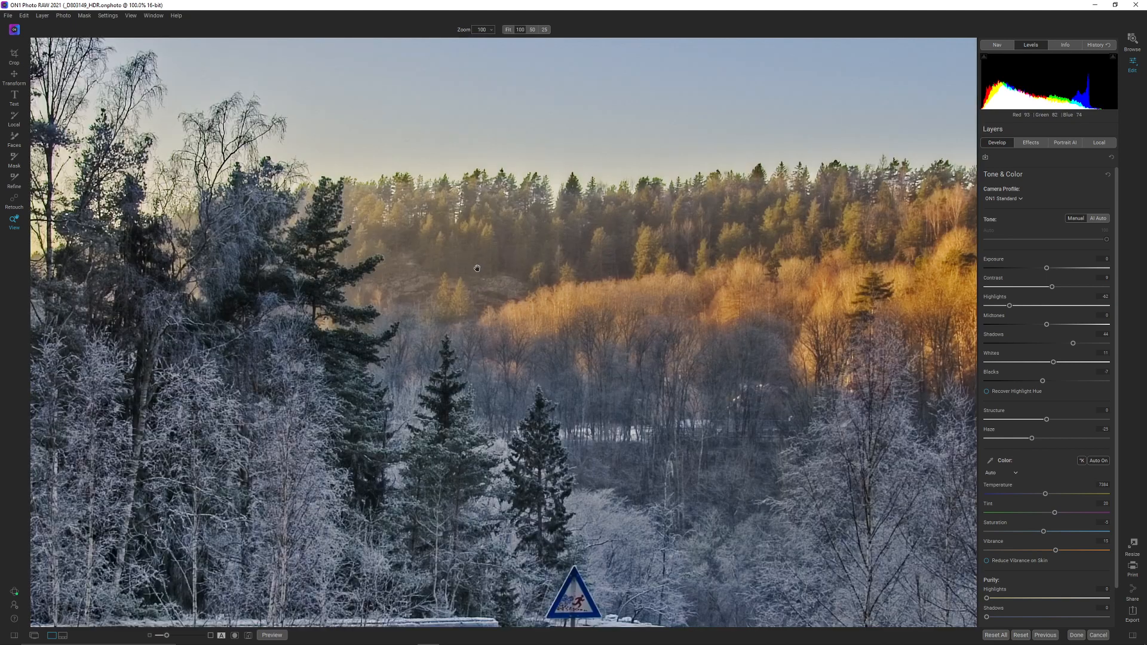
left_click(922, 420)
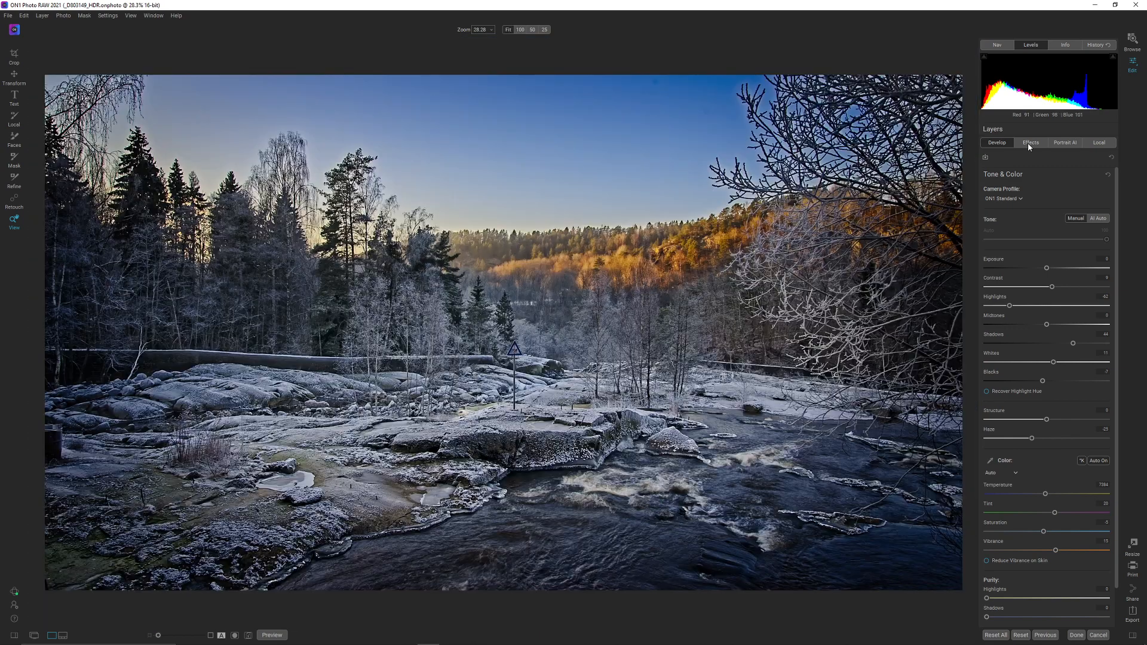
Set the Tone Enhancer's Detail to 5 and Clarity to 13.
left_click(1029, 142)
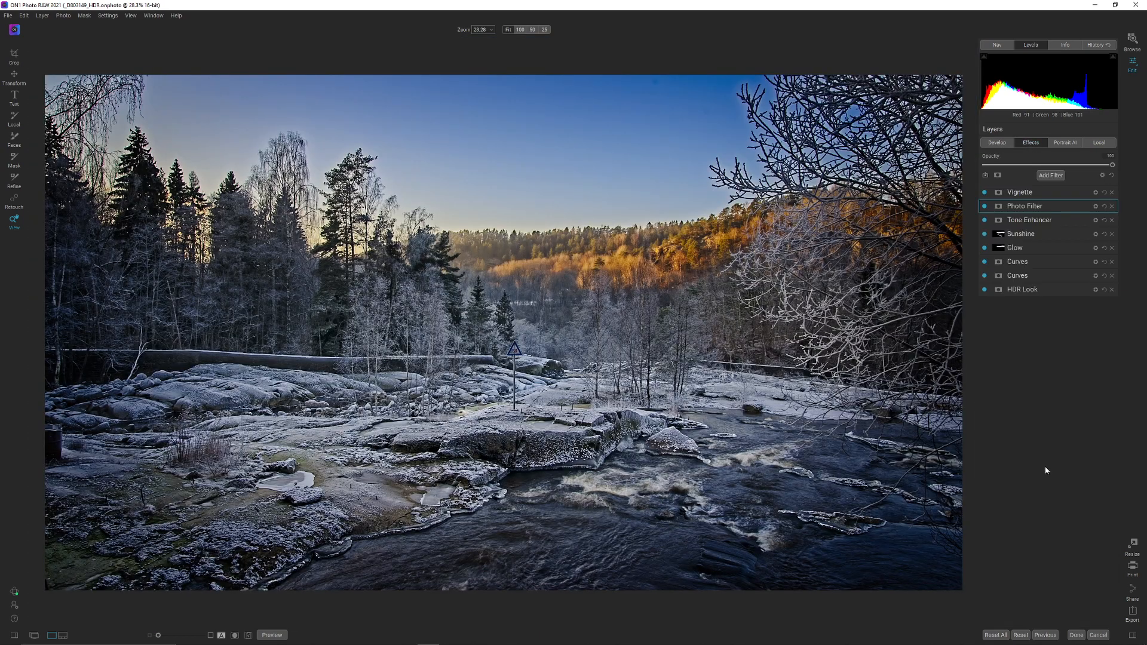
left_click(1029, 221)
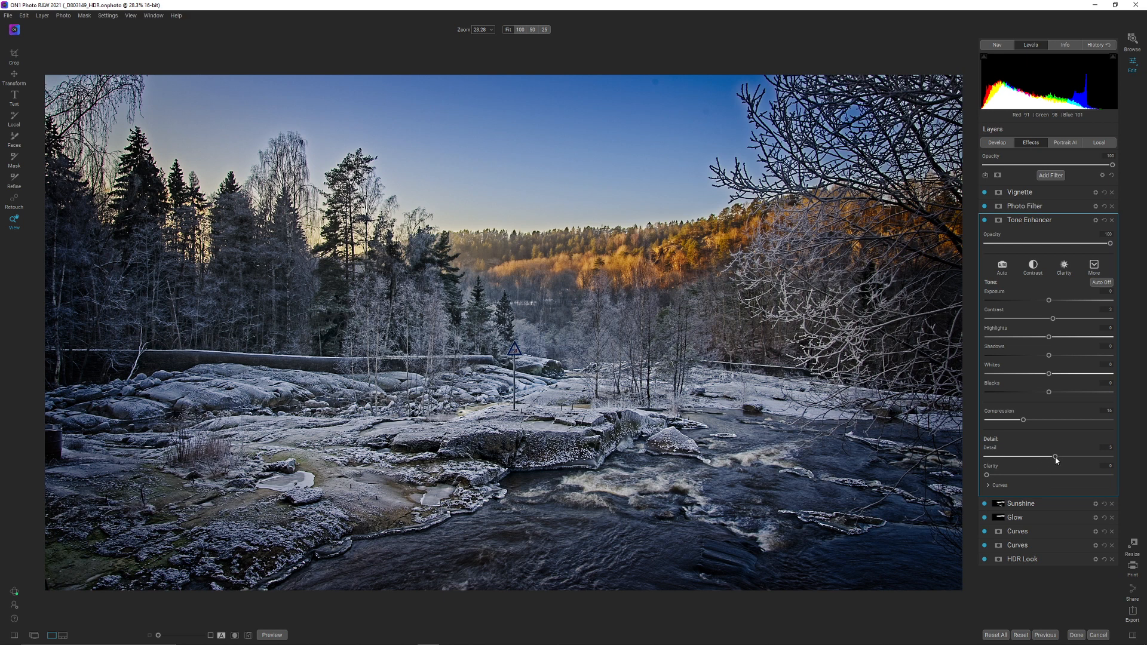
left_click(1002, 475)
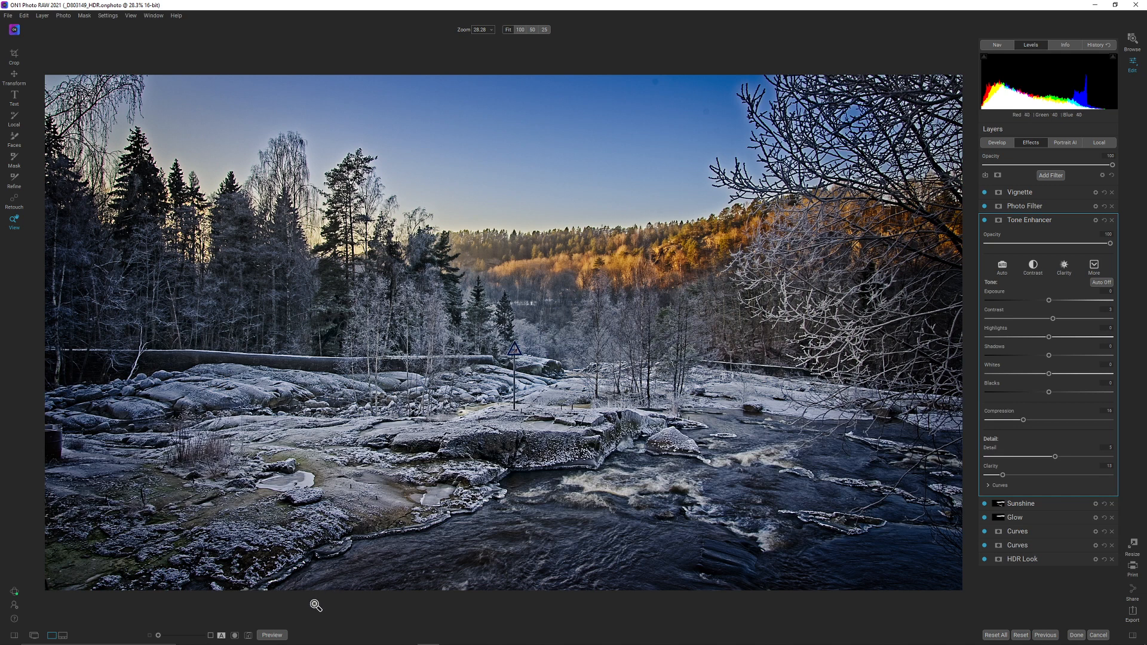
Compare the finished edit with the original photo.
left_click(272, 635)
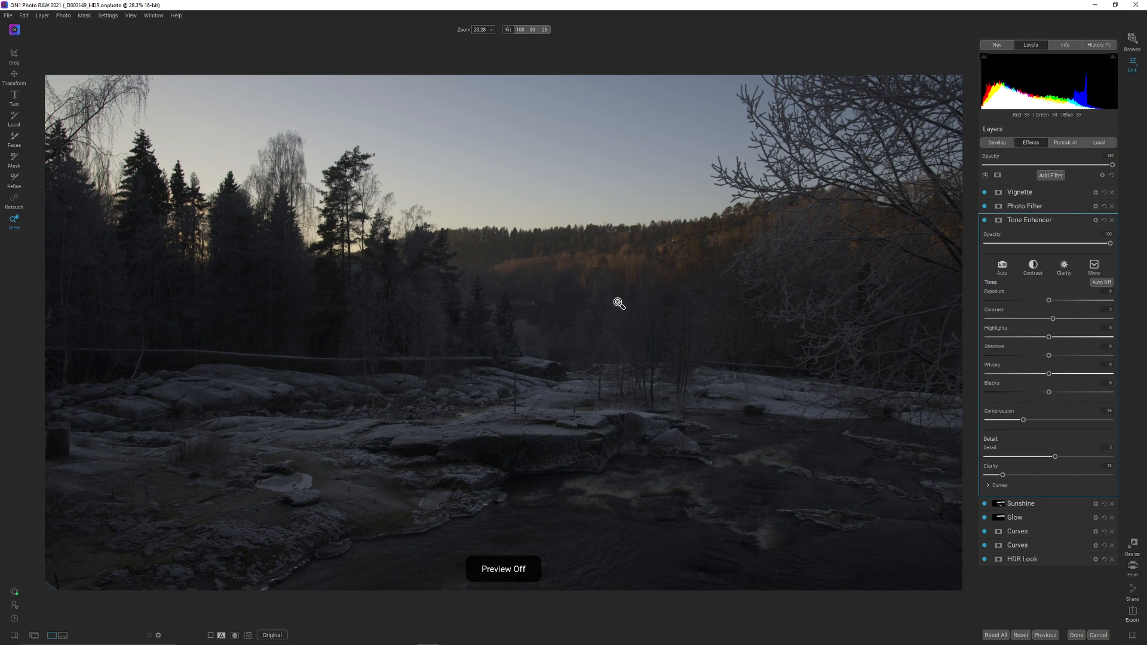
left_click(283, 635)
left_click(284, 635)
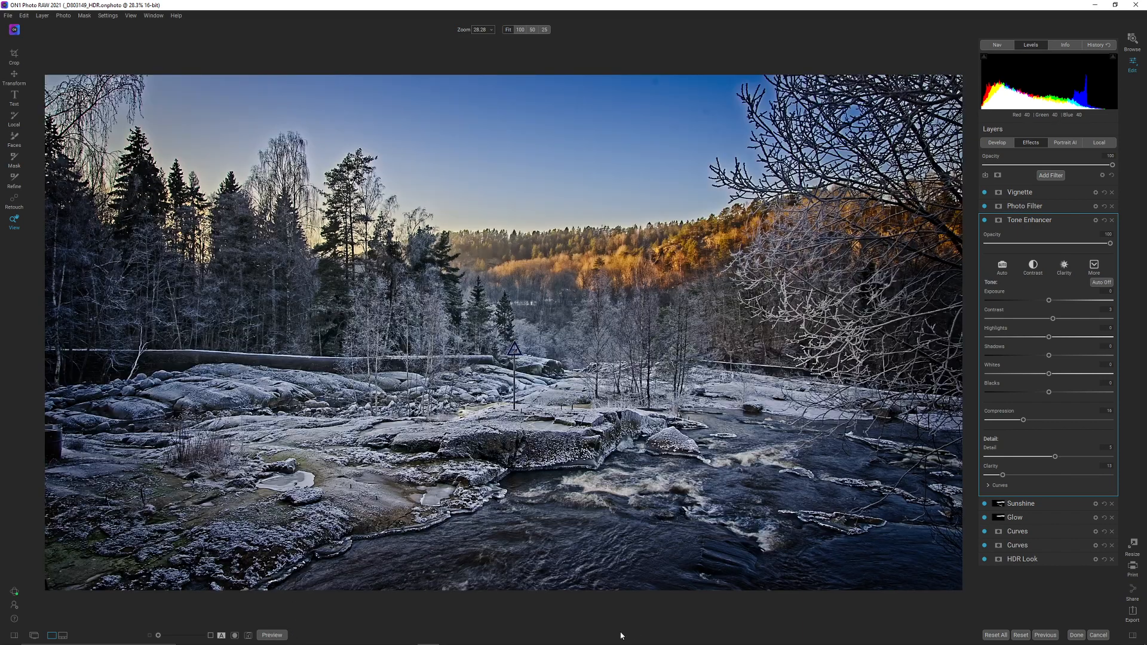